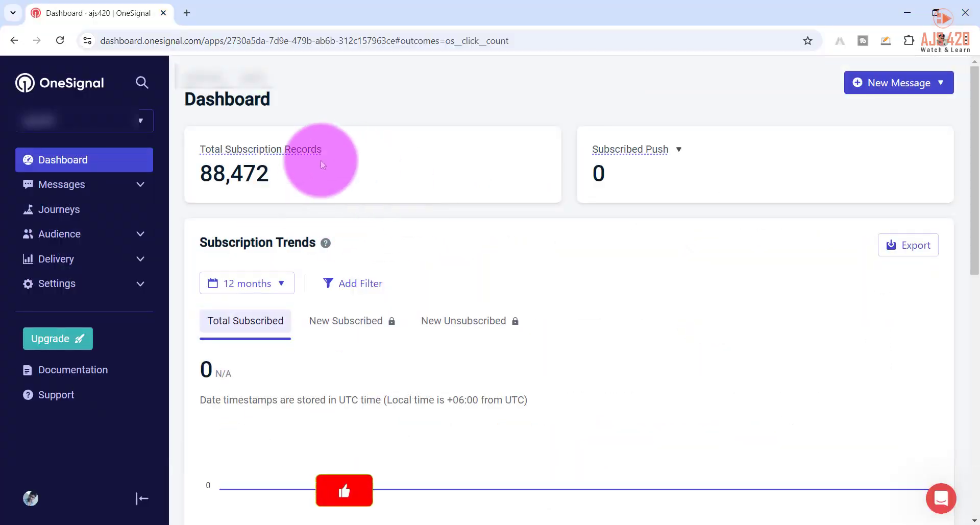
left_click(313, 172)
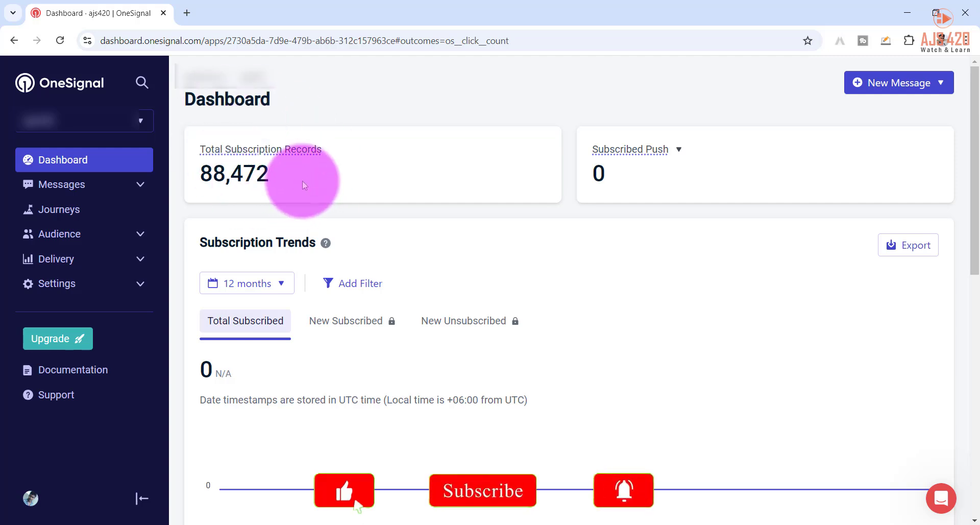
left_click_drag(302, 149, 230, 174)
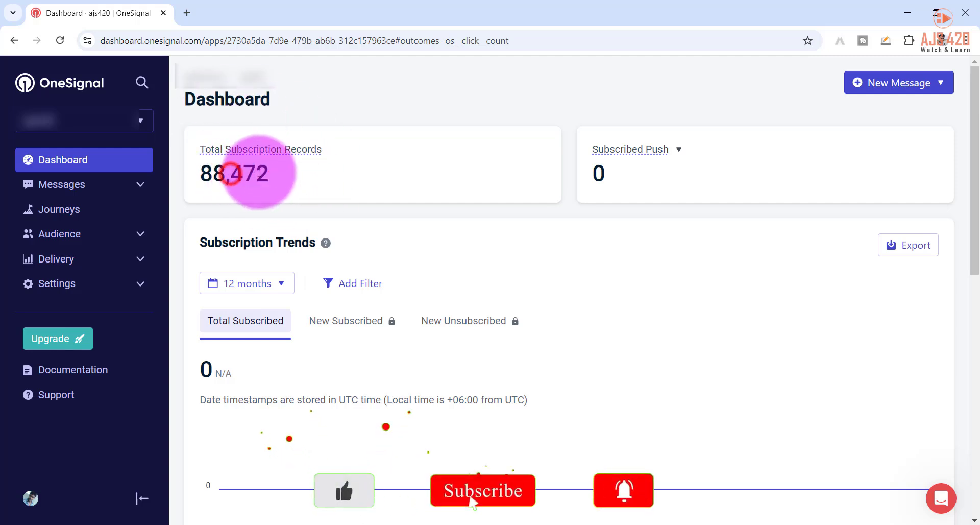
left_click(217, 172)
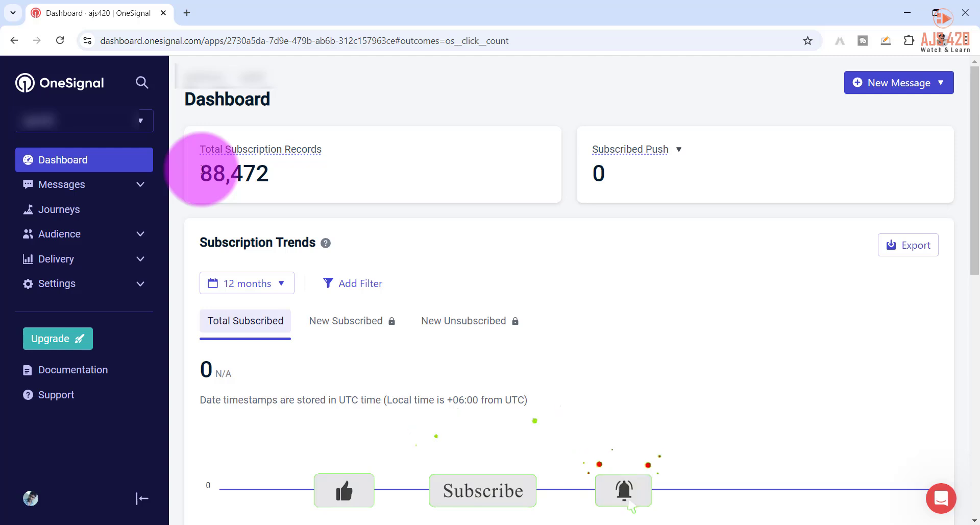
left_click_drag(299, 174, 249, 175)
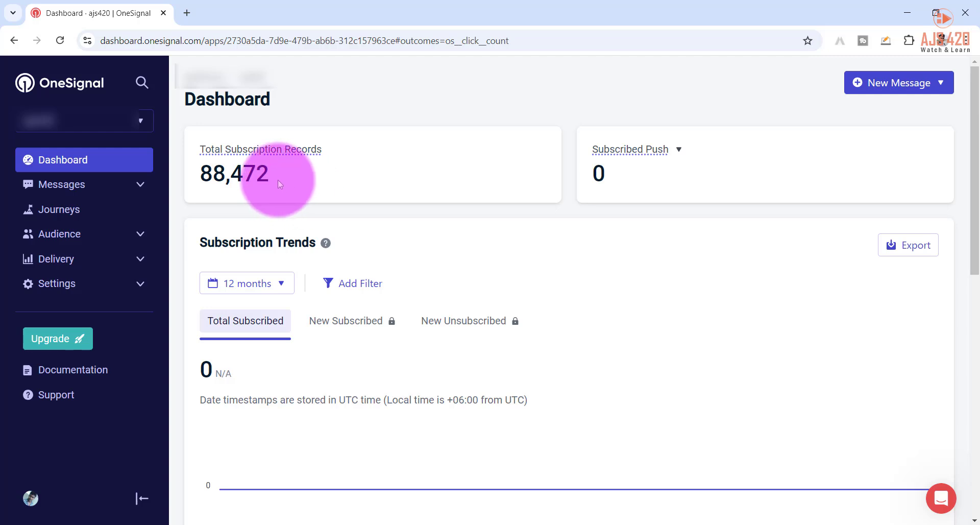
left_click_drag(292, 173, 224, 175)
left_click(258, 179)
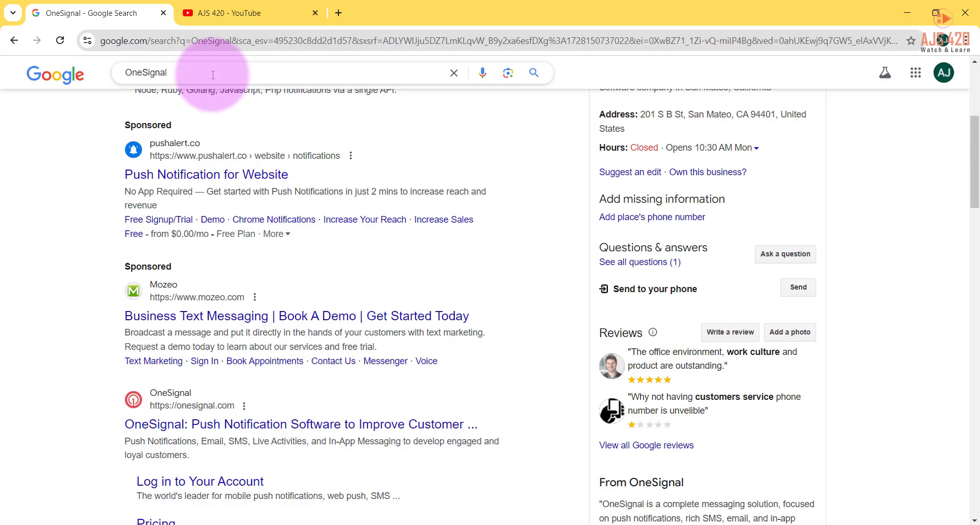
- Open the official OneSignal website from the Google search results for OneSignal
left_click_drag(212, 75, 125, 75)
left_click(154, 74)
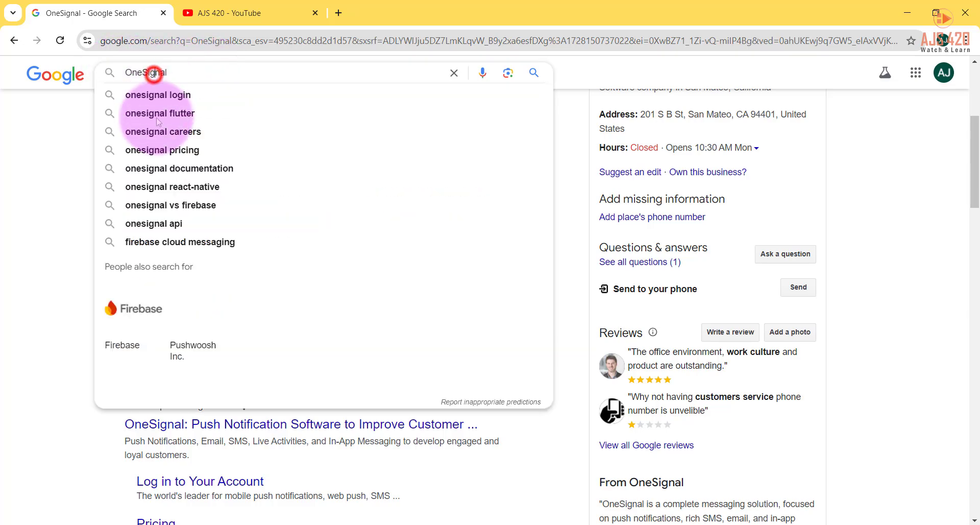
scroll(219, 192, "up", 5)
scroll(219, 192, "down", 8)
scroll(202, 223, "down", 1)
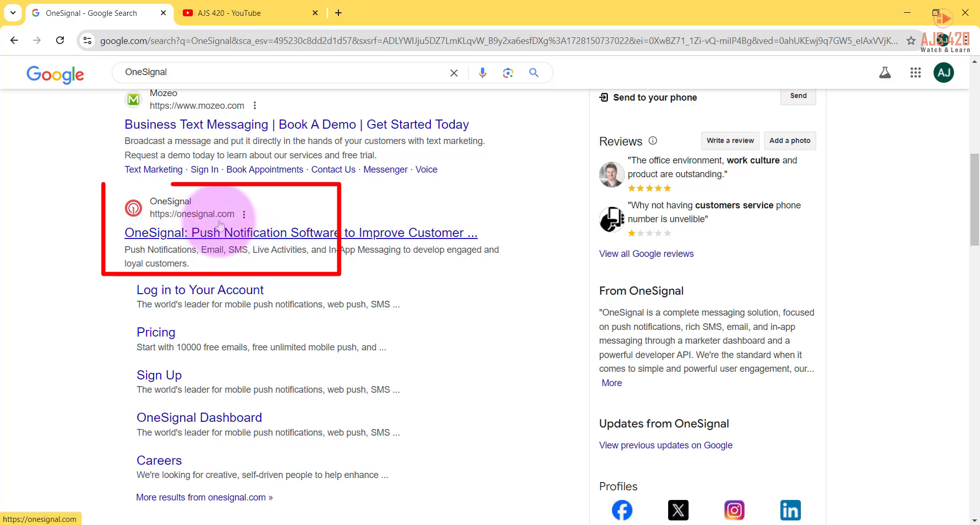
left_click(197, 234)
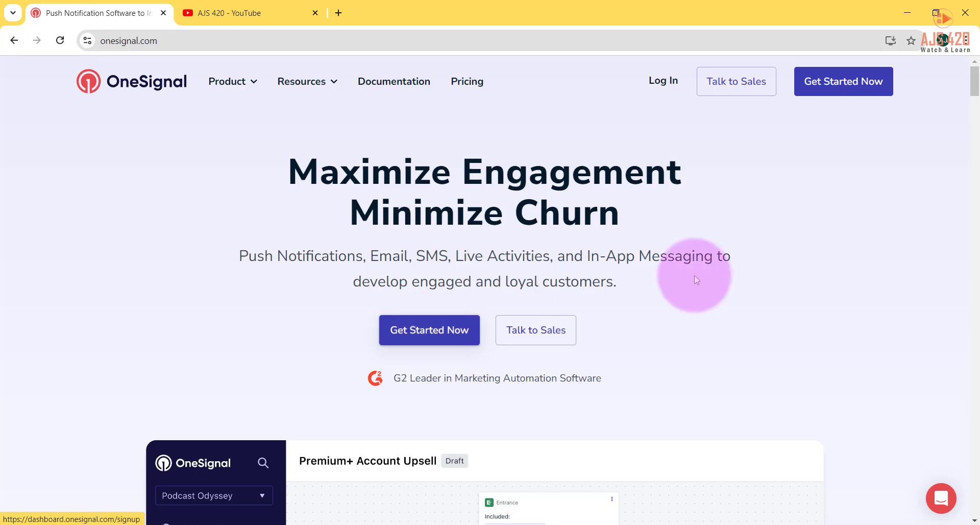
- Start the OneSignal sign-up and register with the listed Google account, continuing the sign-in to onesignal.com
left_click(871, 92)
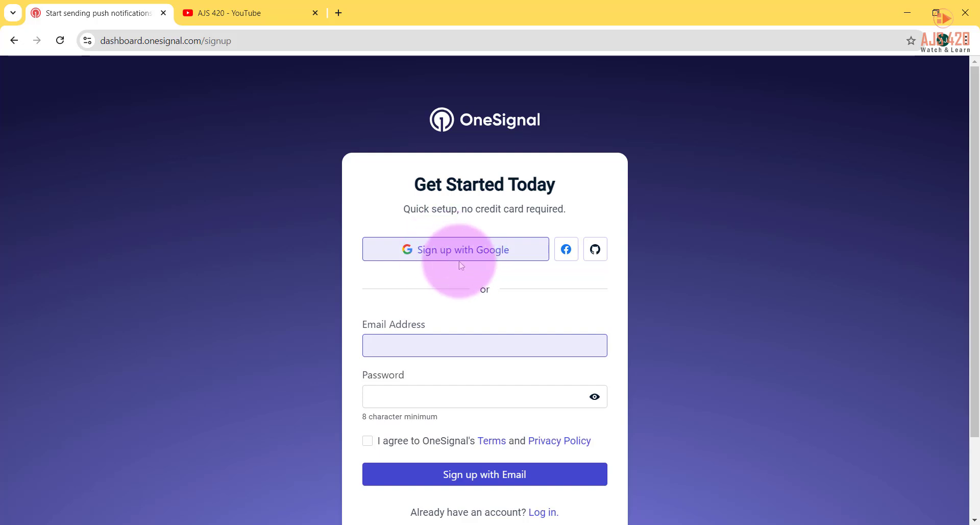
left_click(434, 345)
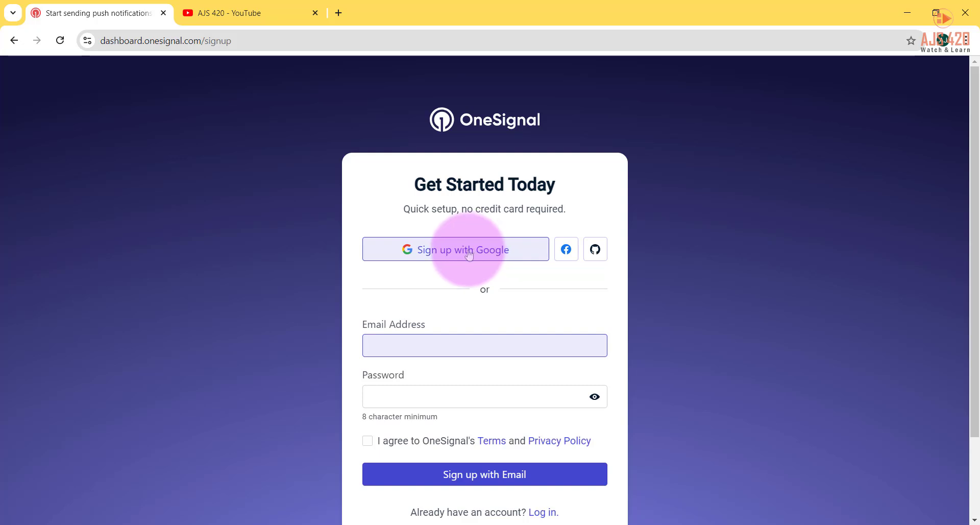
left_click(416, 347)
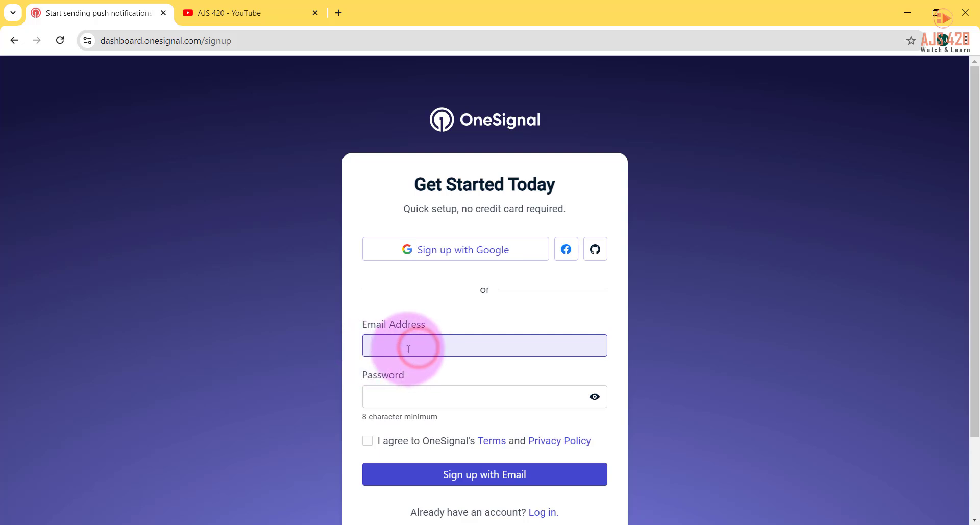
left_click(409, 348)
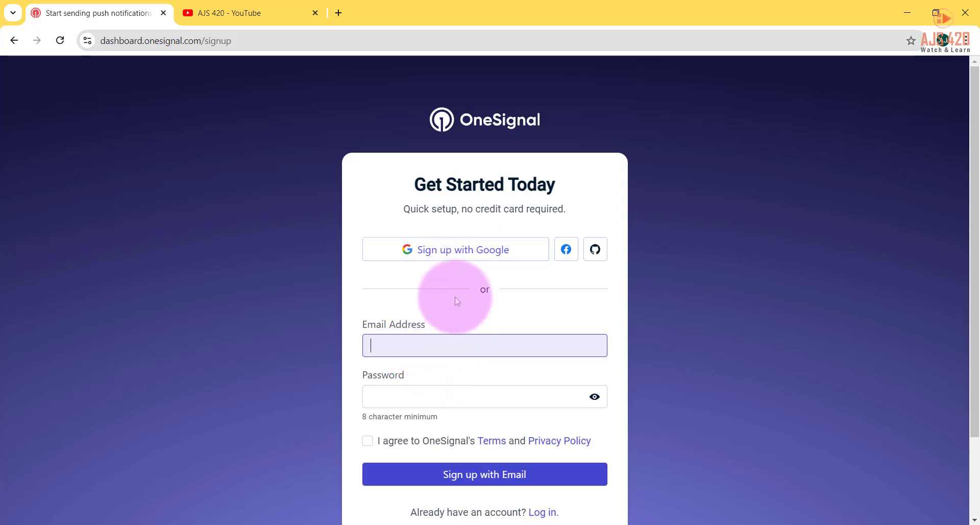
left_click(474, 261)
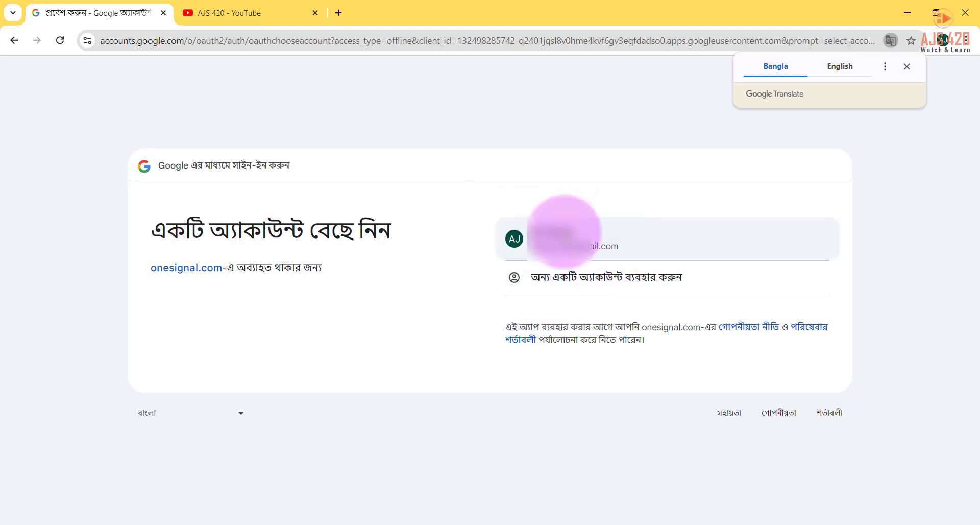
left_click(508, 238)
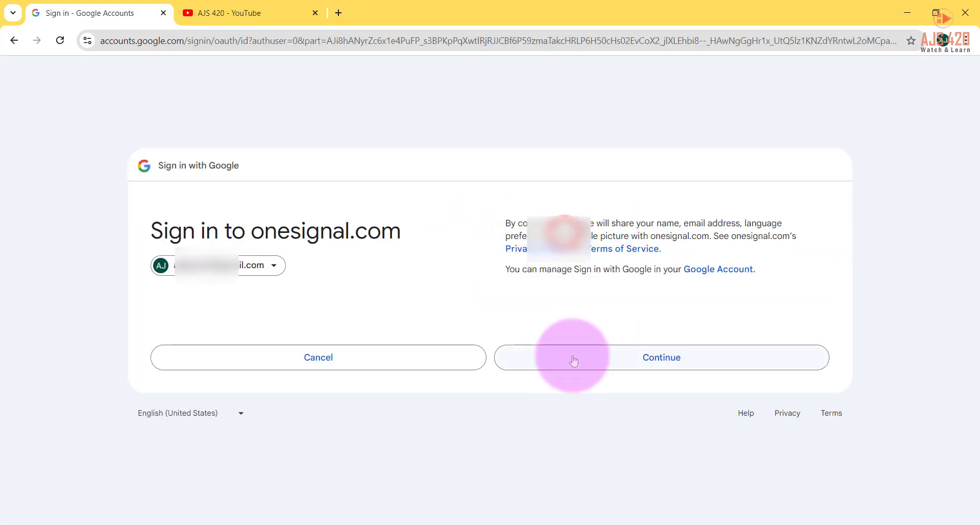
left_click(606, 357)
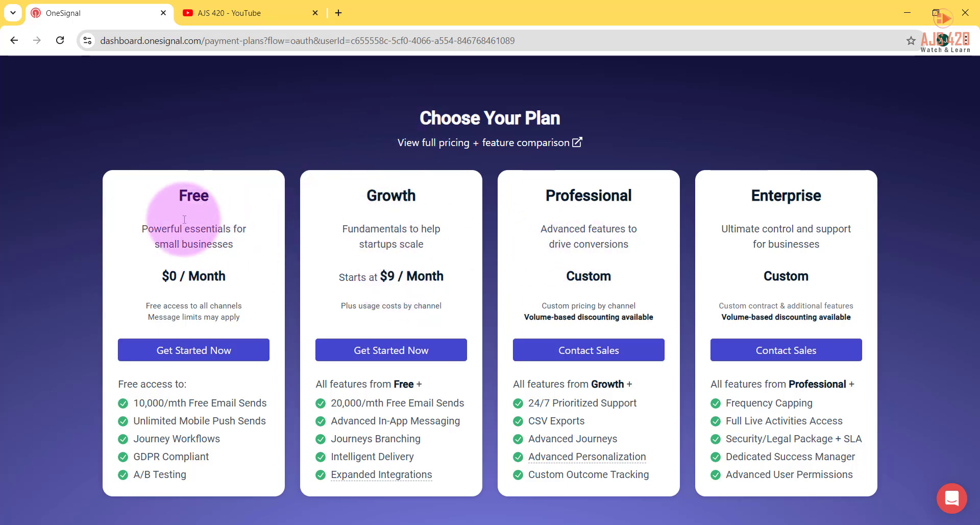
- Compare the four pricing plans, review the Free plan's features, and get started with the Free plan at $0 / Month
double_click(186, 198)
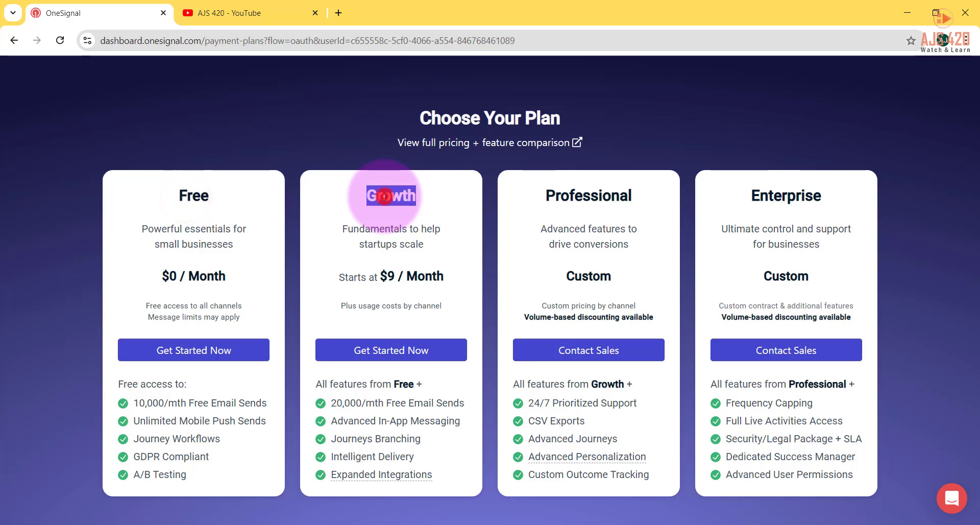
double_click(606, 197)
left_click(790, 195)
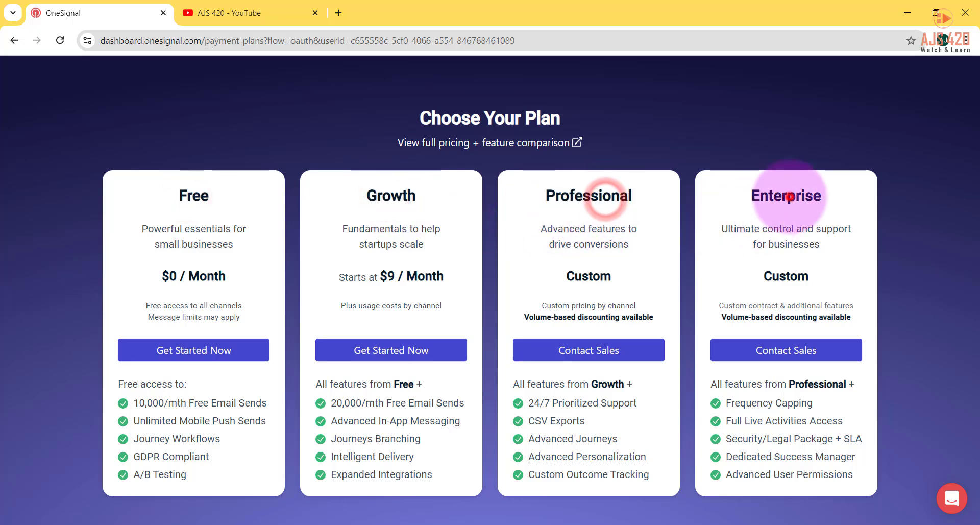
double_click(790, 196)
left_click(201, 234)
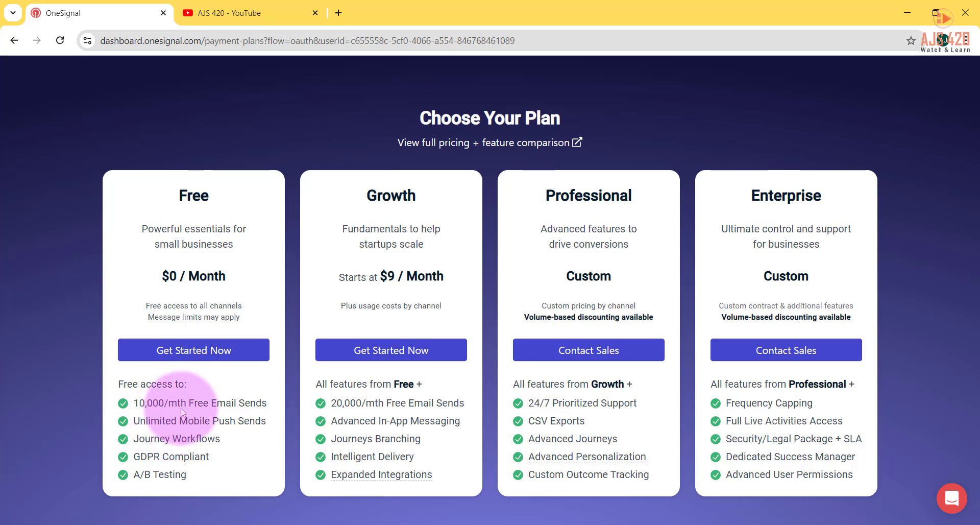
left_click_drag(164, 404, 146, 404)
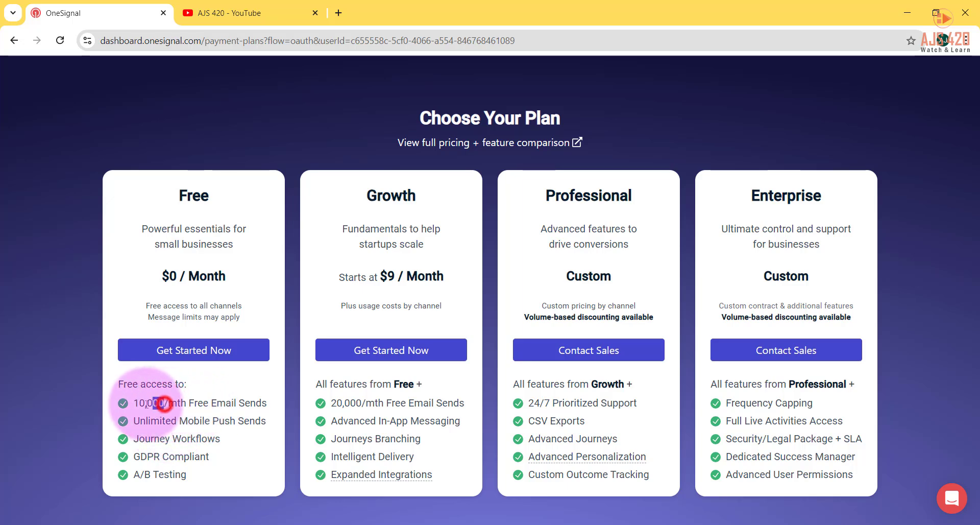
left_click(221, 406)
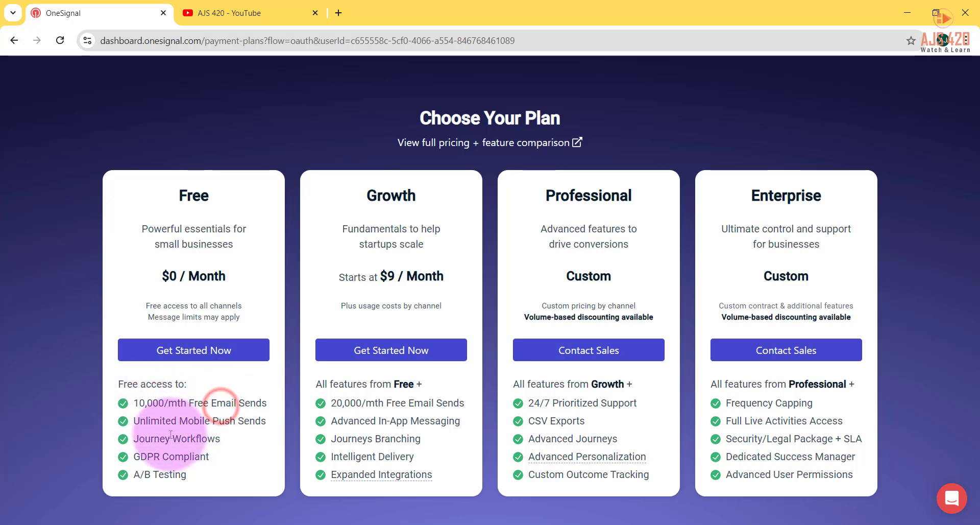
left_click_drag(150, 422, 248, 422)
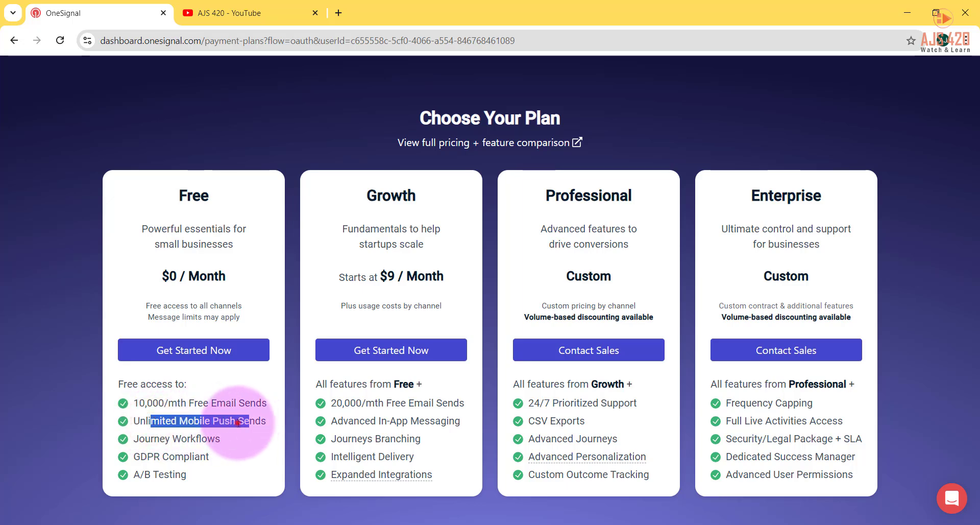
left_click(238, 423)
left_click_drag(199, 480, 139, 403)
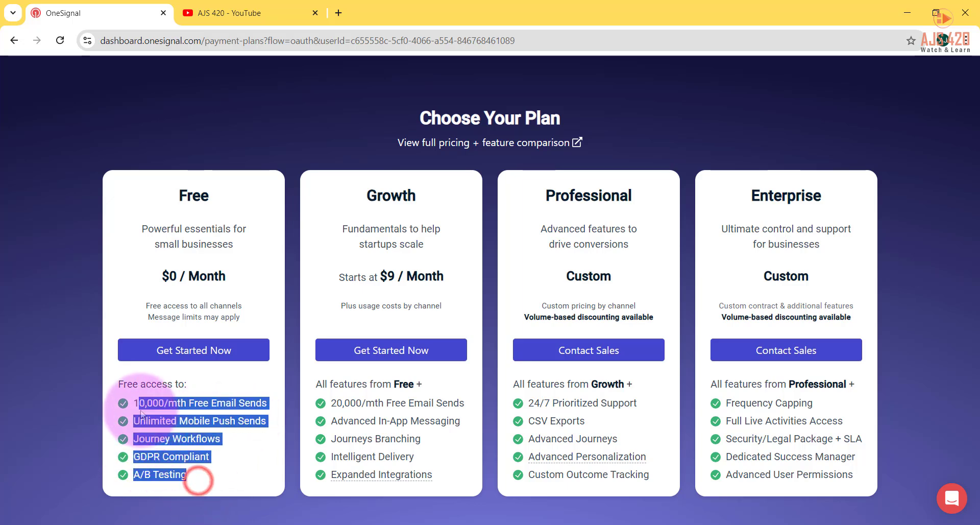
left_click(161, 411)
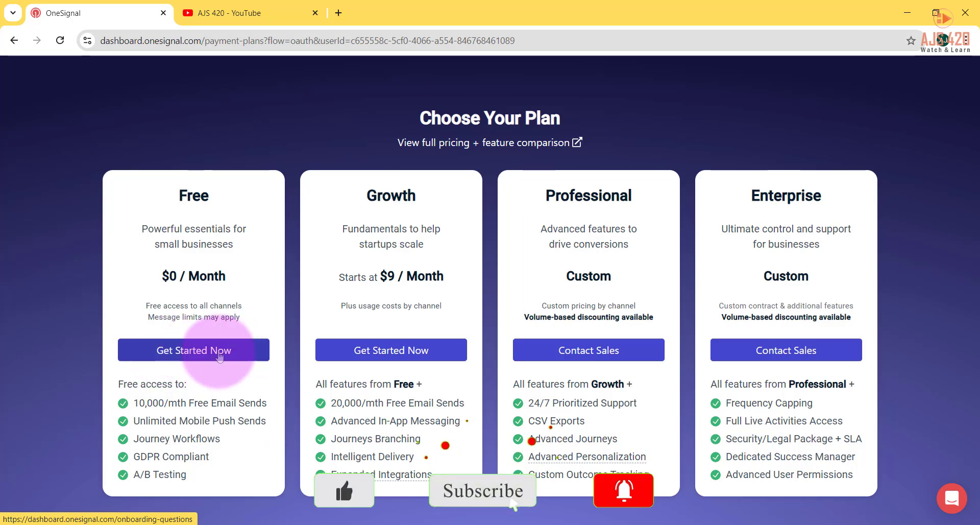
left_click(195, 356)
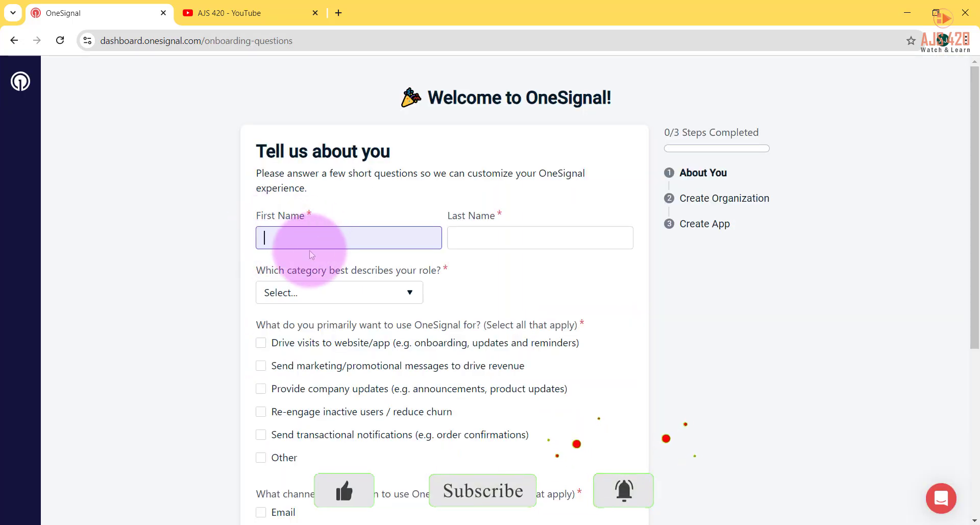
- Fill in the first and last name and set the role category to Marketing
left_click(476, 236)
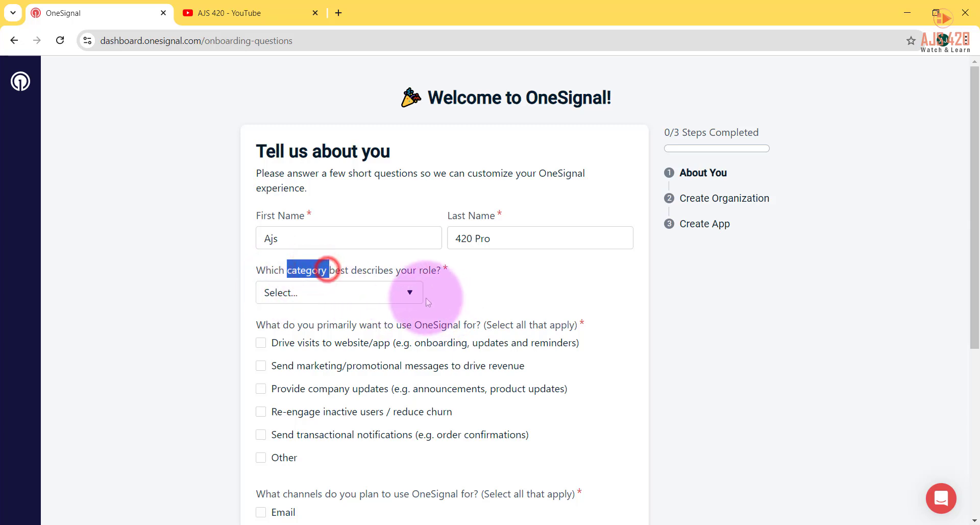
left_click(333, 302)
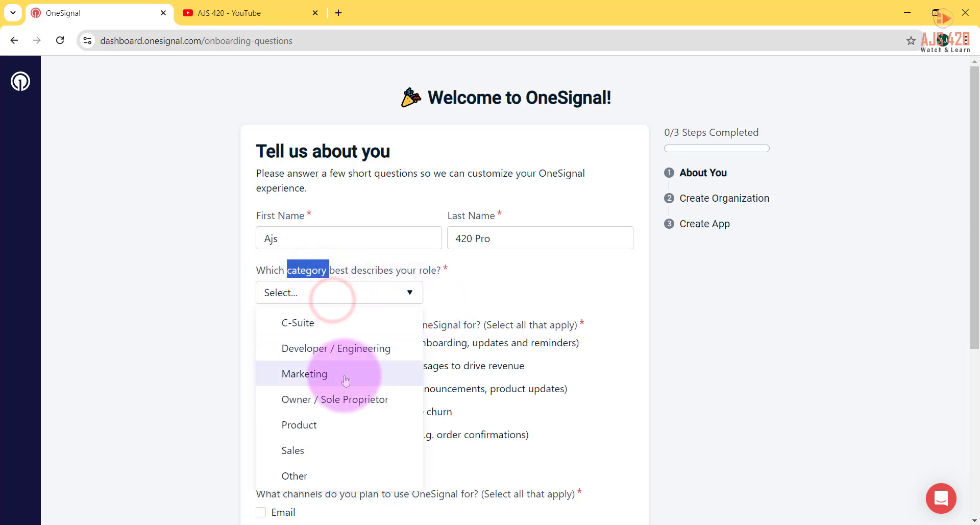
scroll(360, 406, "down", 1)
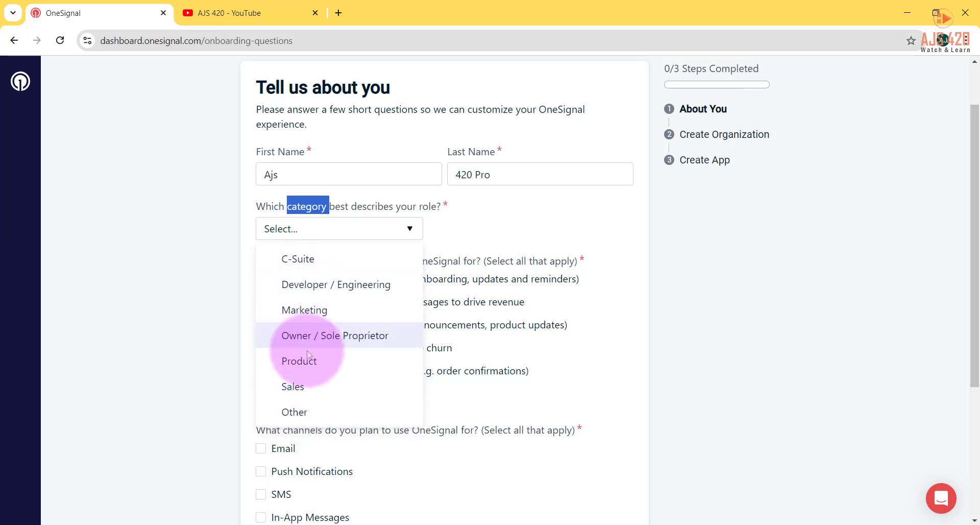
left_click(301, 310)
- Select "Drive visits to website/app" as the primary use for OneSignal
left_click_drag(265, 260, 505, 261)
left_click(445, 255)
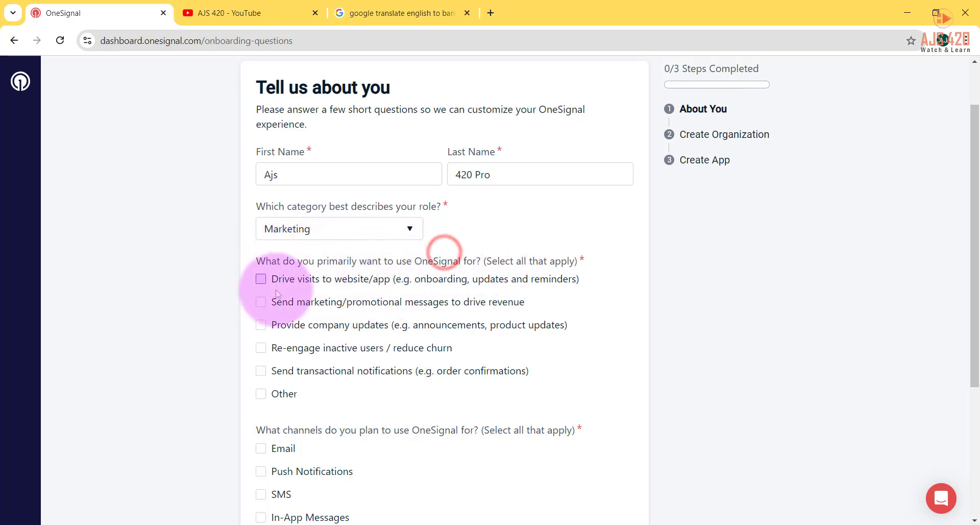
left_click(350, 282)
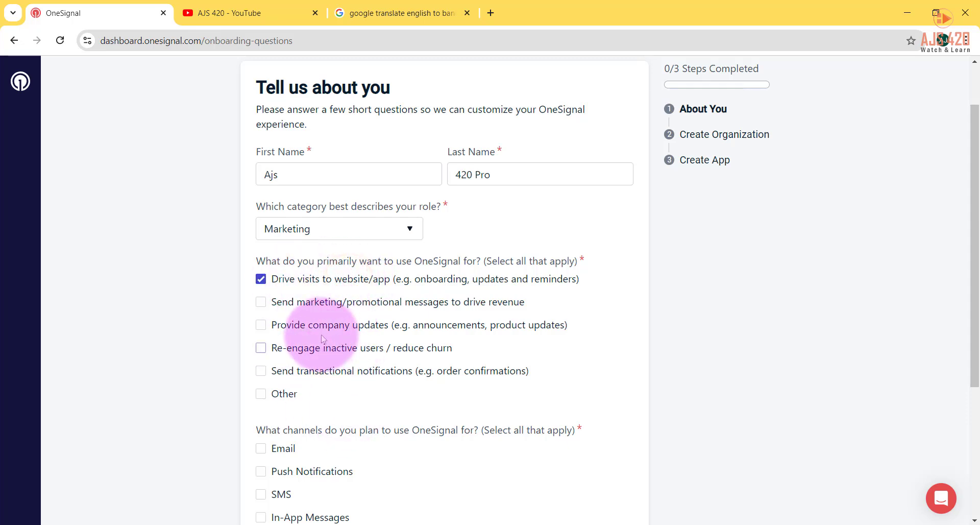
- Select Push Notifications as the planned channel and continue to organization creation with the optional phone number left blank
scroll(319, 320, "down", 3)
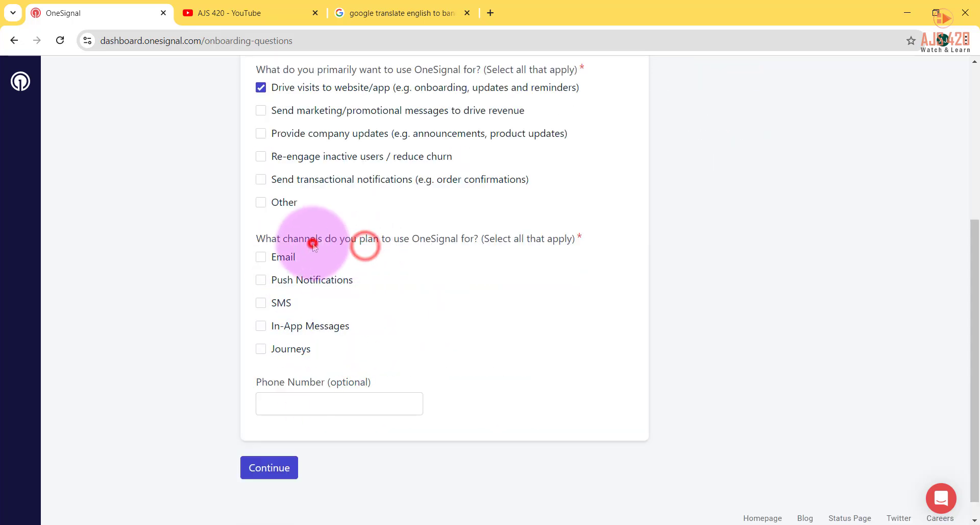
triple_click(312, 239)
left_click(379, 241)
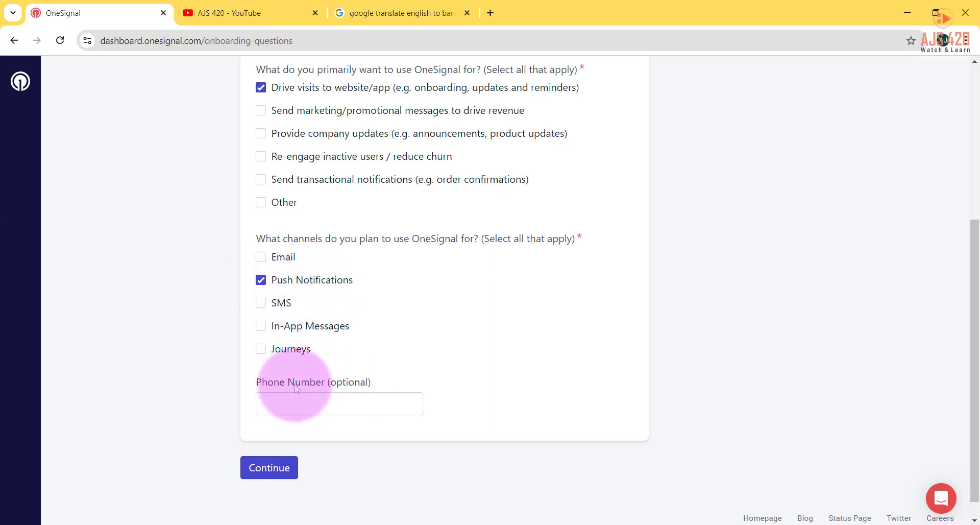
left_click_drag(295, 382, 328, 403)
left_click(327, 402)
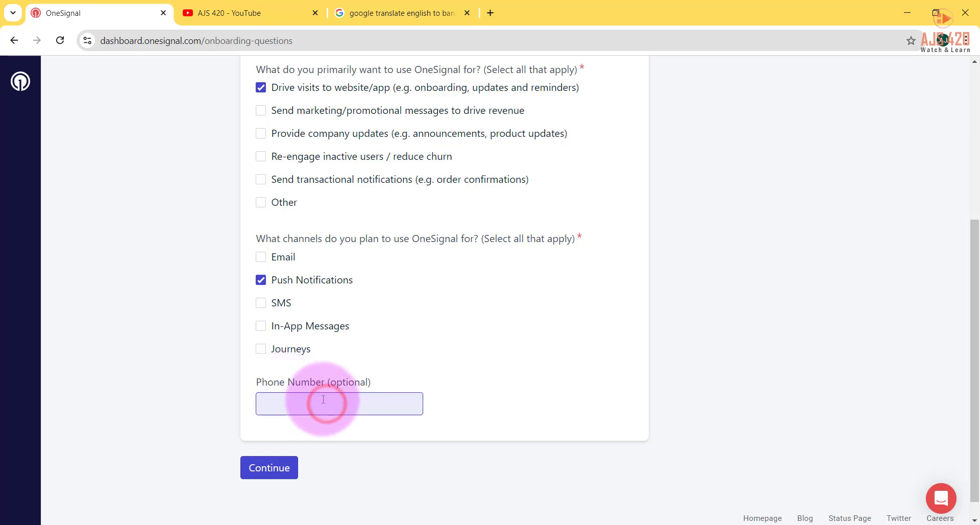
left_click(270, 469)
- Enter "Test 001" as the company or organization name
left_click_drag(288, 175, 313, 196)
left_click(313, 196)
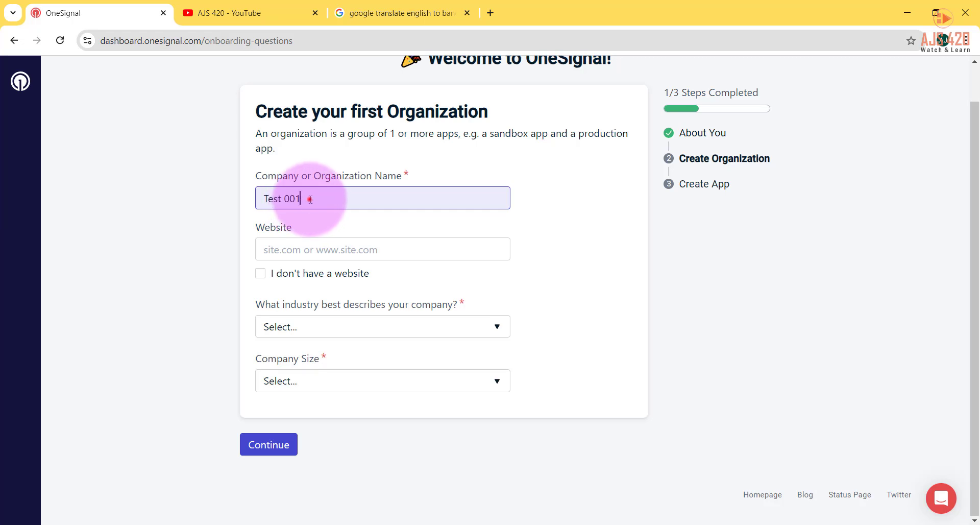
left_click_drag(310, 199, 304, 251)
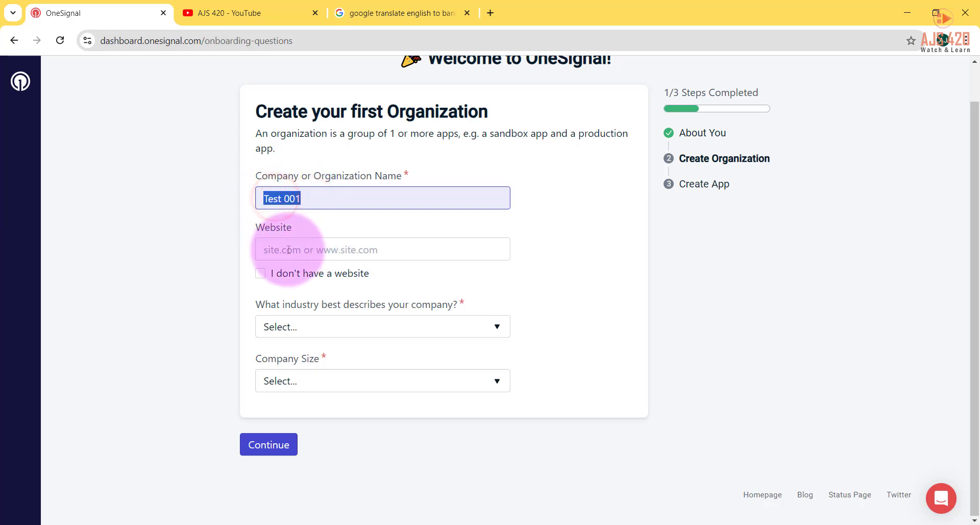
left_click(288, 250)
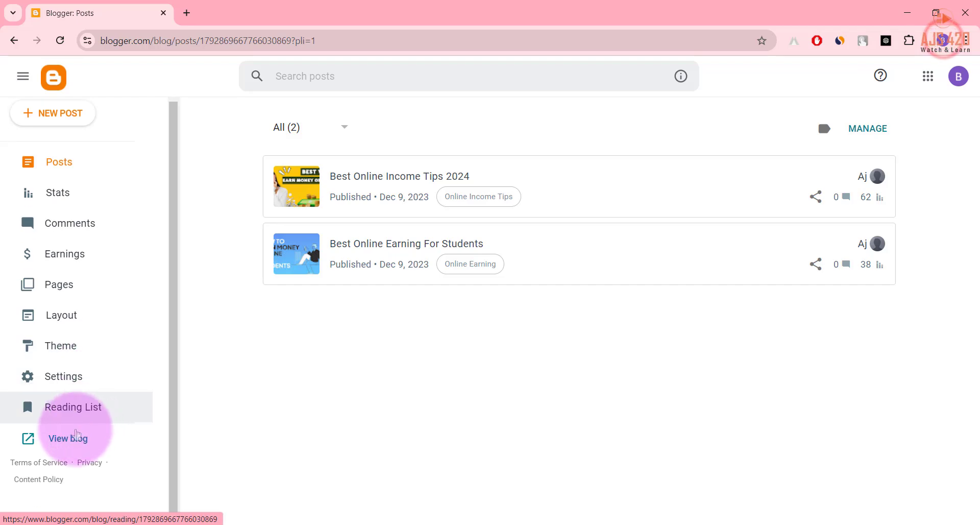
- Switch to Blogger, view the live Test2Test blog, and copy its web address
left_click(71, 438)
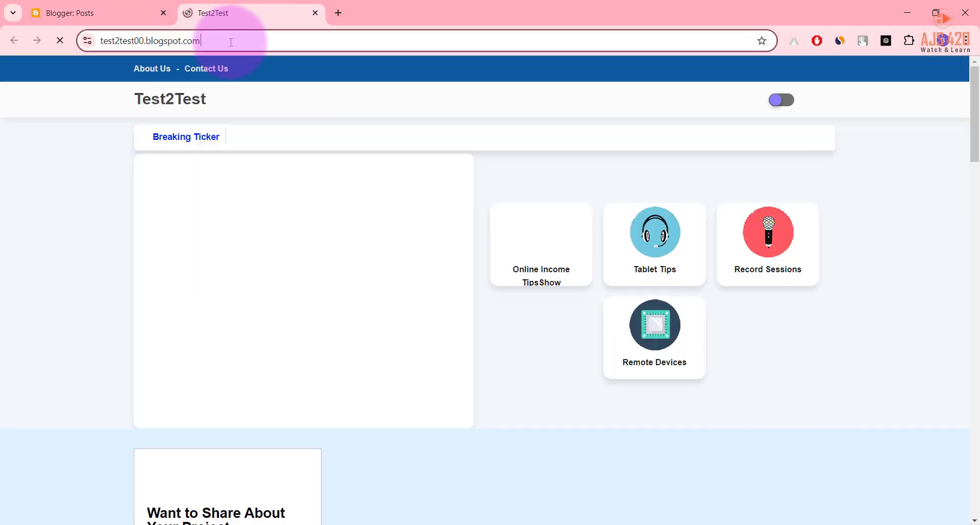
left_click(228, 40)
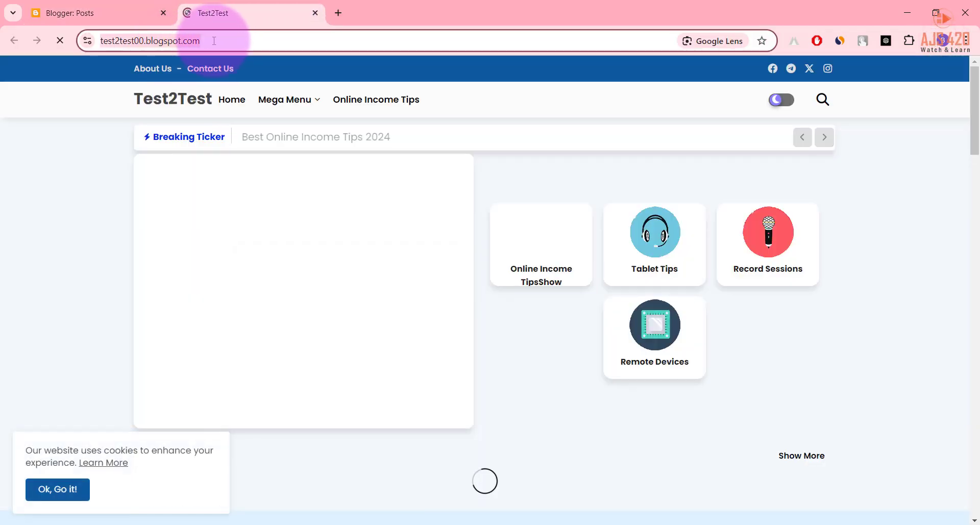
scroll(374, 209, "down", 7)
scroll(374, 209, "up", 7)
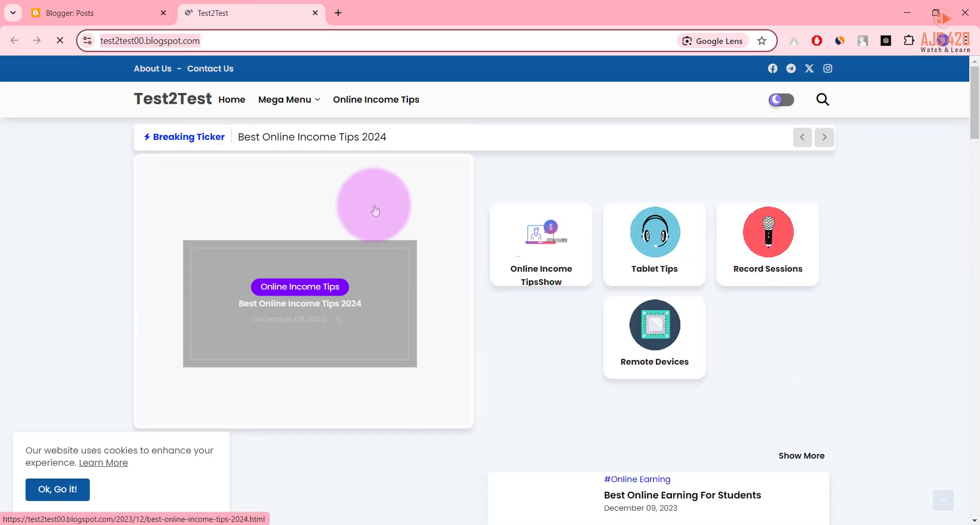
scroll(377, 210, "down", 7)
scroll(377, 209, "up", 7)
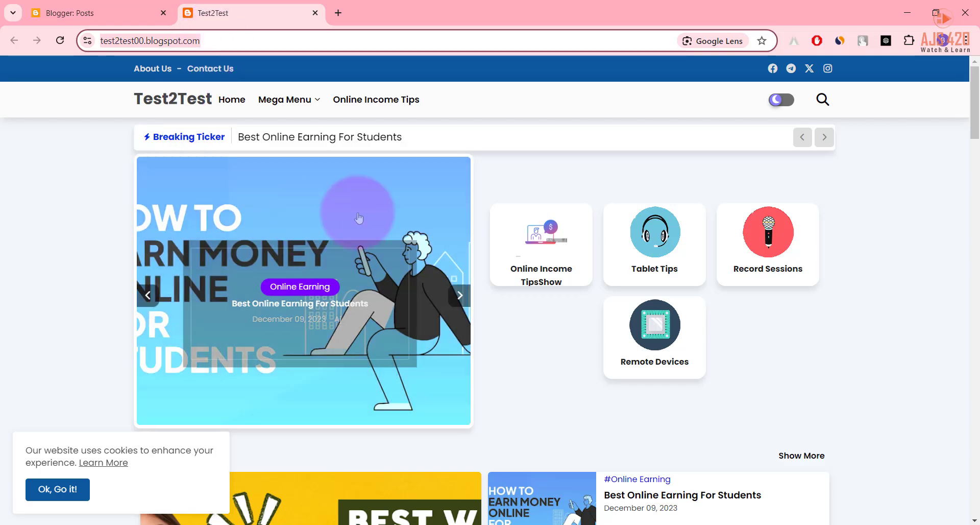
scroll(372, 204, "down", 7)
scroll(372, 212, "up", 7)
left_click(170, 41)
key("ctrl+c")
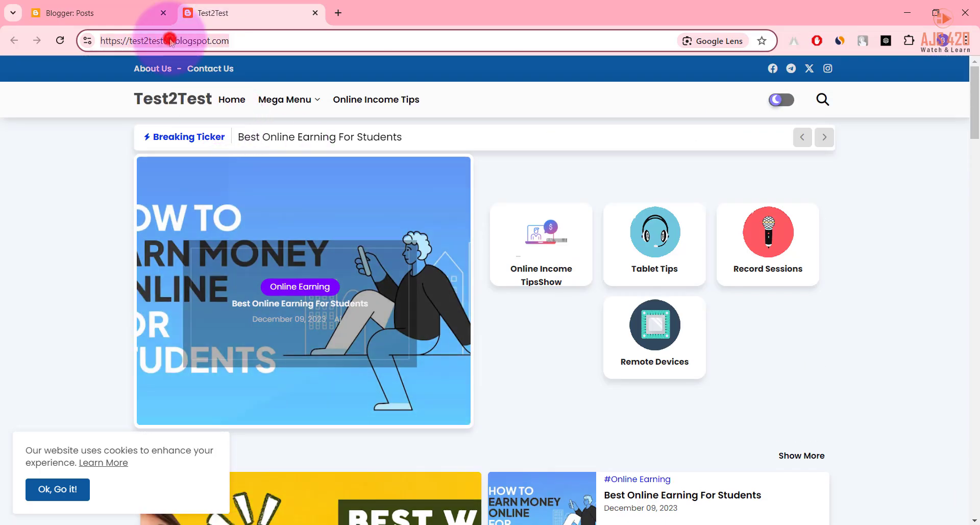
left_click(337, 249)
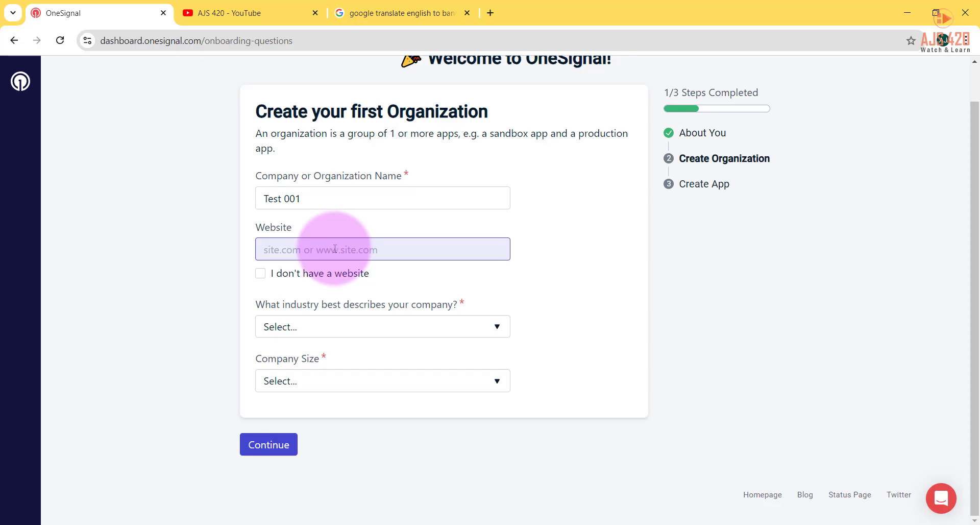
key("ctrl+v")
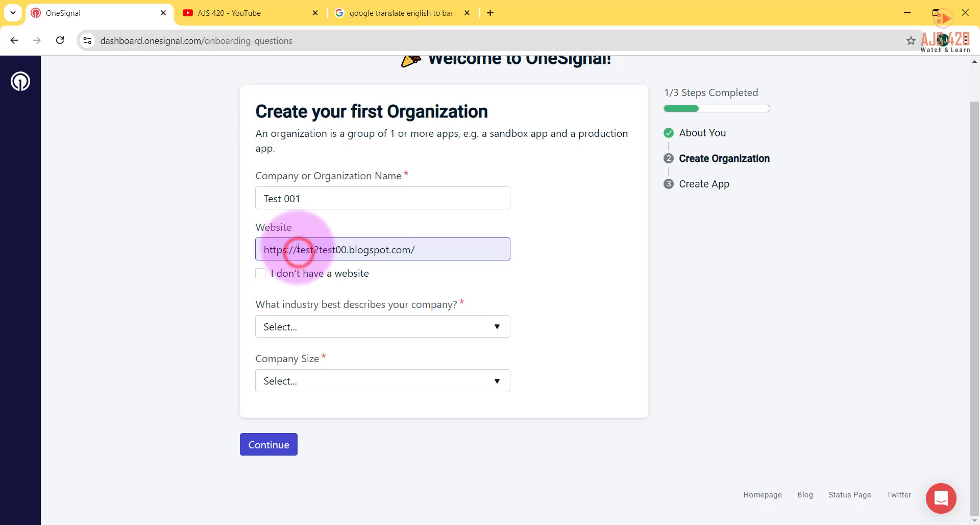
left_click_drag(298, 249, 250, 255)
key("BackSpace")
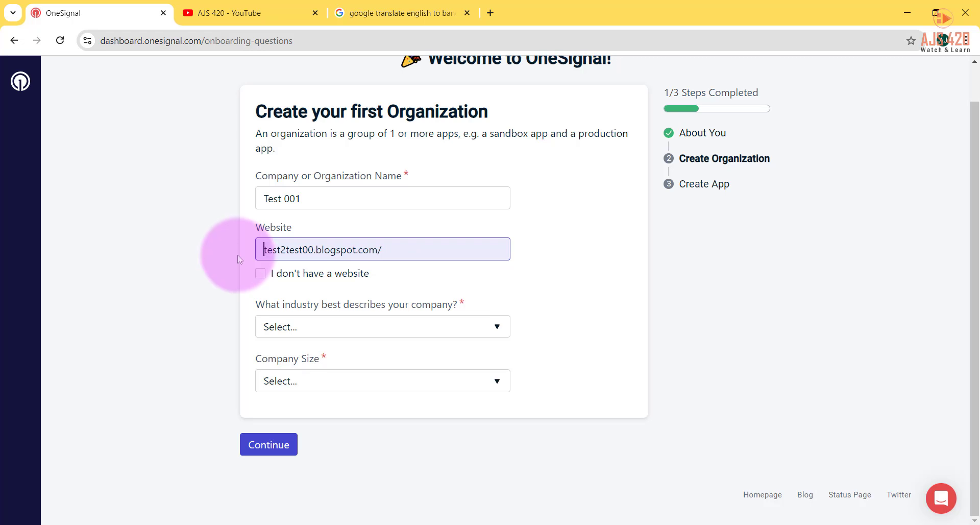
left_click(401, 249)
key("BackSpace")
left_click_drag(388, 250, 261, 252)
left_click(360, 249)
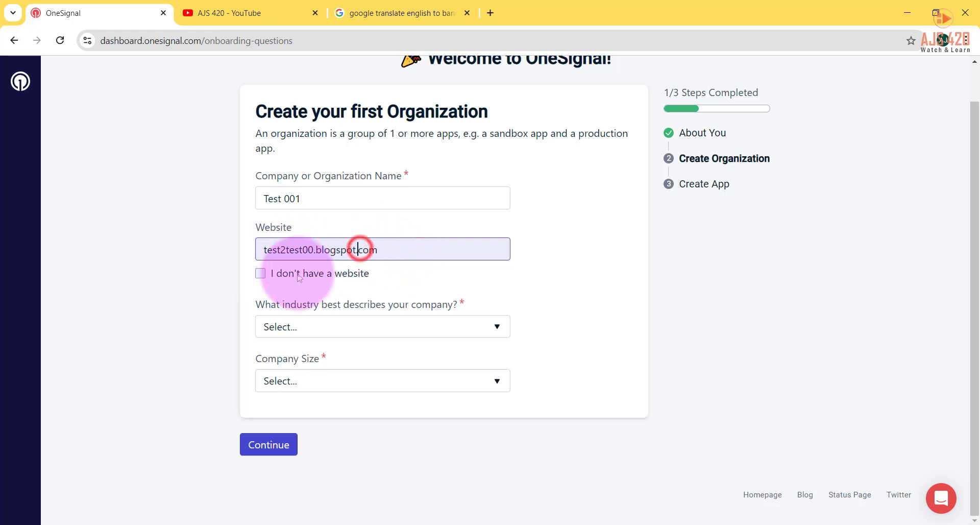
- Set the company's industry to Media / News
triple_click(349, 308)
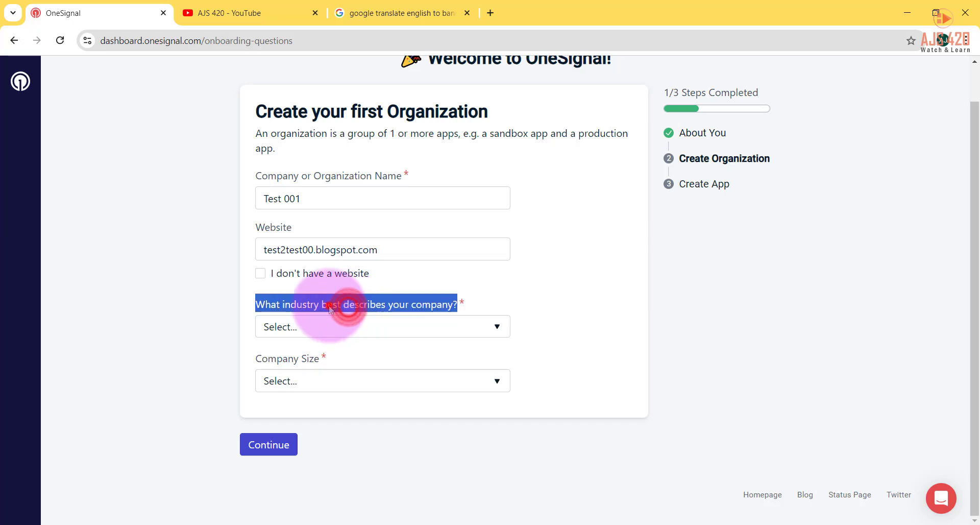
left_click(348, 307)
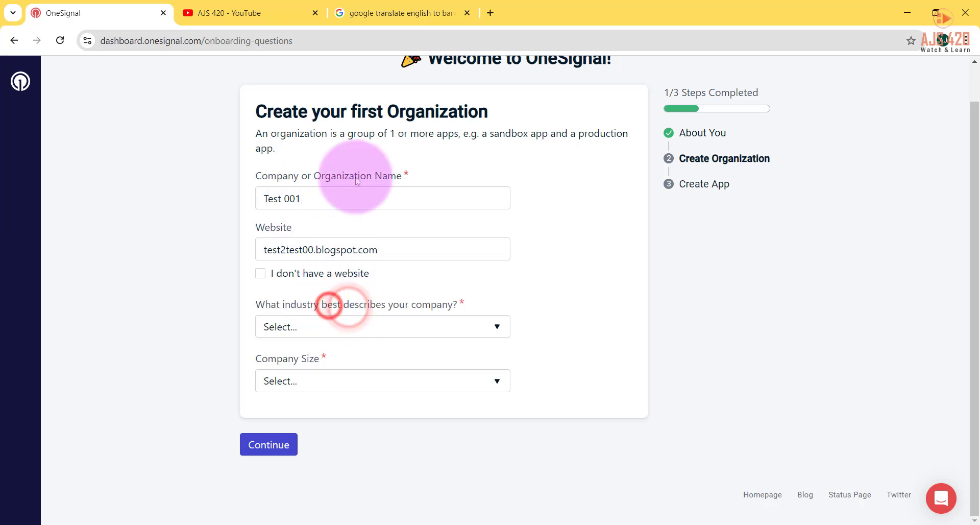
left_click(301, 328)
scroll(347, 423, "down", 1)
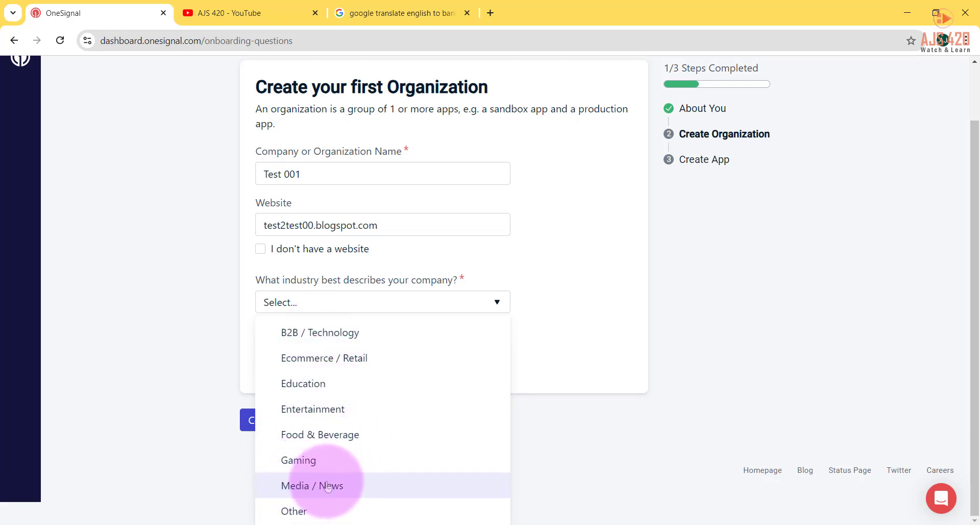
left_click(306, 489)
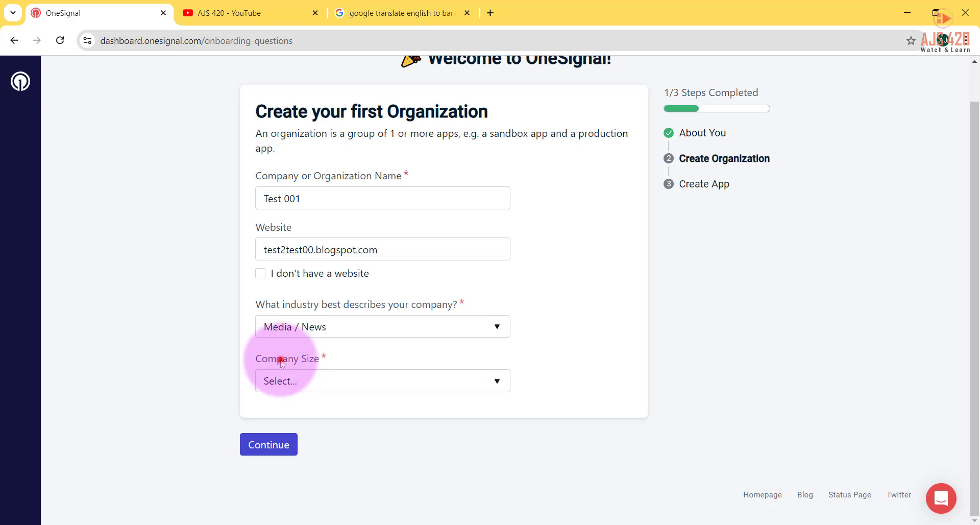
- Set the company size to 1 - 9 employees and continue to app creation
left_click(317, 384)
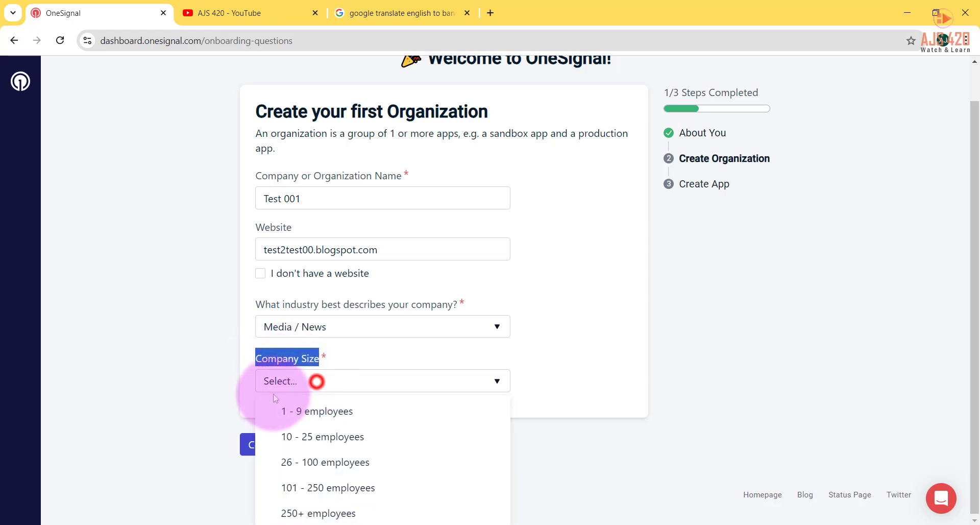
left_click(325, 412)
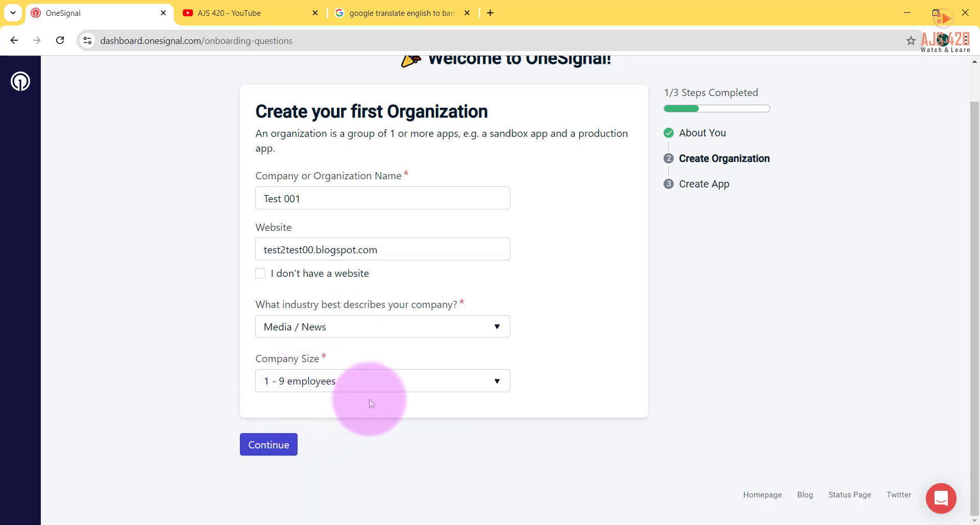
left_click(284, 448)
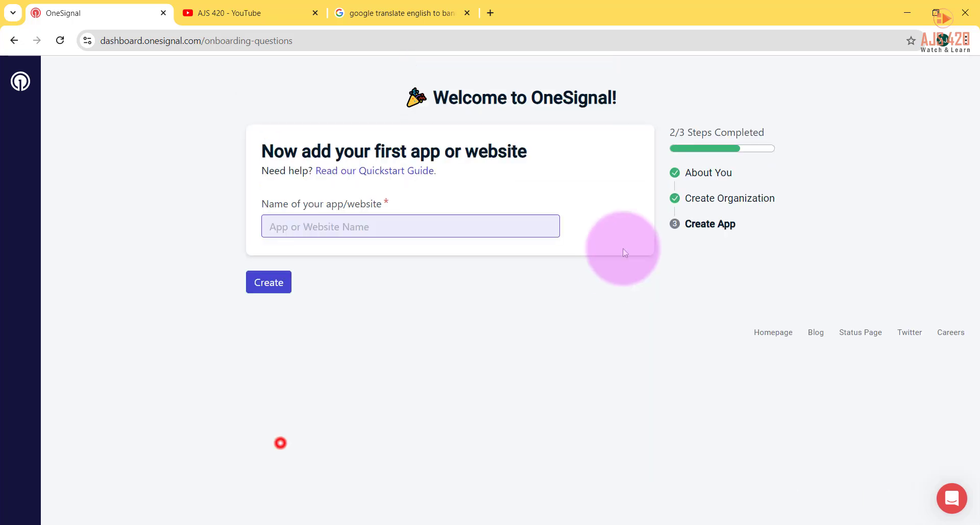
left_click(670, 123)
left_click_drag(671, 123, 750, 225)
left_click(723, 122)
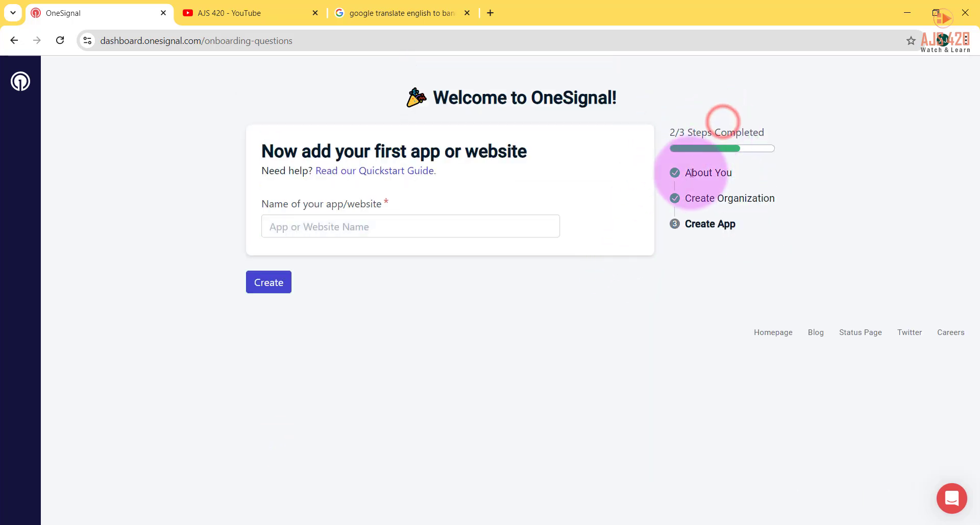
left_click_drag(686, 169, 733, 197)
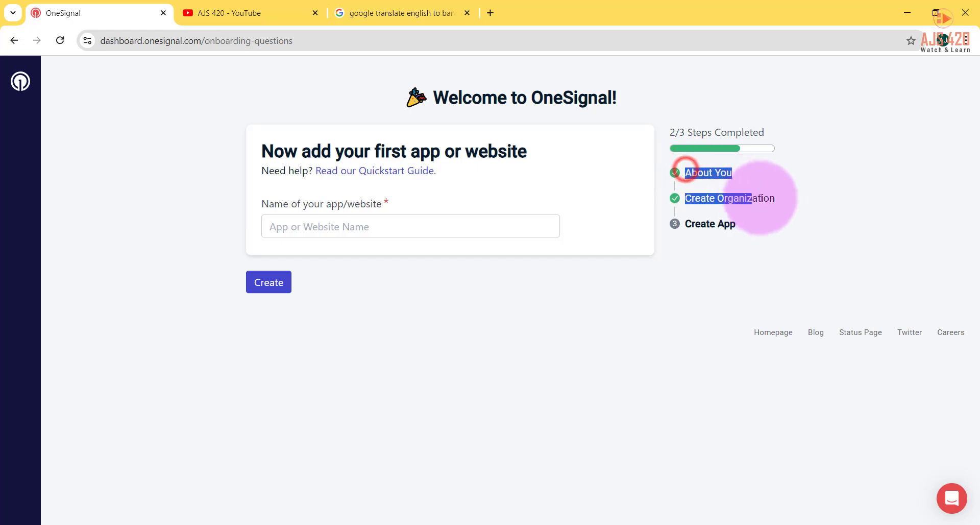
left_click(736, 175)
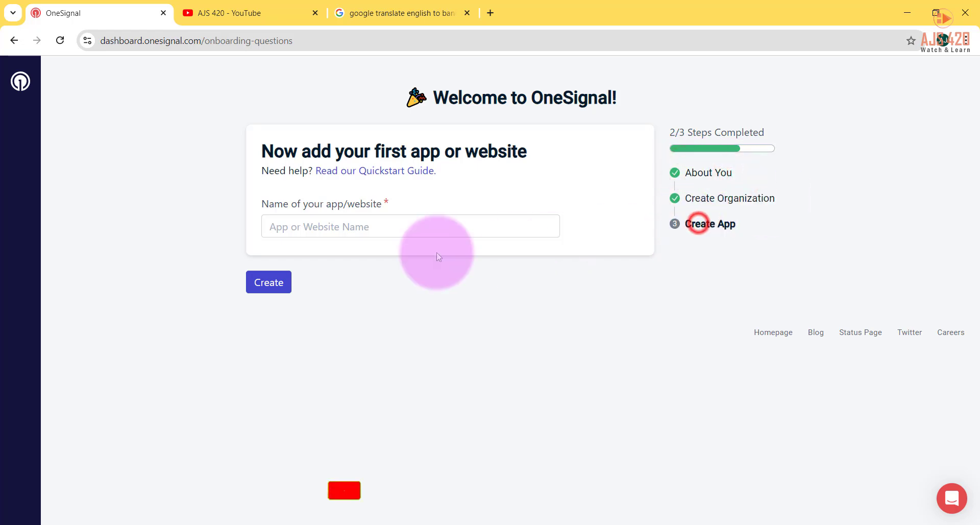
- Name the first app or website "Test 001" and create it
left_click(348, 226)
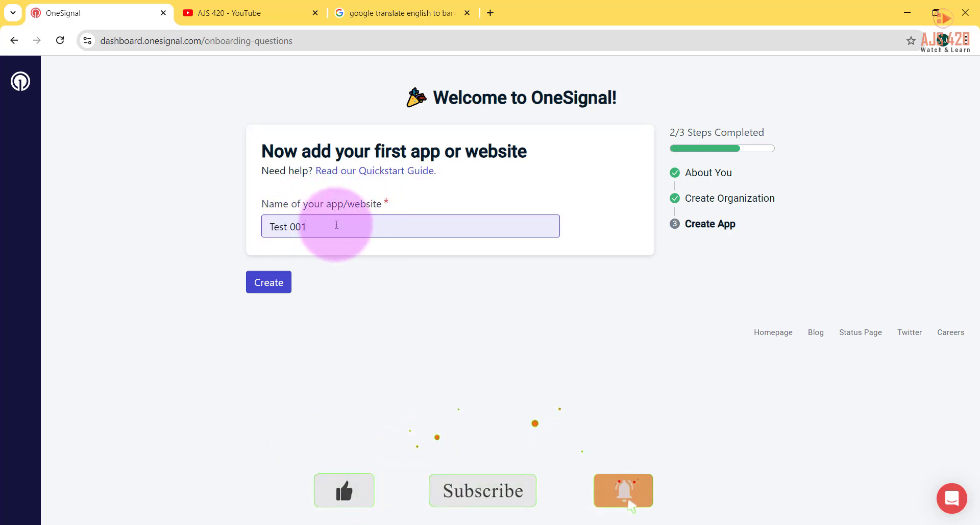
left_click_drag(337, 224, 245, 227)
left_click(291, 223)
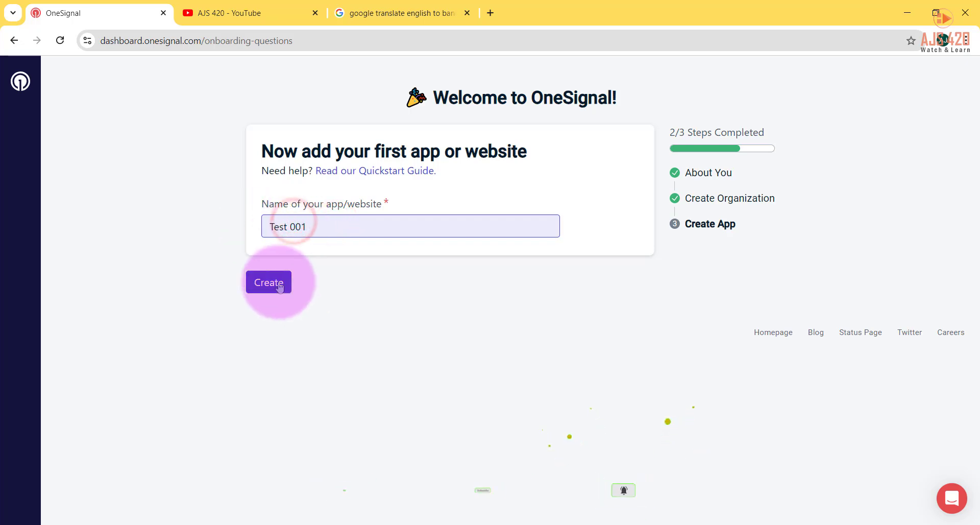
left_click(278, 285)
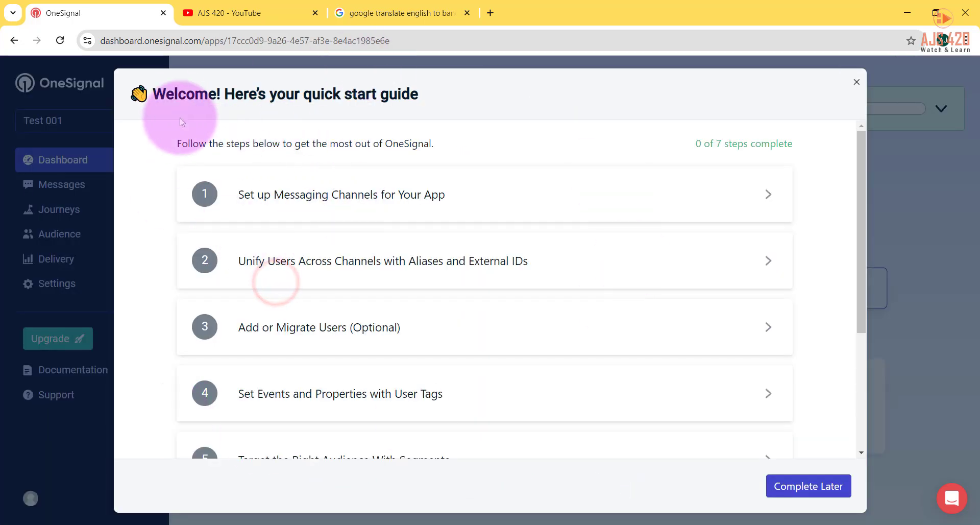
- Review the quick start guide's steps and messaging channel options, and leave the guide to complete later
triple_click(178, 90)
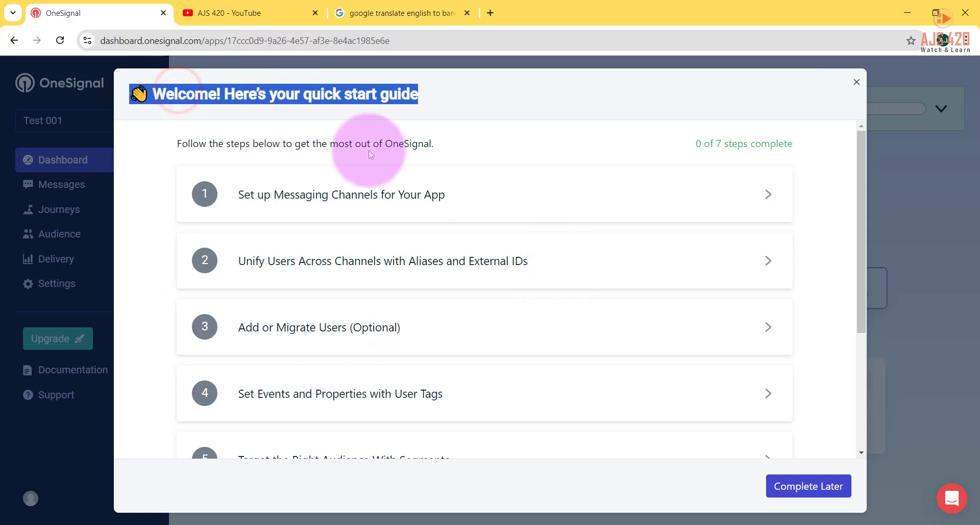
triple_click(192, 144)
left_click_drag(187, 144, 459, 146)
scroll(604, 269, "down", 4)
scroll(695, 171, "up", 4)
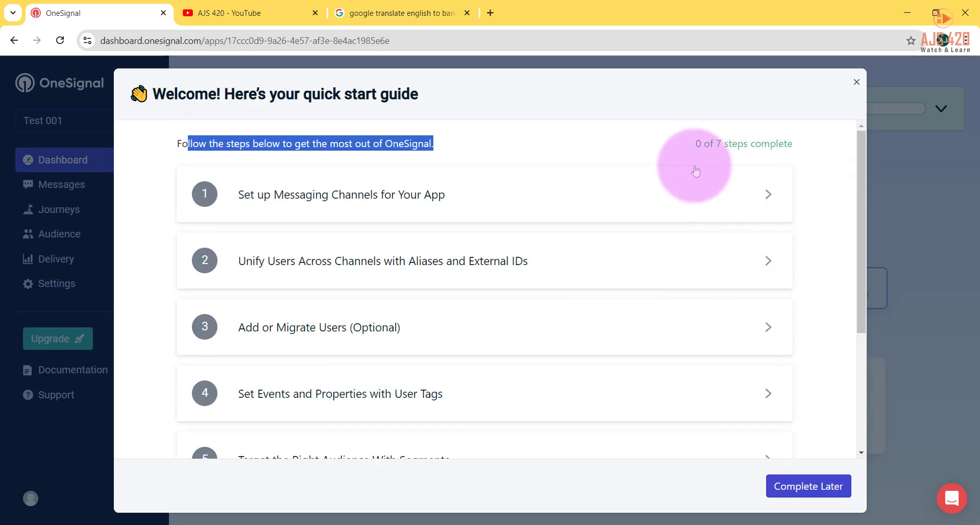
left_click_drag(680, 152, 804, 147)
left_click(823, 169)
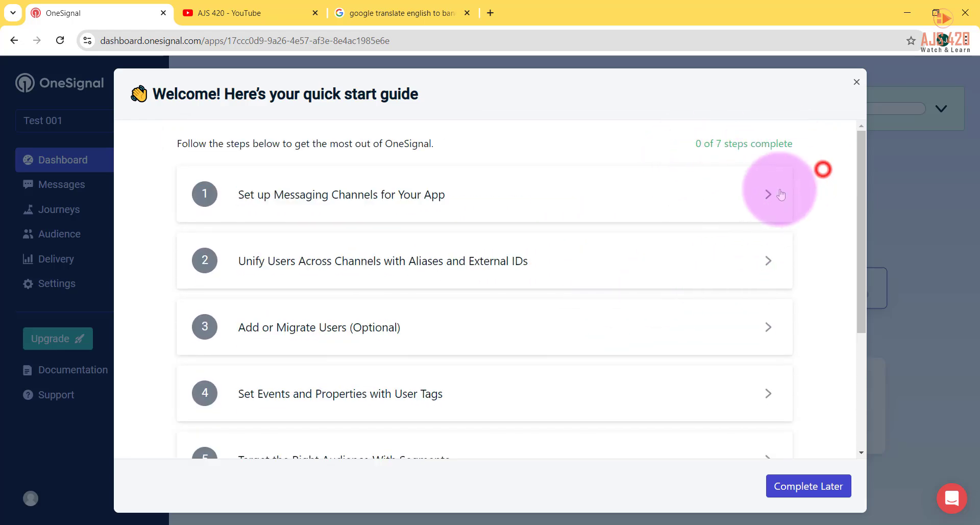
left_click(768, 195)
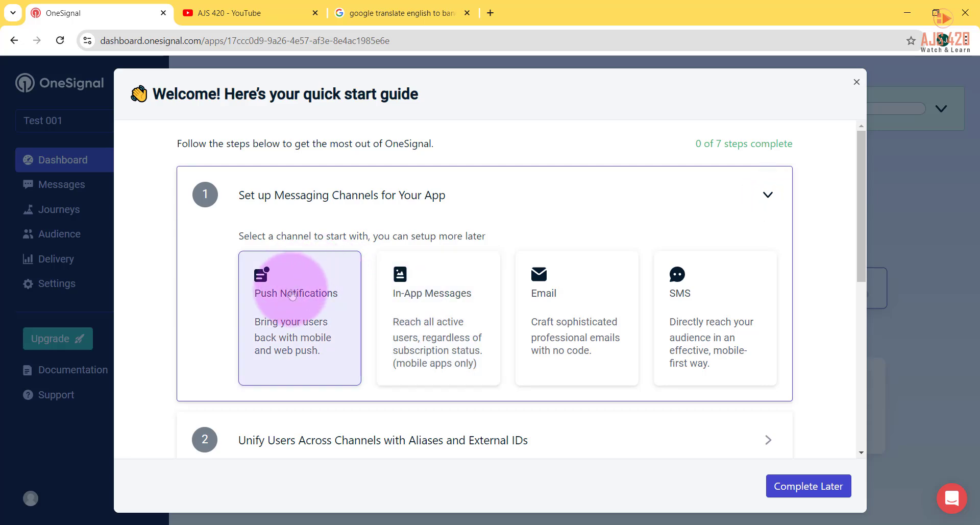
scroll(305, 319, "down", 2)
scroll(305, 319, "down", 6)
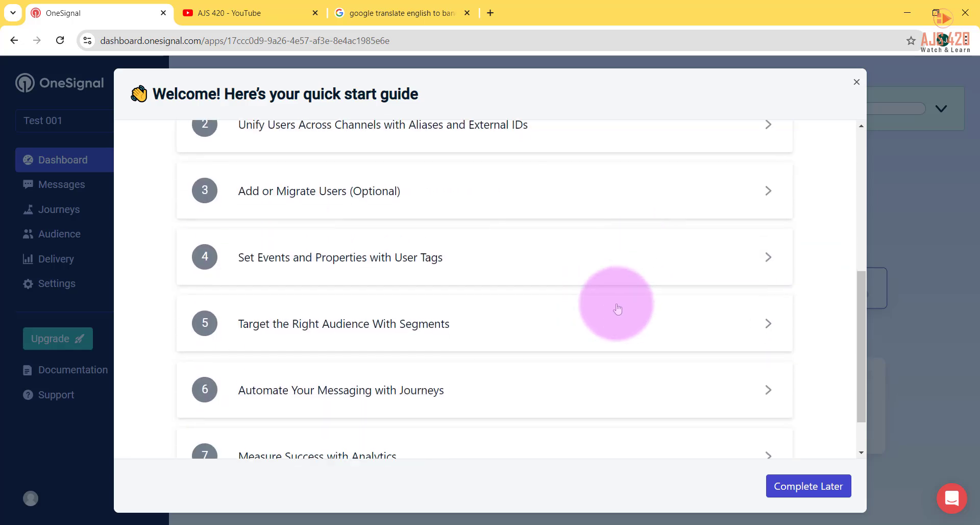
scroll(341, 323, "up", 6)
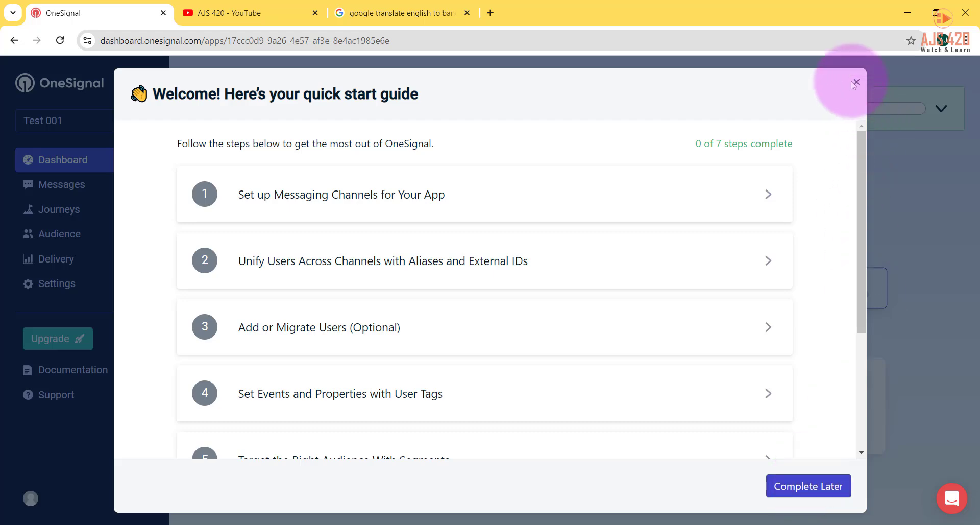
left_click(813, 486)
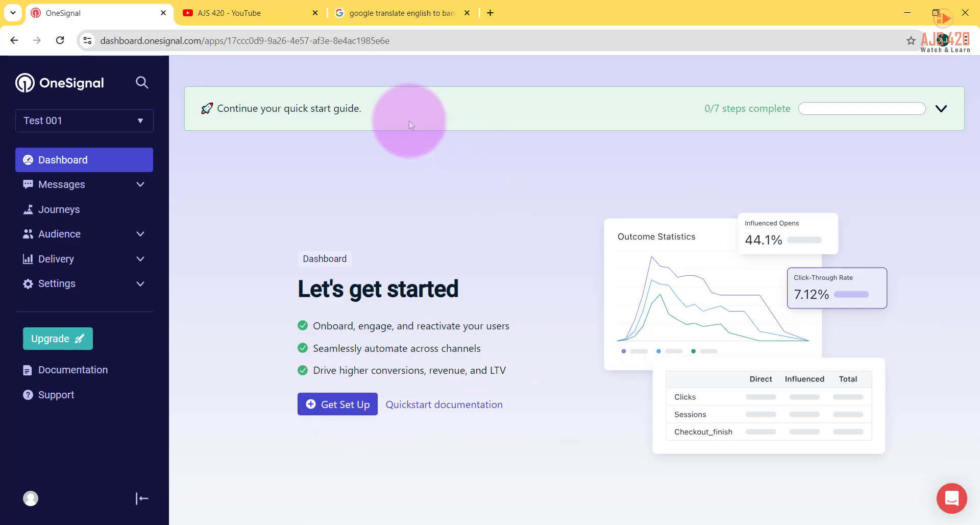
- Reopen the quick start guide from the dashboard
left_click_drag(363, 109, 234, 123)
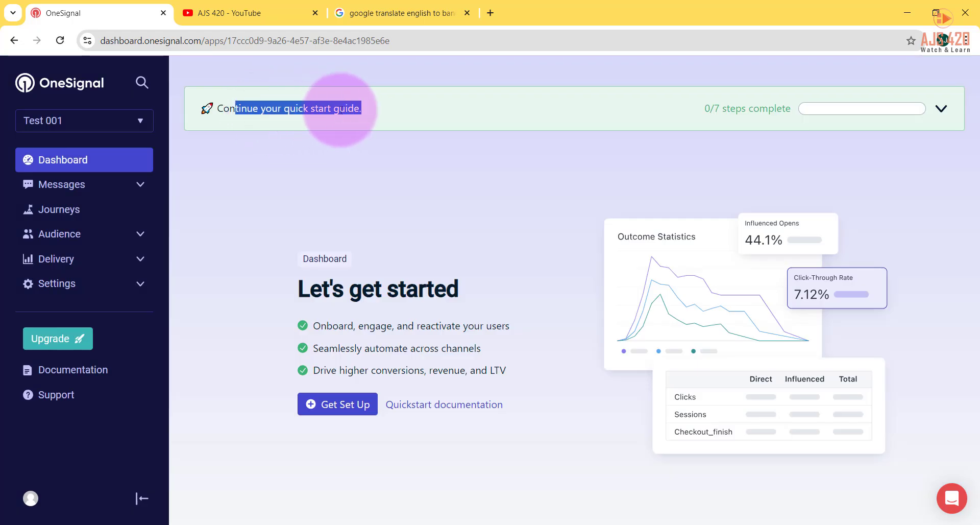
left_click(334, 146)
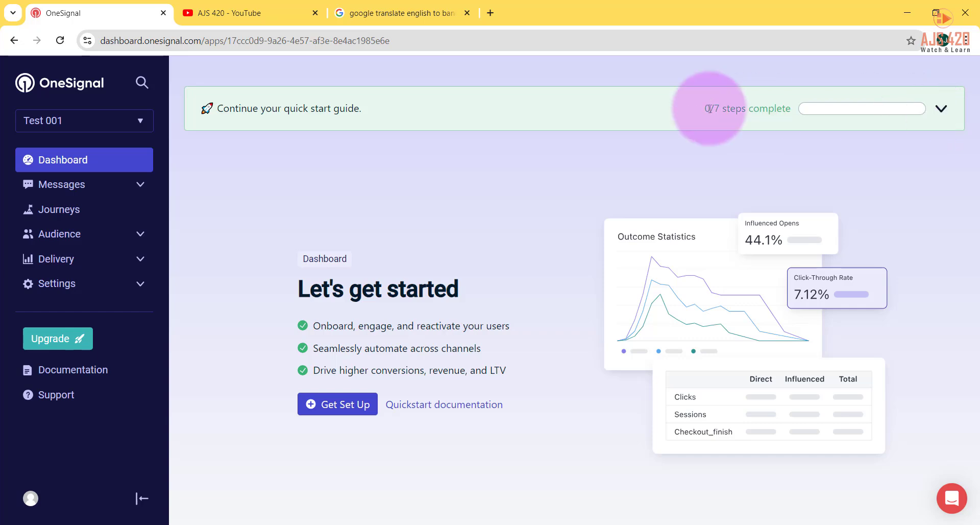
left_click(325, 109)
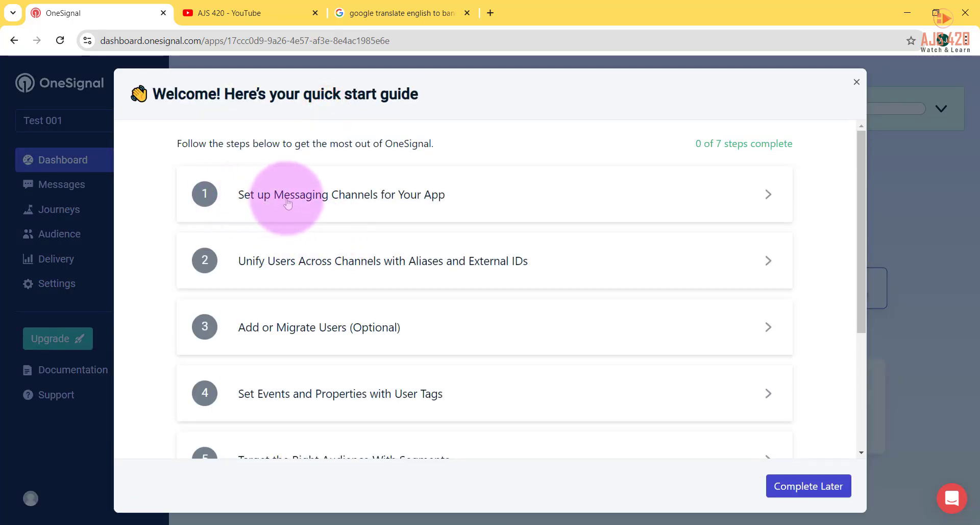
- Choose Push Notifications as the messaging channel to set up and continue with Web as its first platform
left_click(714, 197)
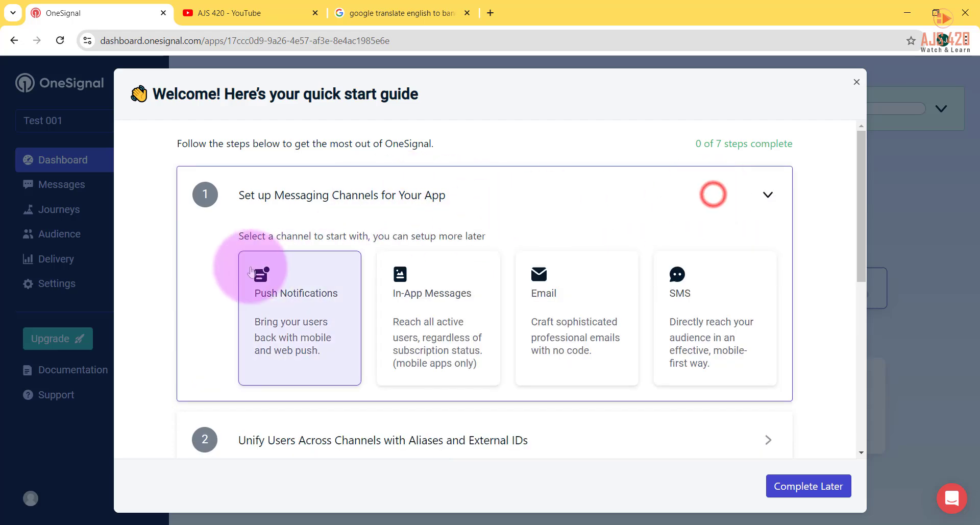
left_click(295, 297)
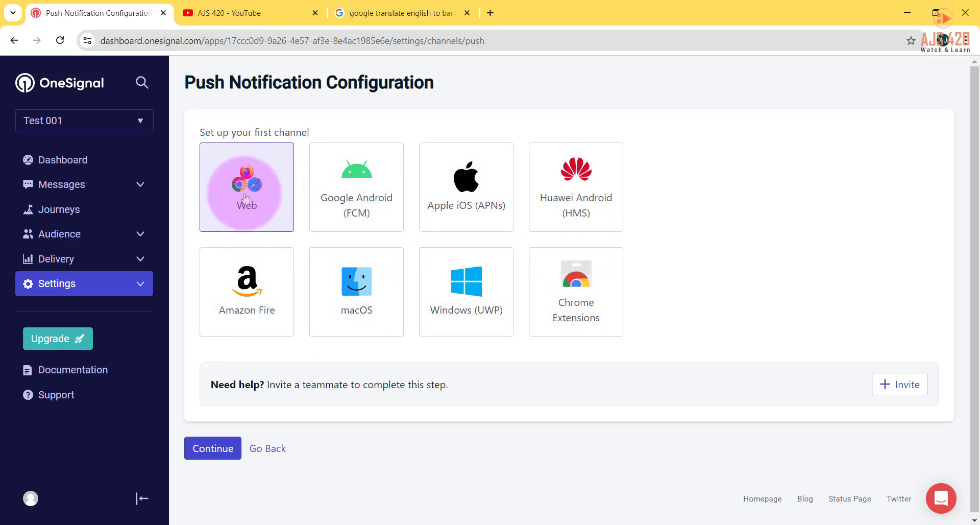
left_click(212, 449)
- Choose the Typical Site integration for the web configuration
triple_click(142, 99)
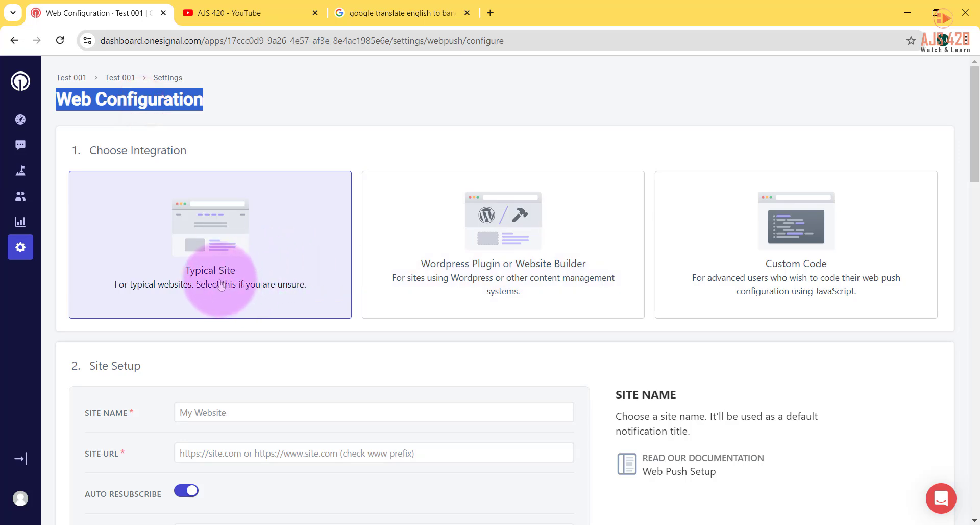
left_click(238, 265)
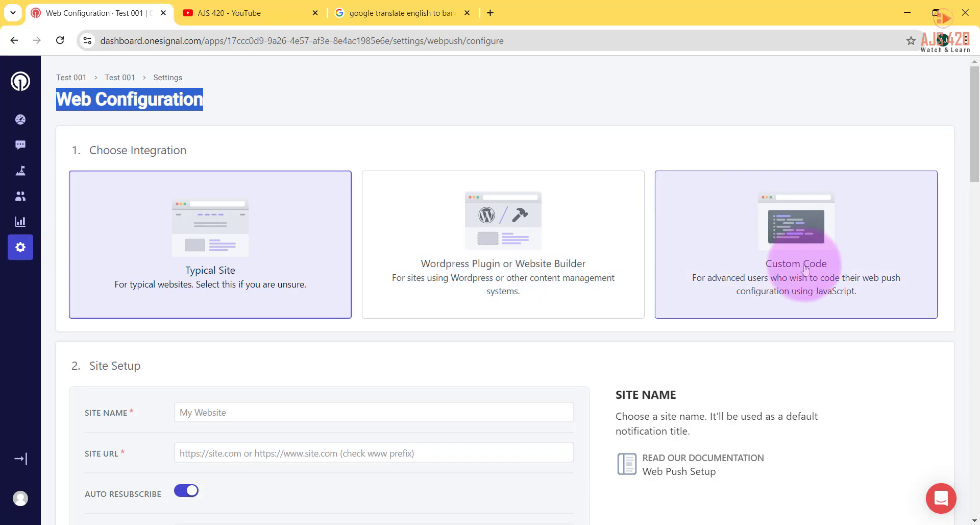
scroll(558, 253, "down", 1)
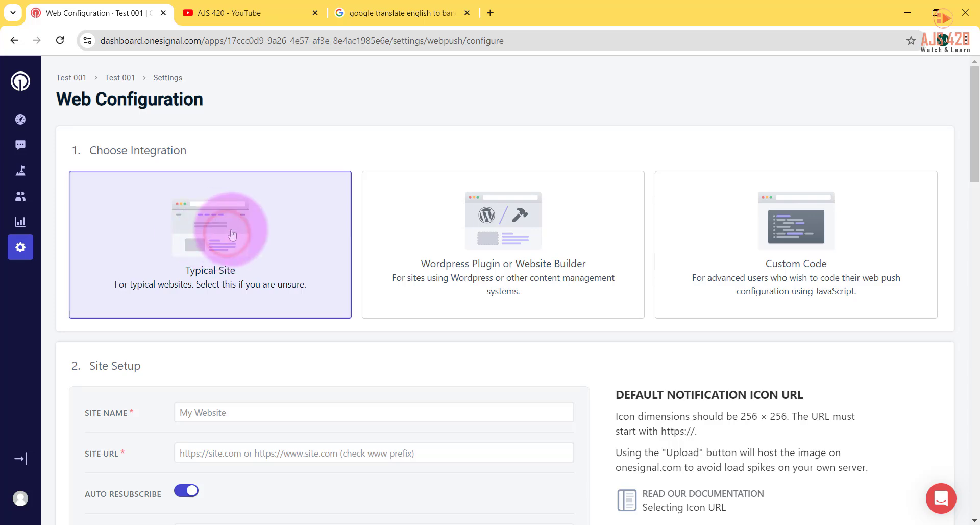
- Set the site name to "Test 001" in the site setup
scroll(227, 255, "down", 4)
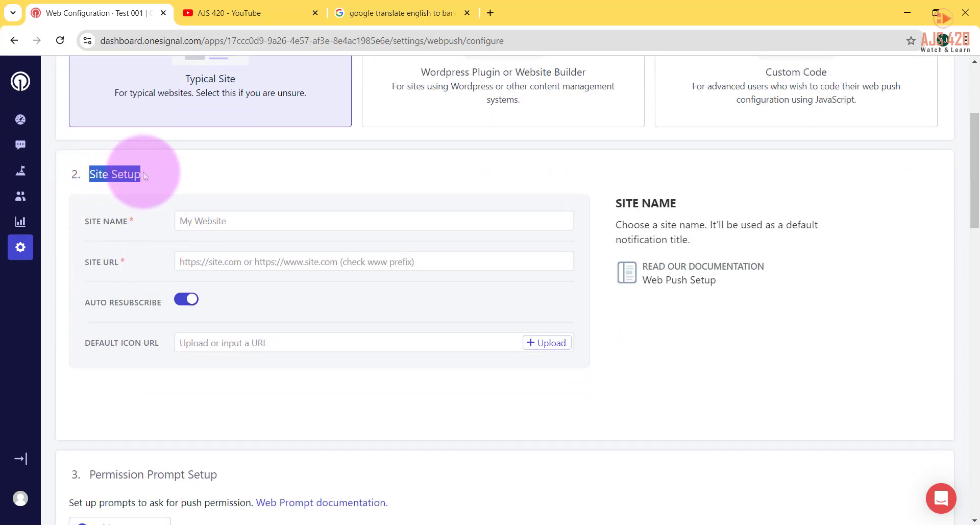
left_click(109, 173)
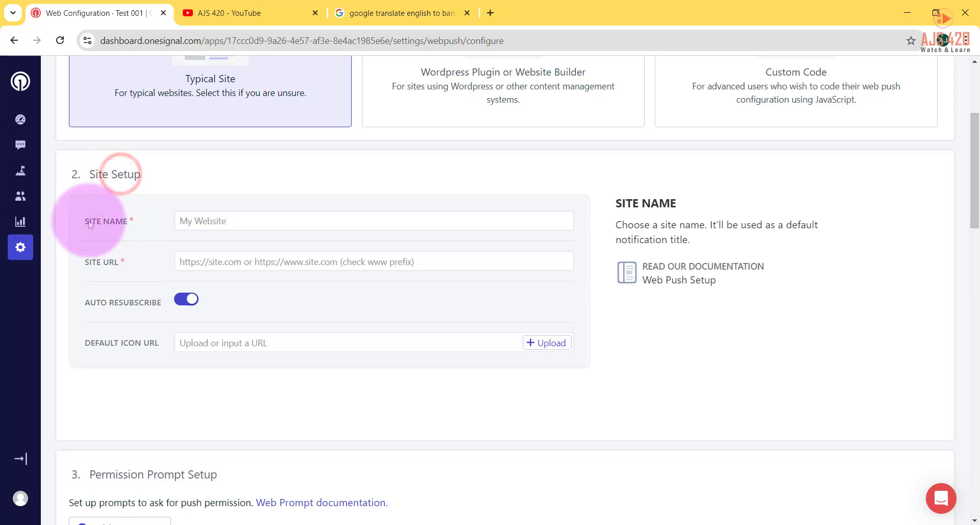
left_click_drag(102, 220, 128, 225)
left_click_drag(82, 262, 135, 263)
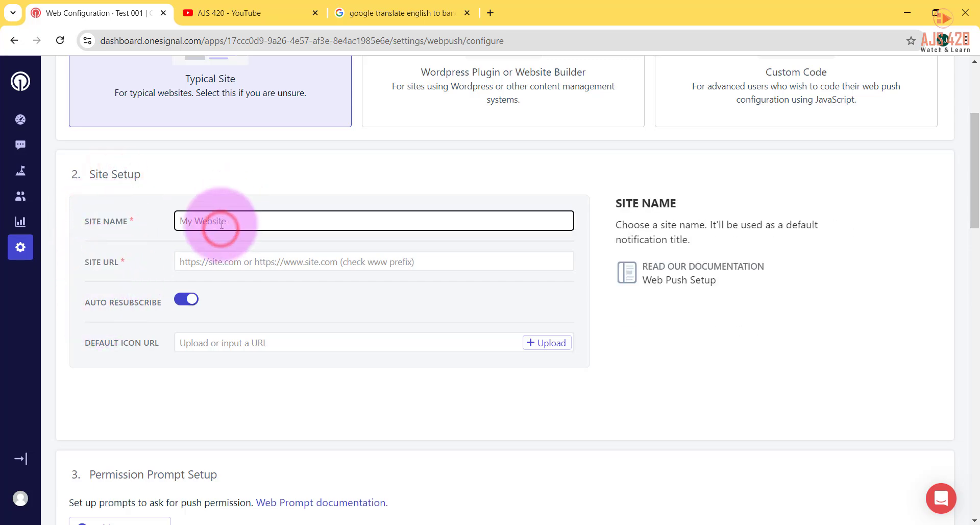
type("Test 001")
left_click(275, 259)
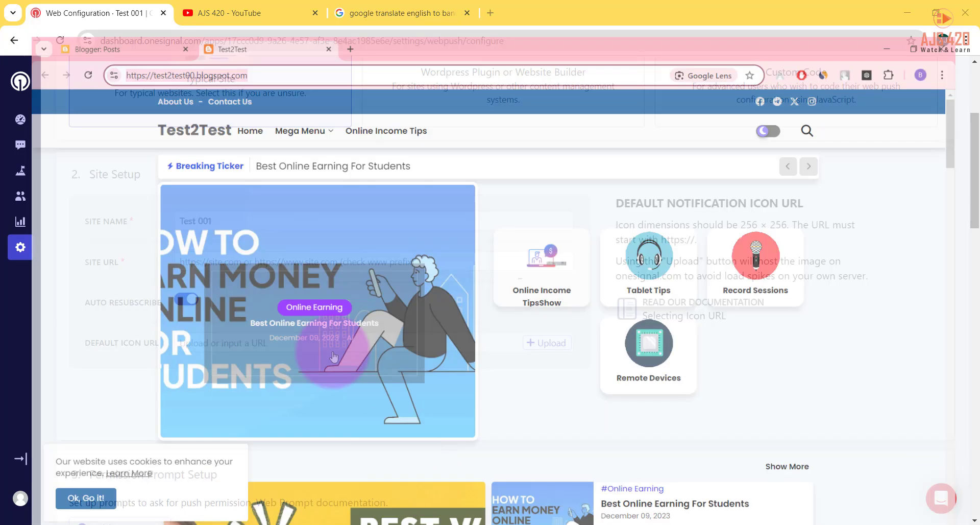
left_click(213, 43)
right_click(208, 40)
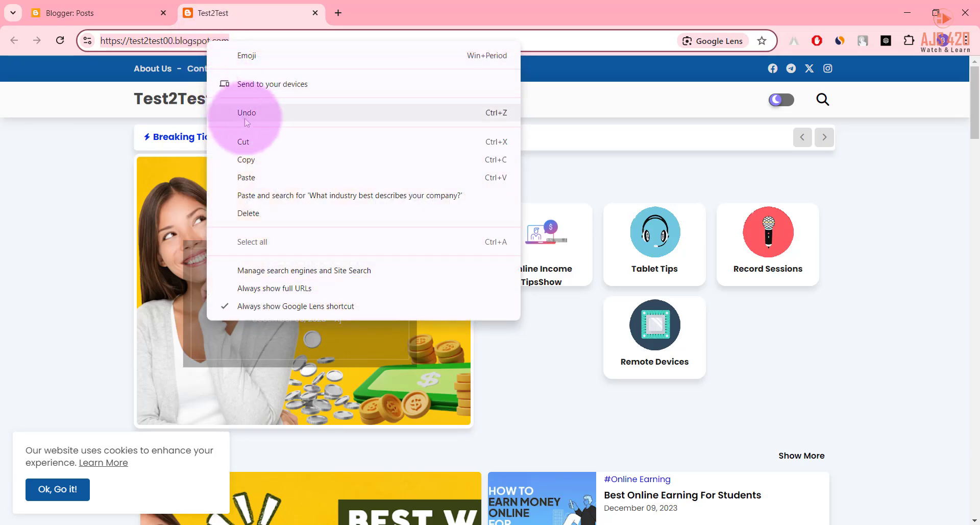
left_click(252, 157)
left_click(292, 258)
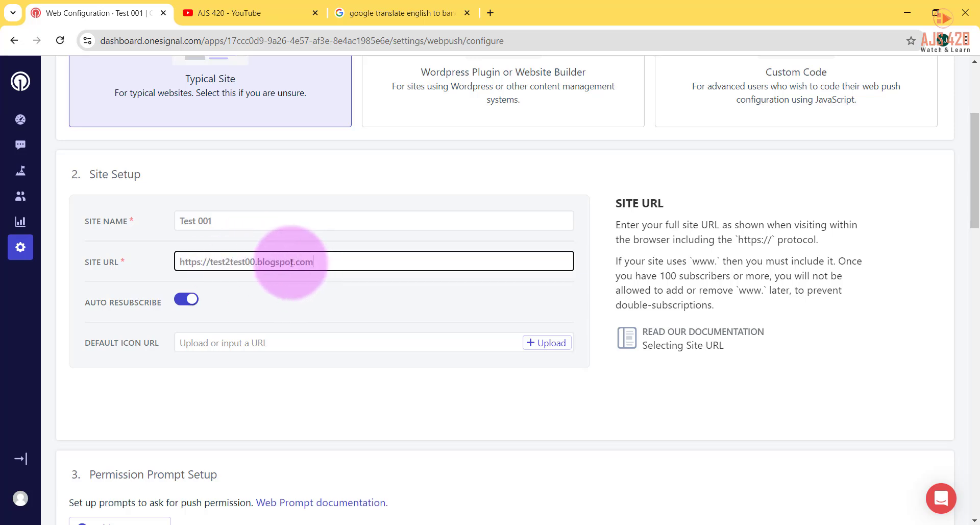
scroll(210, 240, "down", 1)
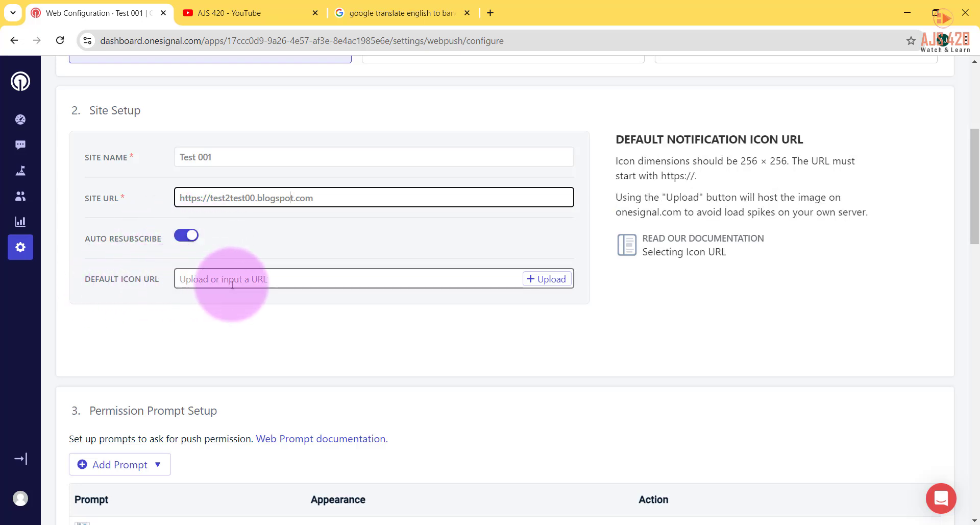
left_click(283, 287)
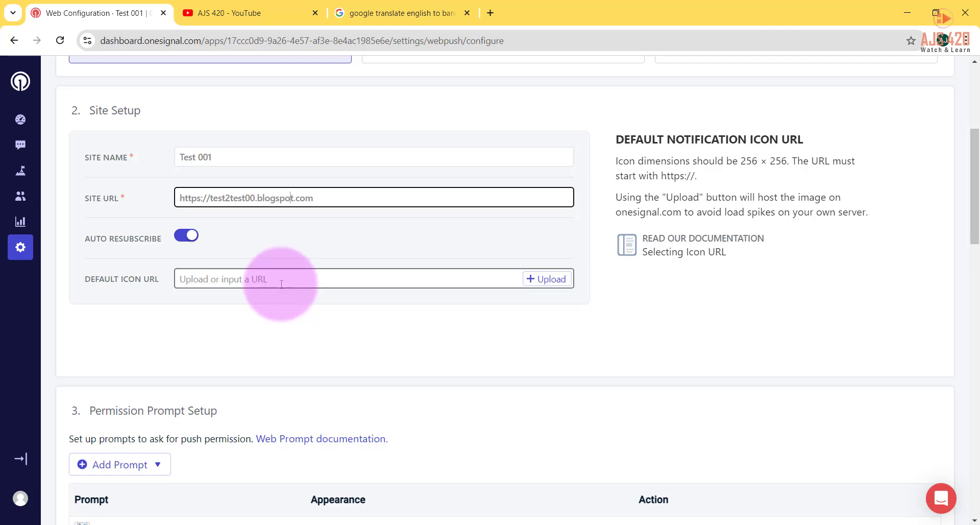
left_click(208, 280)
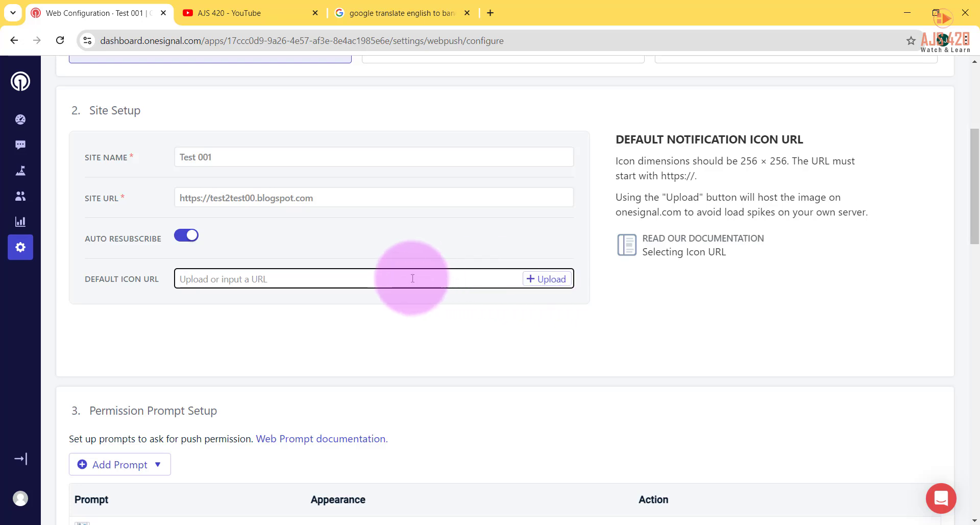
left_click(543, 282)
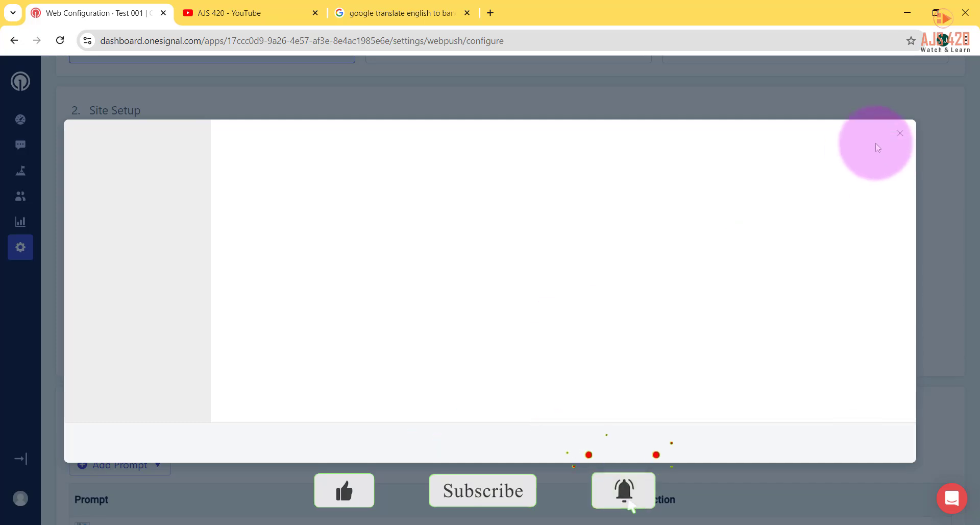
left_click(899, 136)
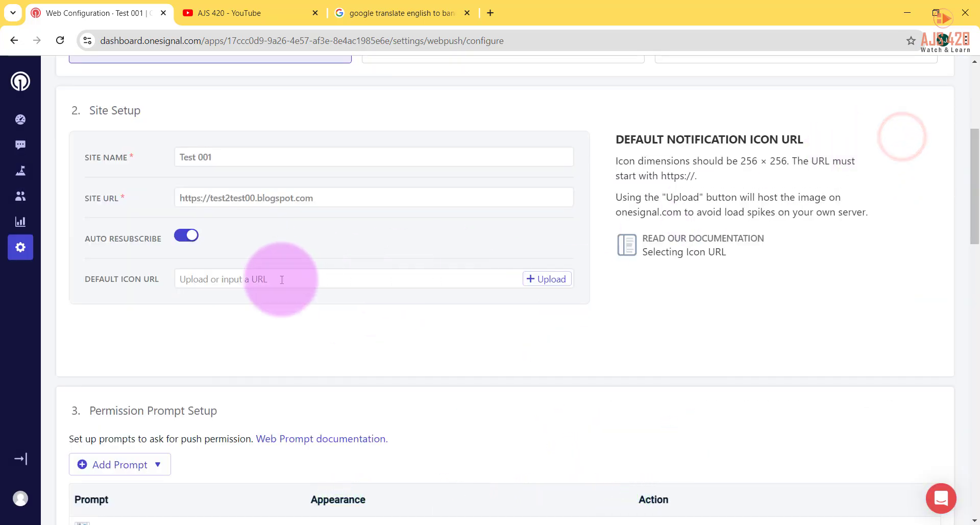
- Upload the AJS 420 logo image from the computer as the default notification icon and save it
left_click(309, 279)
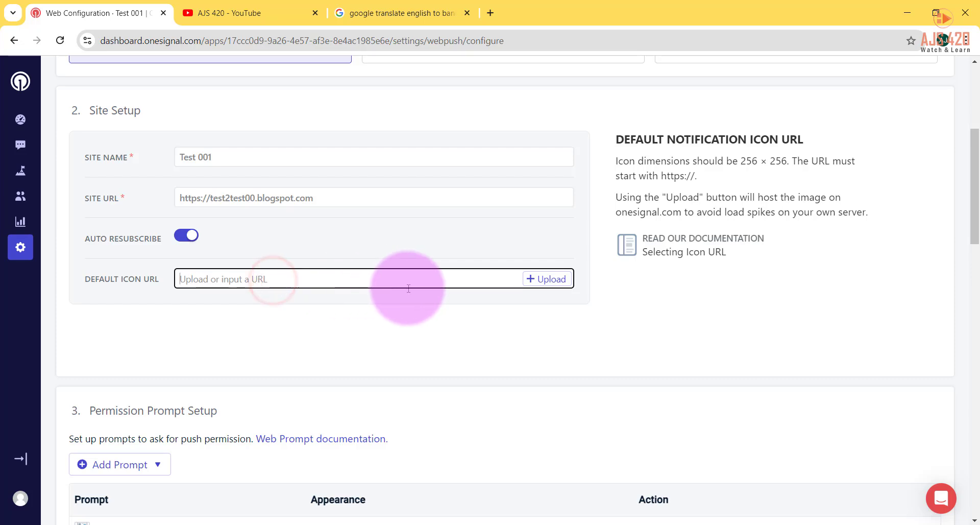
left_click(546, 279)
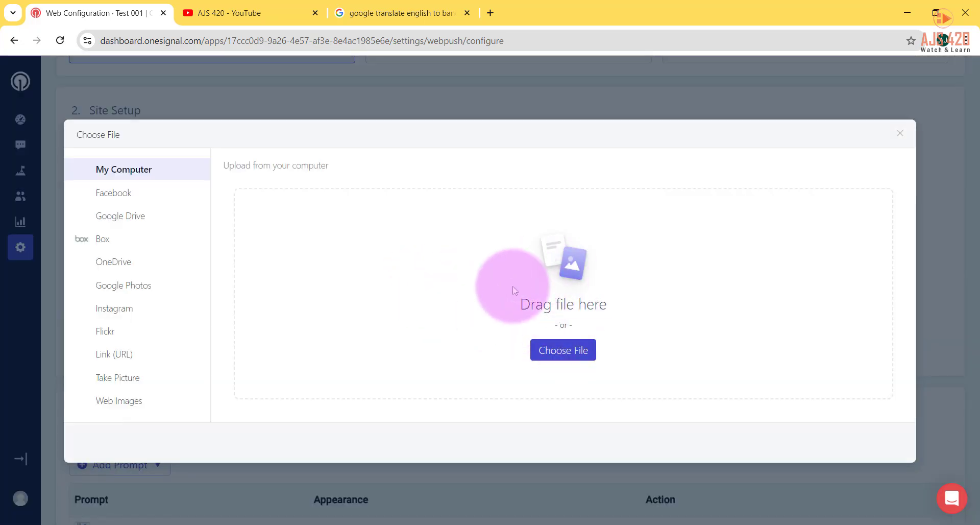
left_click_drag(513, 286, 585, 357)
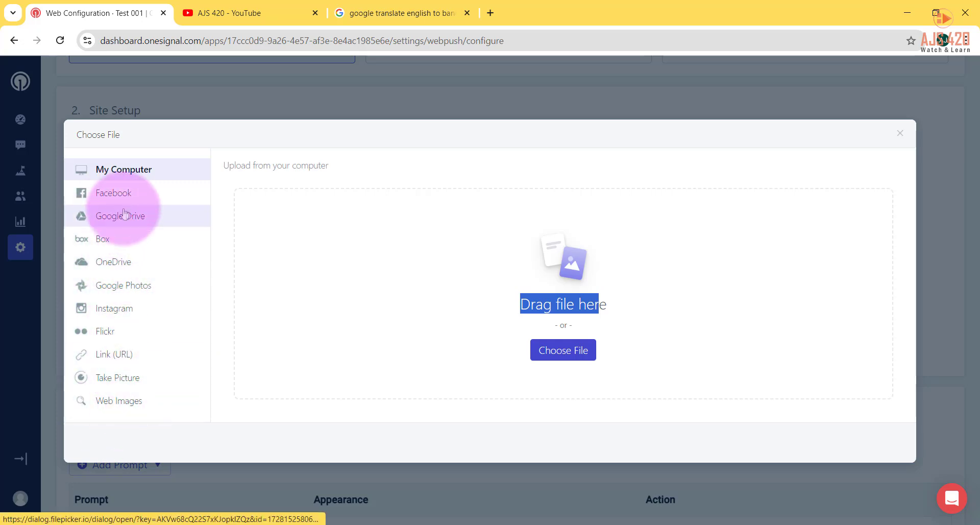
left_click(125, 168)
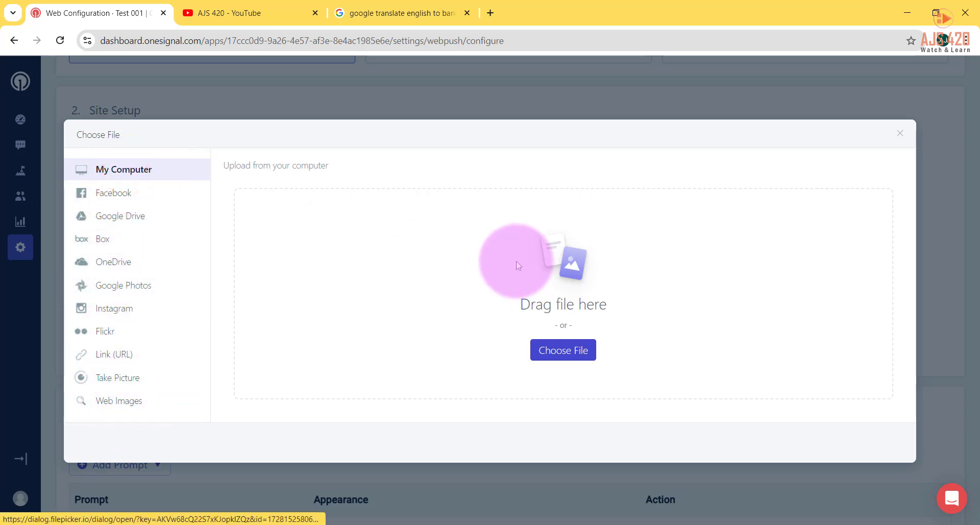
left_click(187, 168)
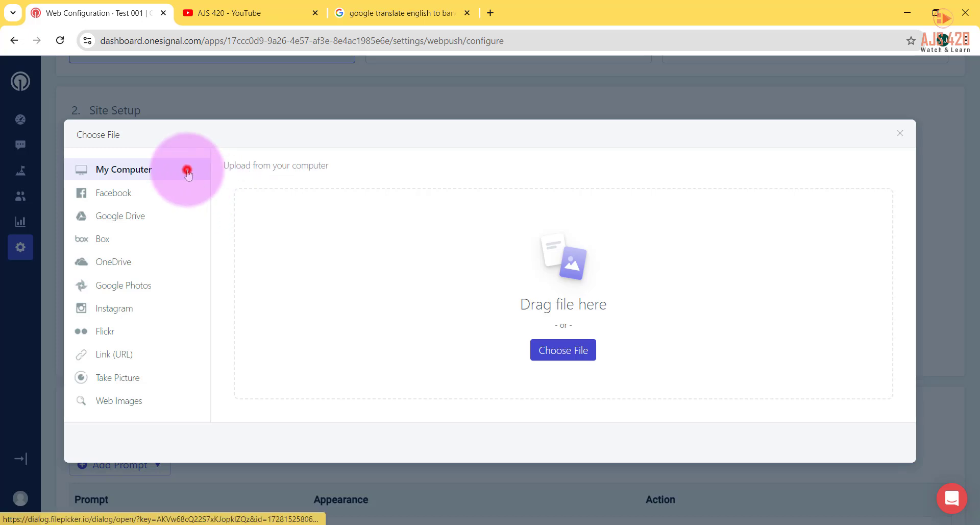
left_click(558, 351)
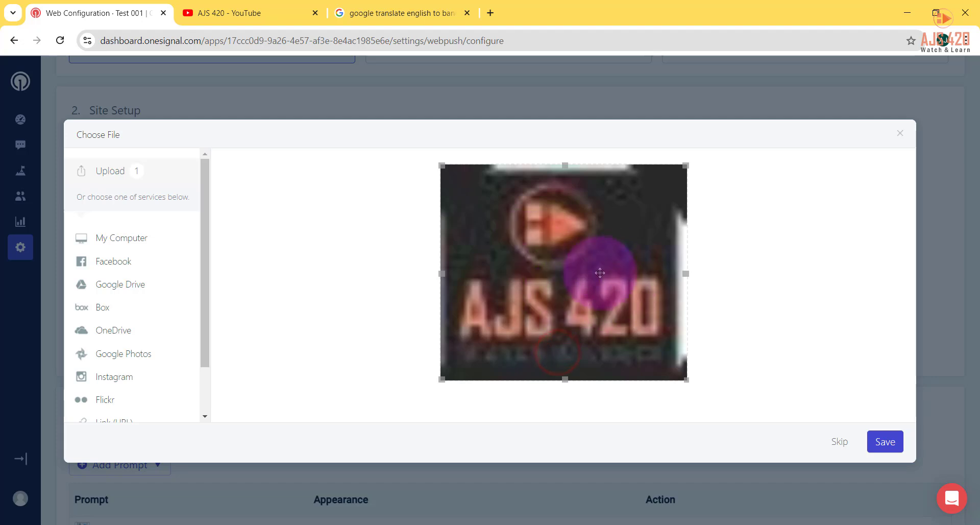
left_click(893, 447)
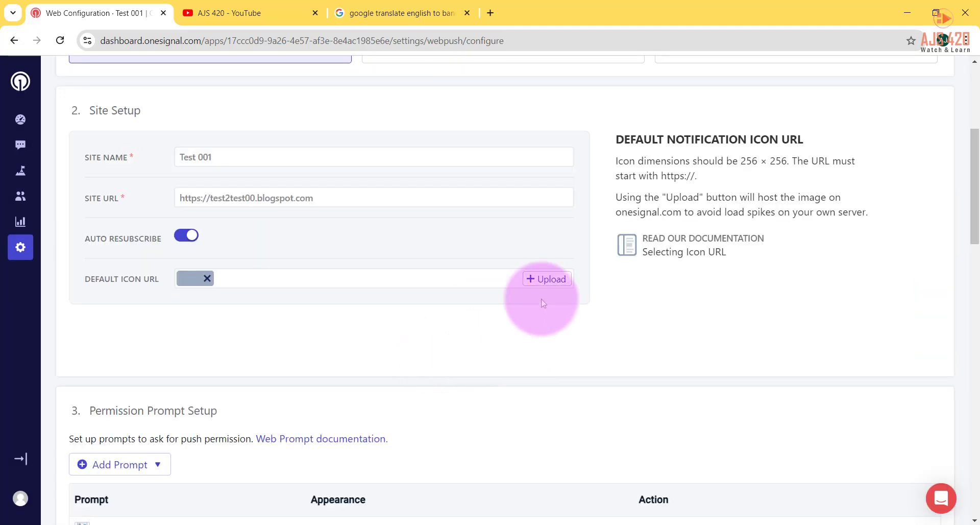
scroll(335, 296, "up", 1)
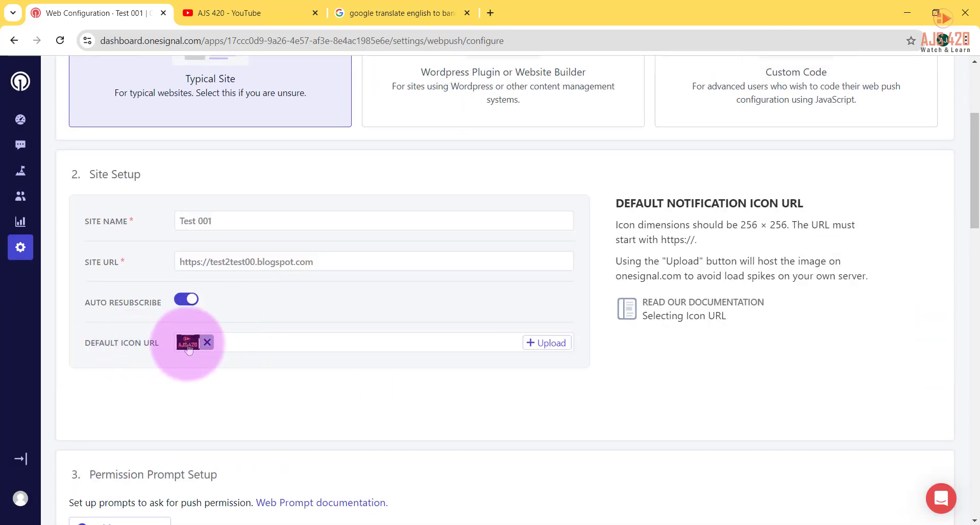
- Open the existing Push Slide Prompt for editing and enable customized slide prompt text
scroll(194, 351, "down", 3)
triple_click(149, 278)
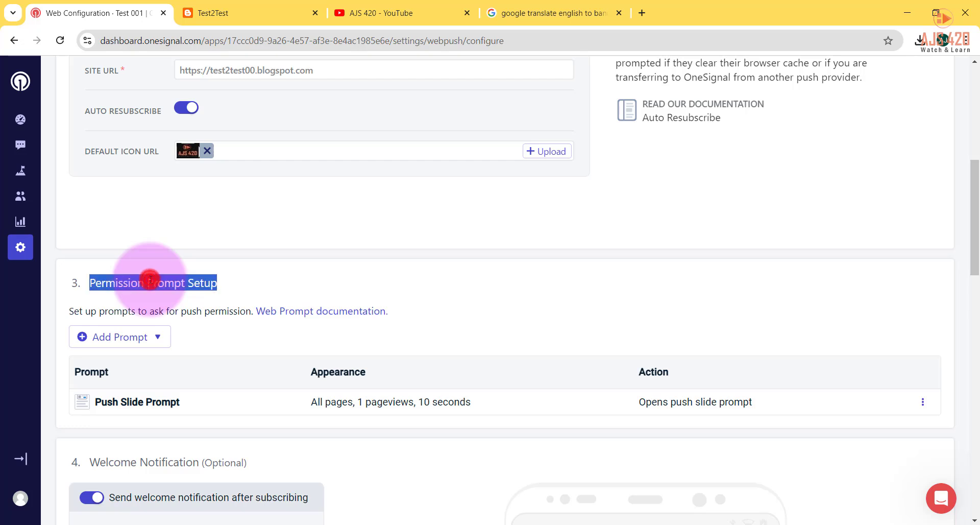
scroll(149, 279, "down", 1)
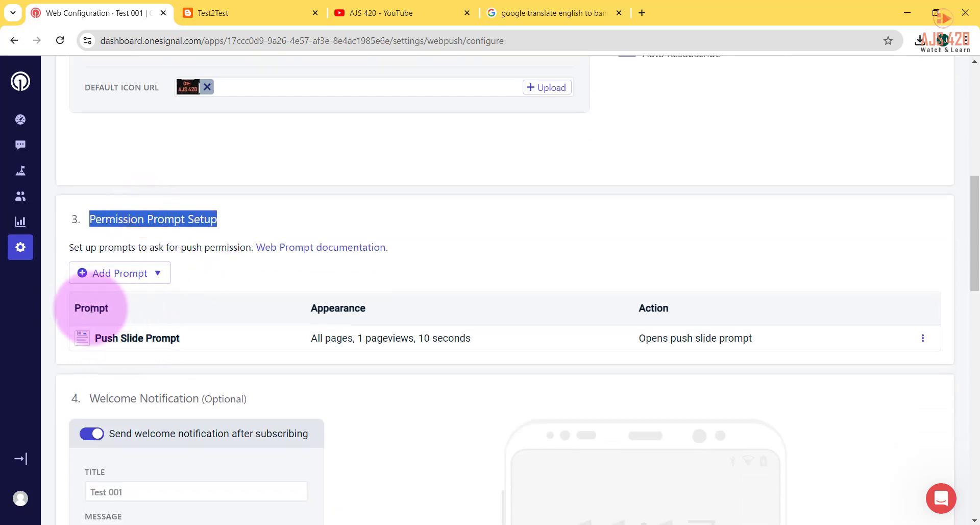
left_click(112, 270)
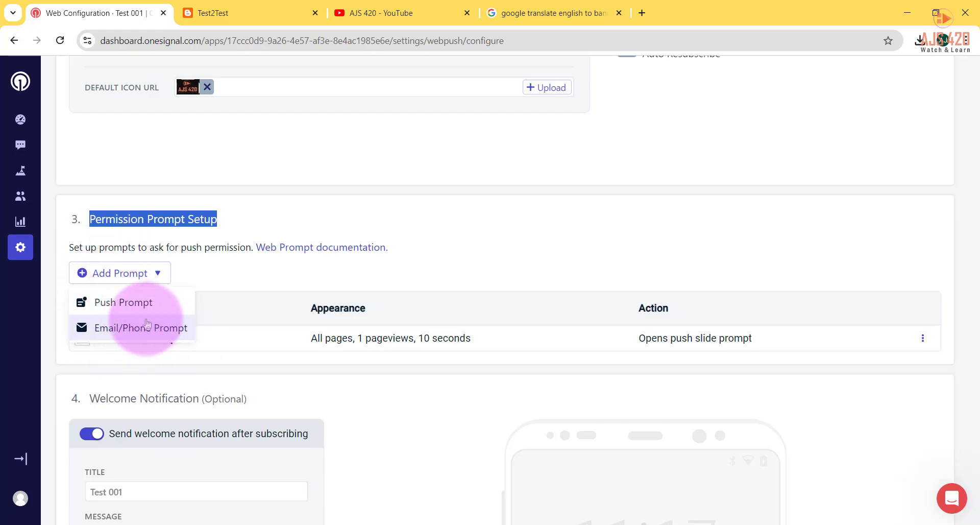
left_click(250, 295)
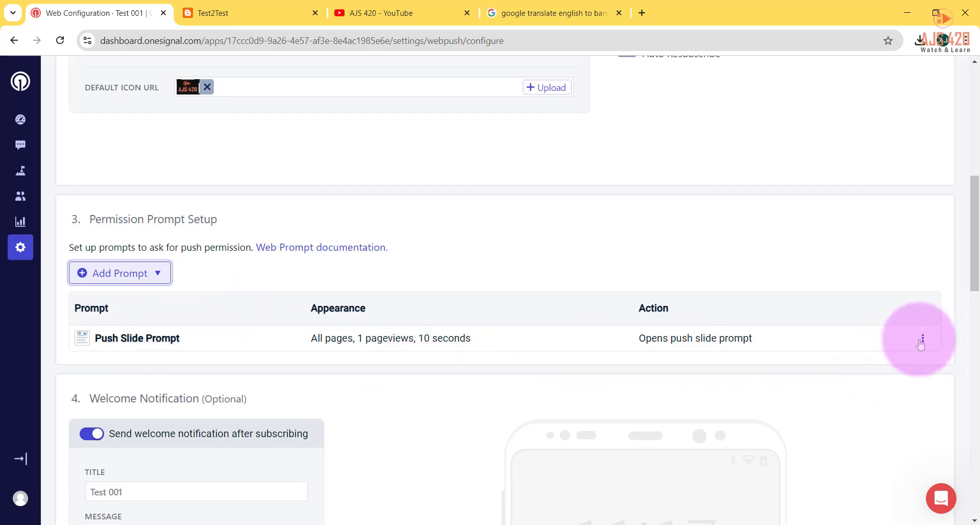
left_click(922, 341)
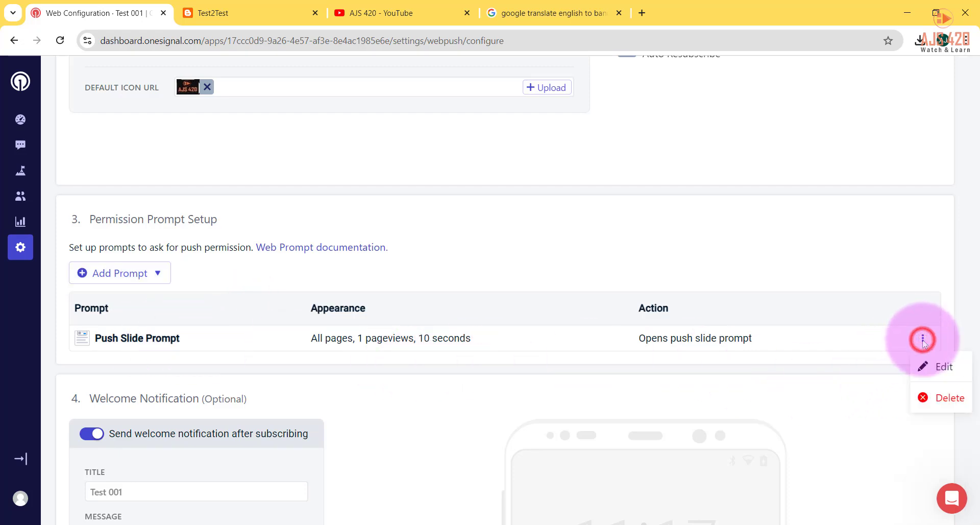
left_click(928, 368)
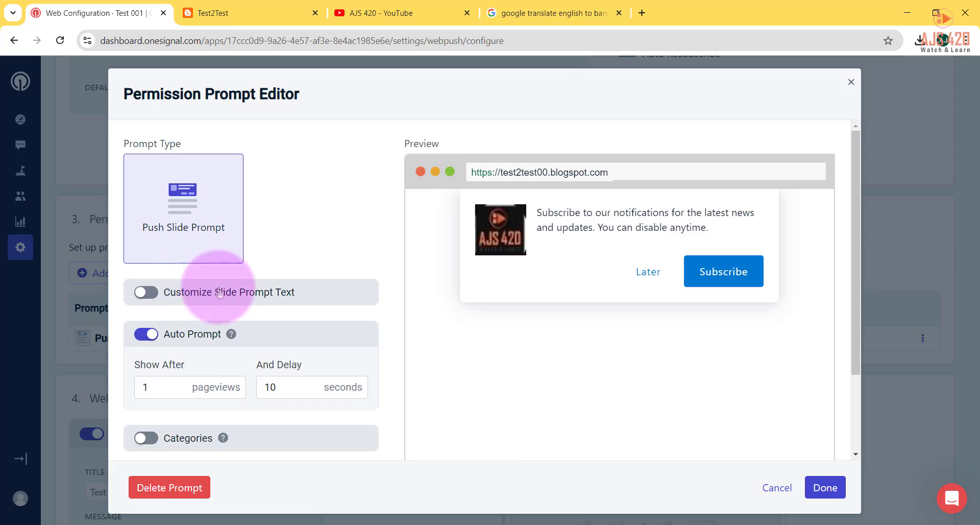
left_click(146, 292)
scroll(265, 332, "down", 2)
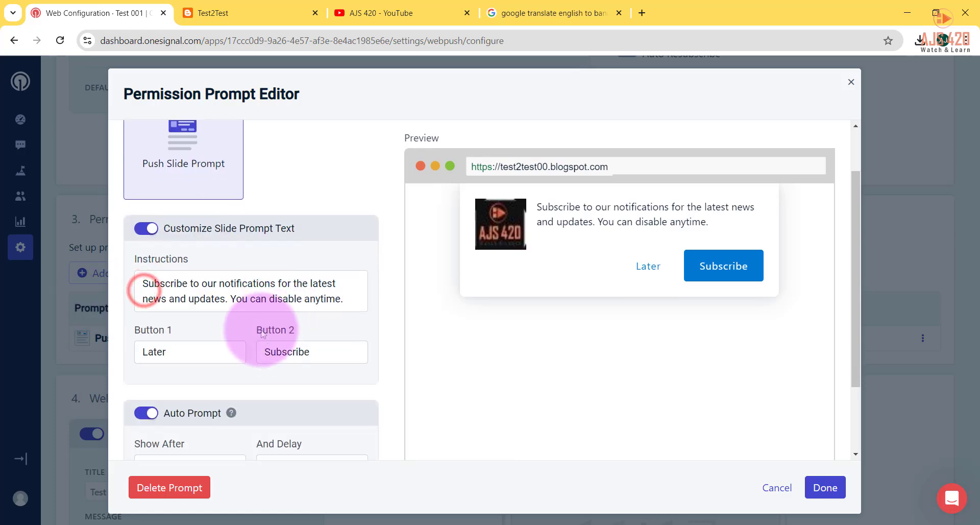
- Replace the slide prompt's instructions with "প্রতিদিন এমন প্রয়োজনীয় পোস্ট পেতে Subscribe করুন."
triple_click(259, 286)
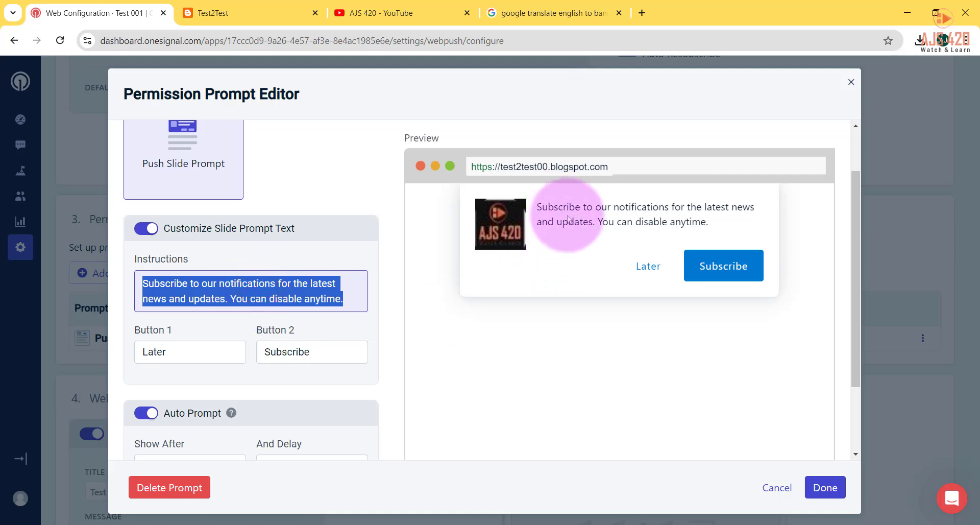
left_click(242, 297)
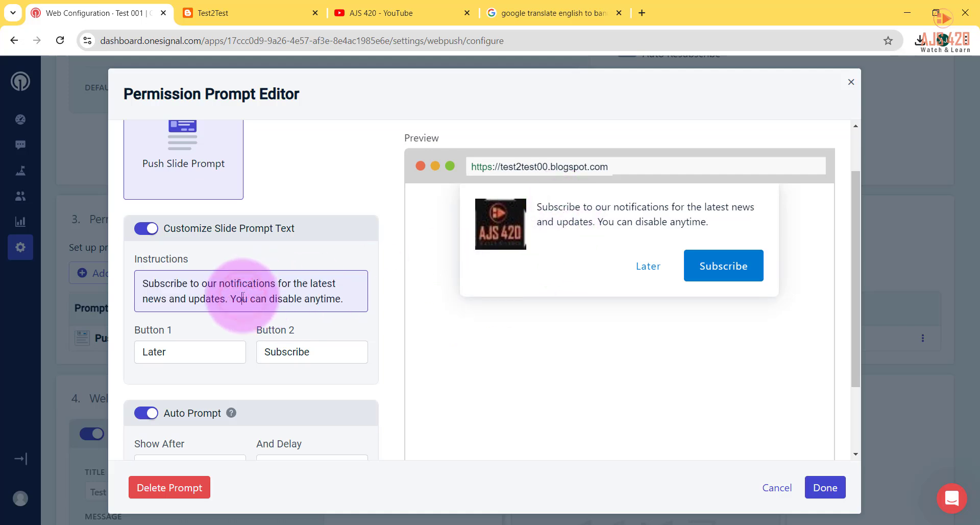
triple_click(306, 295)
left_click(265, 284)
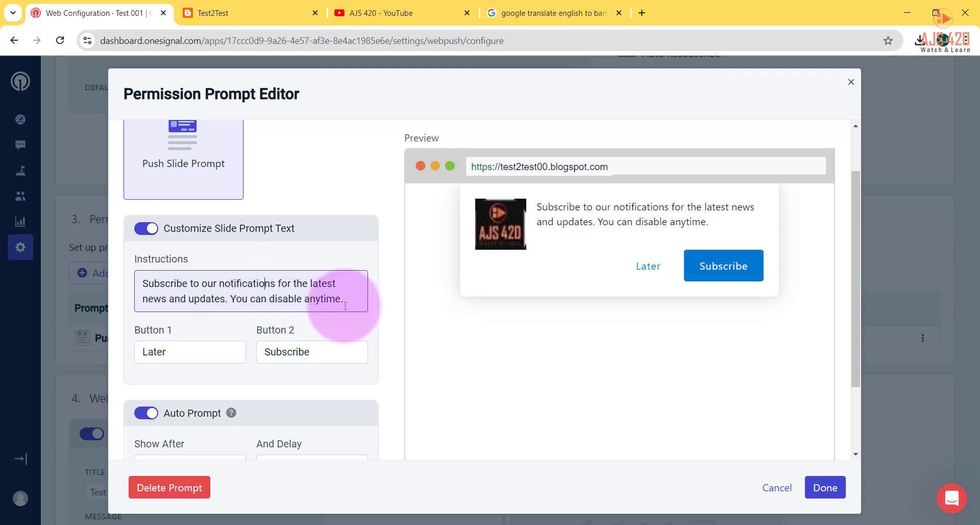
left_click_drag(347, 301, 135, 284)
type("প্রতিদিন এমন প্রয়োজনীয় পোস্ট পেতে Subscribe করুন.")
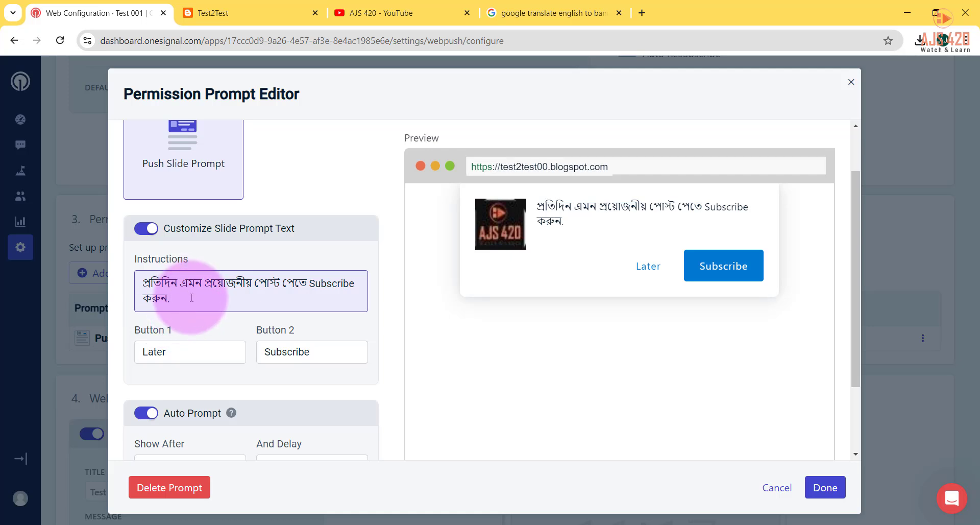
- Review the slide prompt's instructions, its two button labels and the Auto Prompt settings
left_click_drag(191, 298, 141, 282)
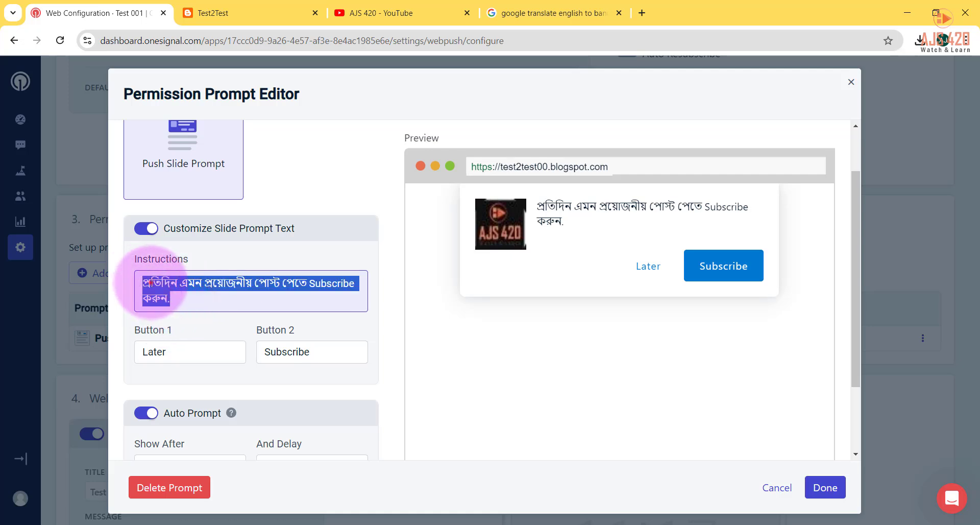
left_click(151, 281)
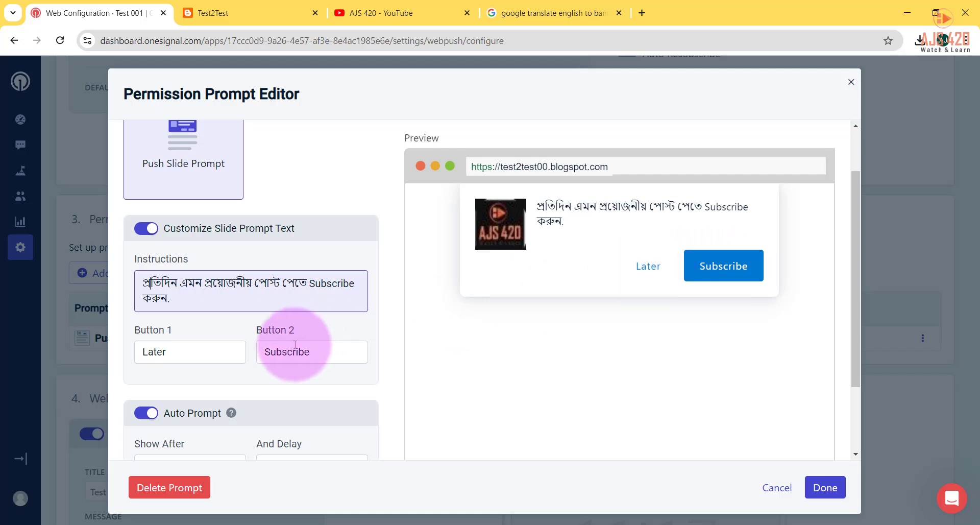
left_click_drag(207, 350, 134, 355)
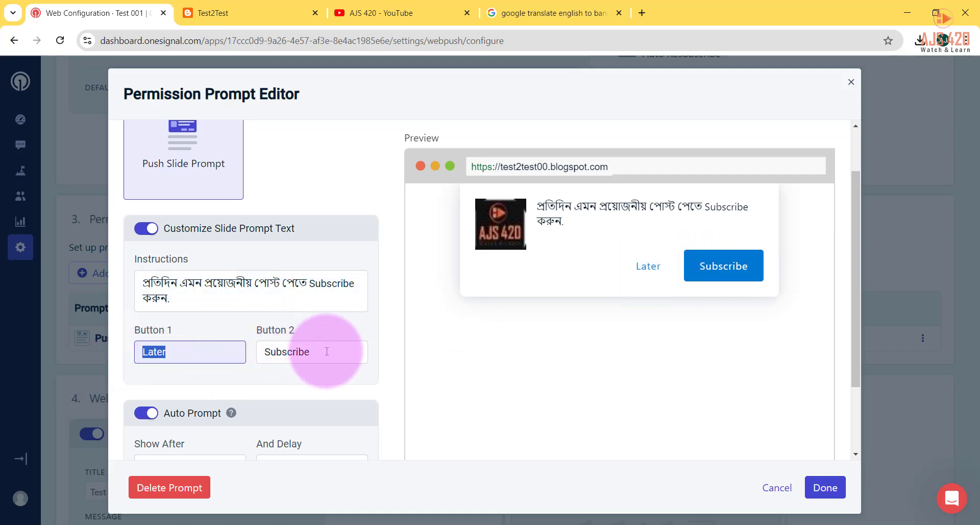
left_click_drag(326, 351, 265, 352)
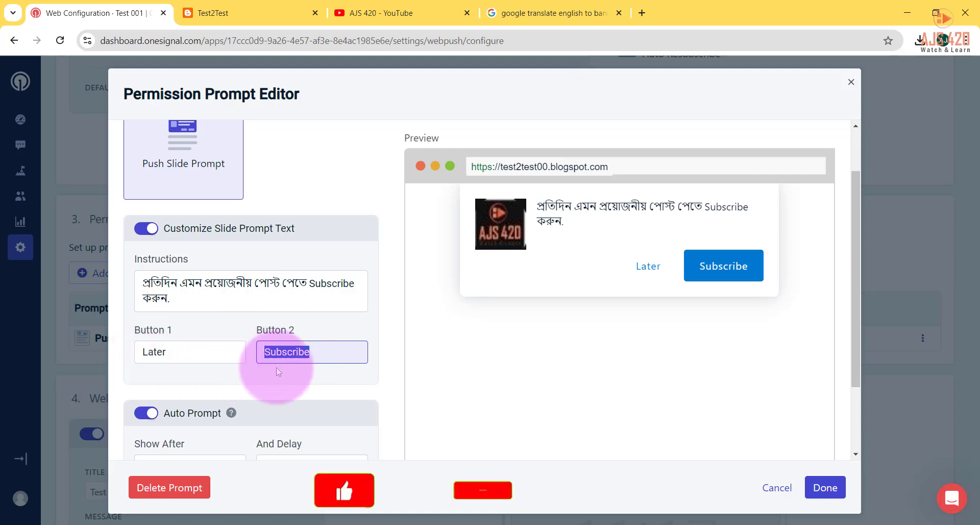
left_click(196, 356)
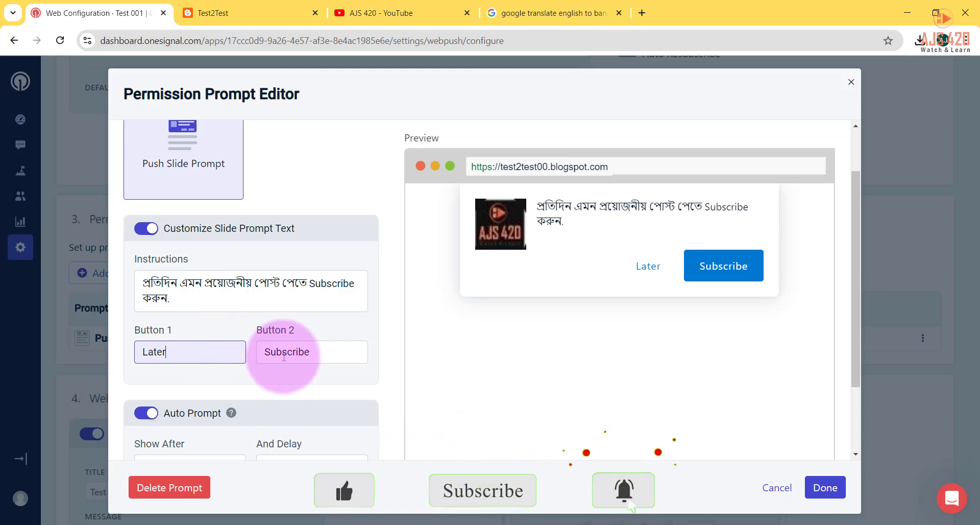
scroll(283, 356, "down", 2)
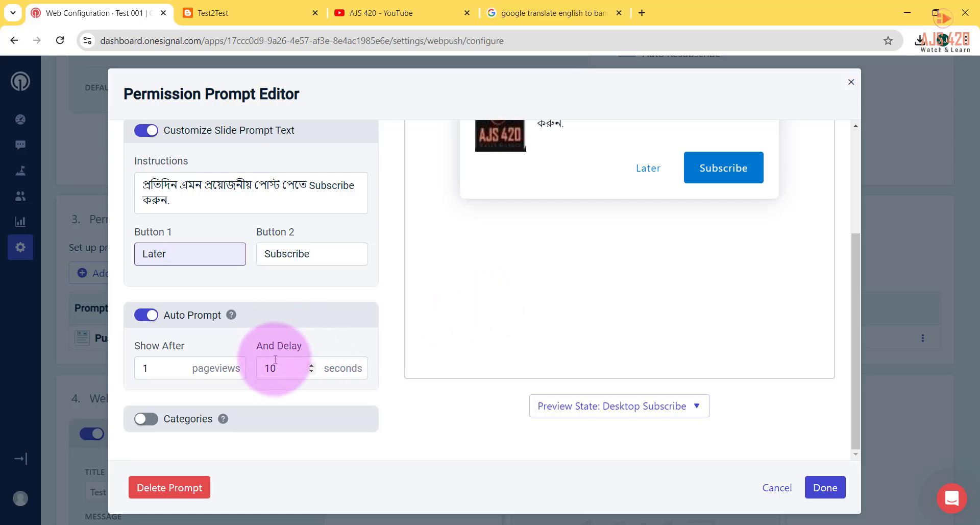
scroll(587, 240, "up", 4)
scroll(586, 239, "down", 4)
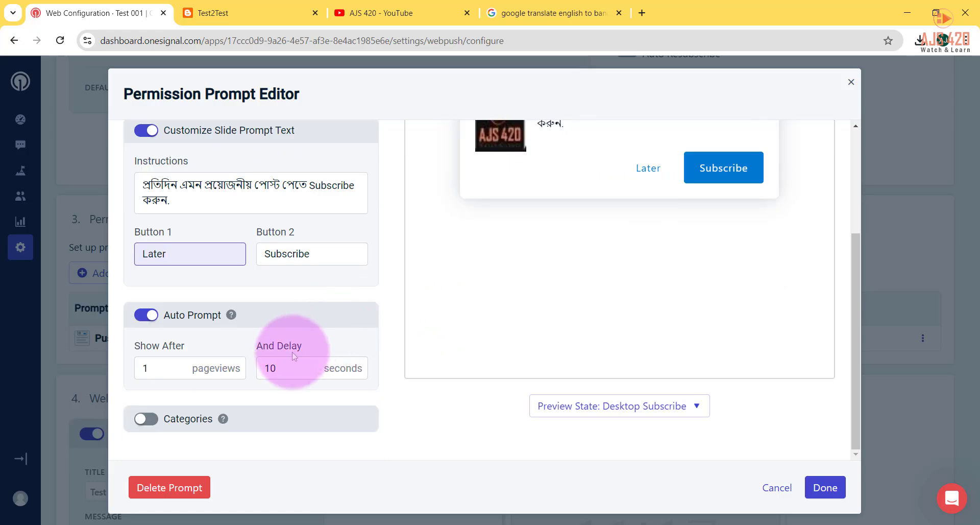
- Set the auto prompt to show after 1 pageview with a delay of 5 seconds
left_click_drag(277, 368, 251, 376)
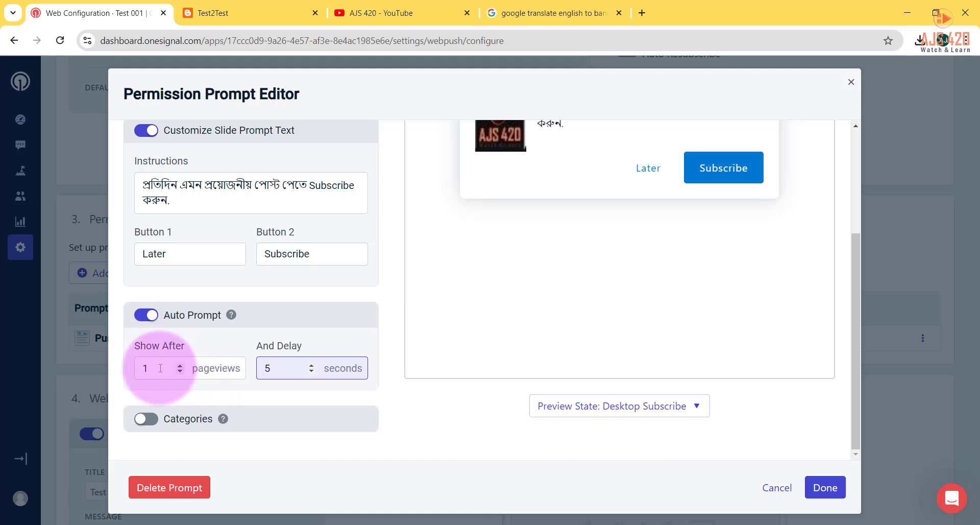
left_click_drag(160, 367, 134, 372)
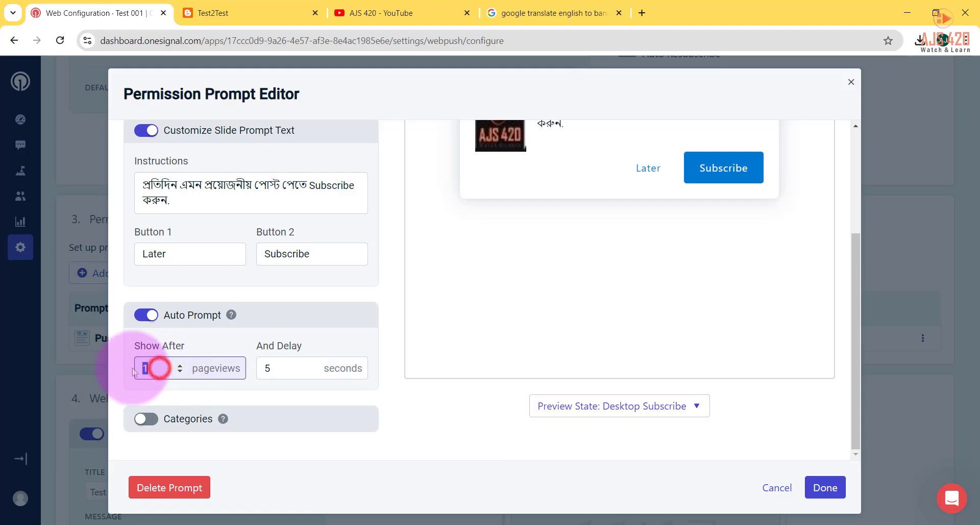
scroll(552, 287, "up", 1)
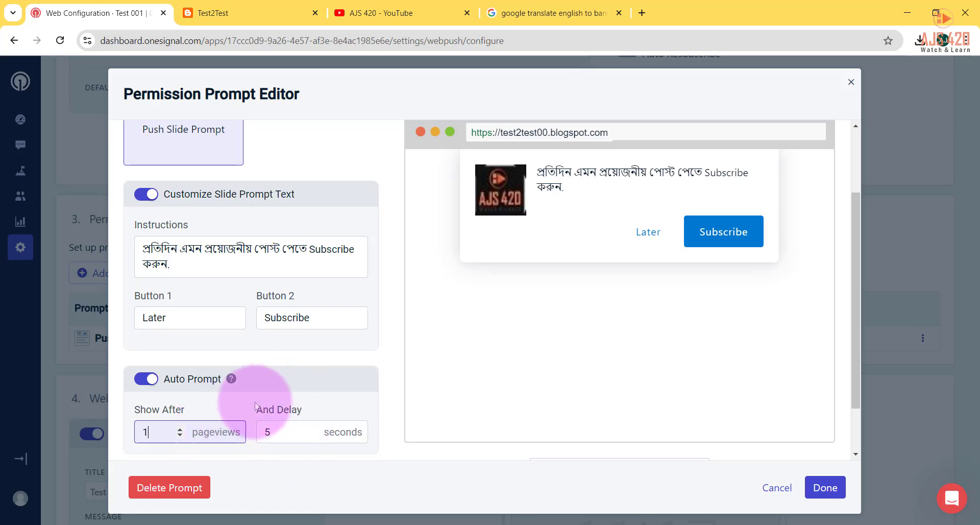
scroll(280, 393, "down", 1)
scroll(280, 393, "down", 1)
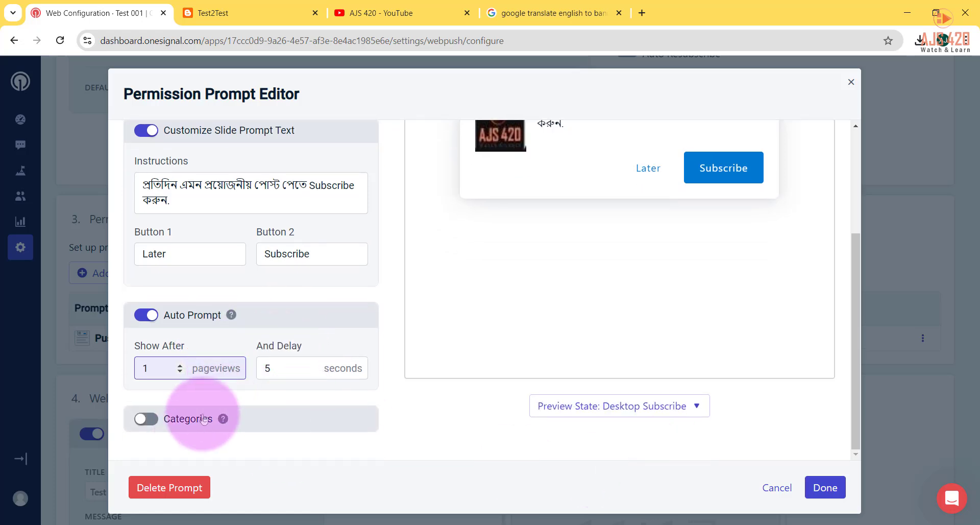
left_click(145, 418)
scroll(254, 424, "down", 1)
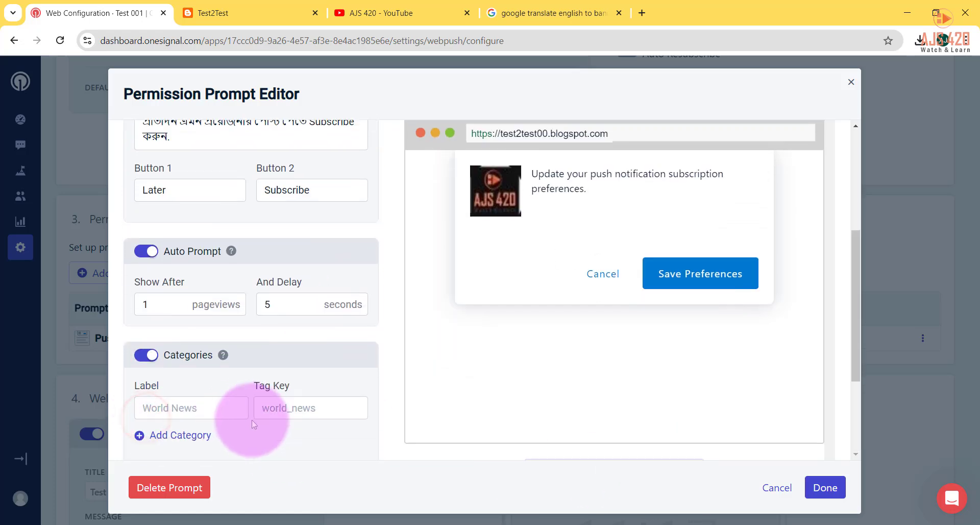
scroll(218, 393, "up", 3)
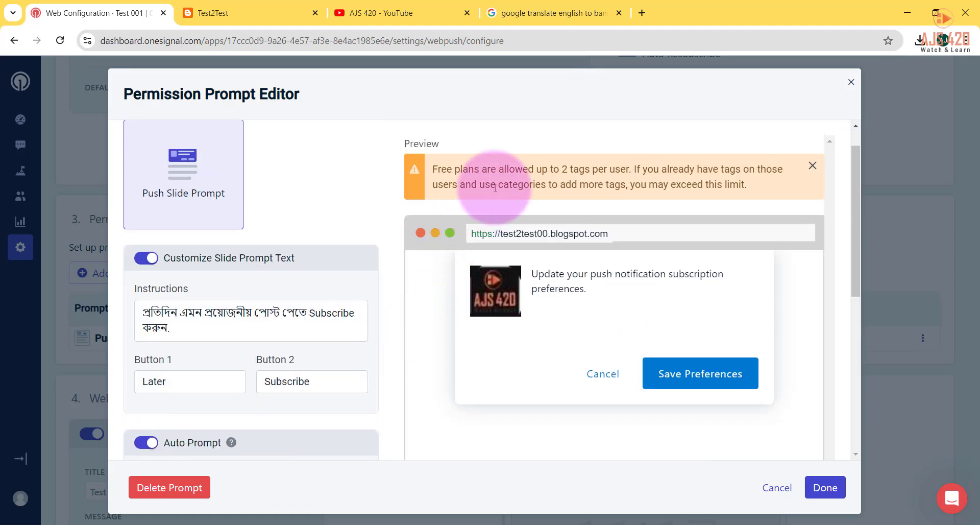
triple_click(497, 180)
scroll(161, 378, "down", 3)
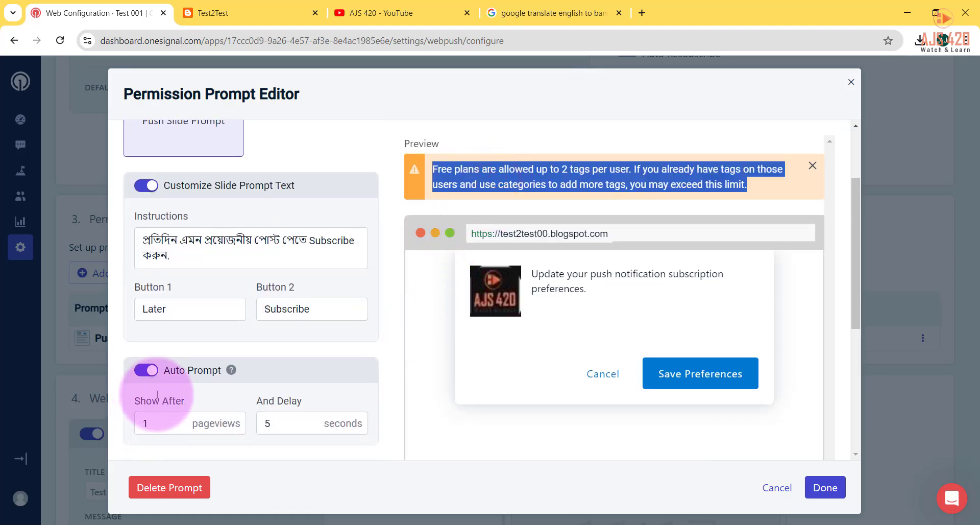
left_click(145, 354)
- Apply the edited settings to the Push Slide Prompt and close its editor
scroll(285, 373, "up", 3)
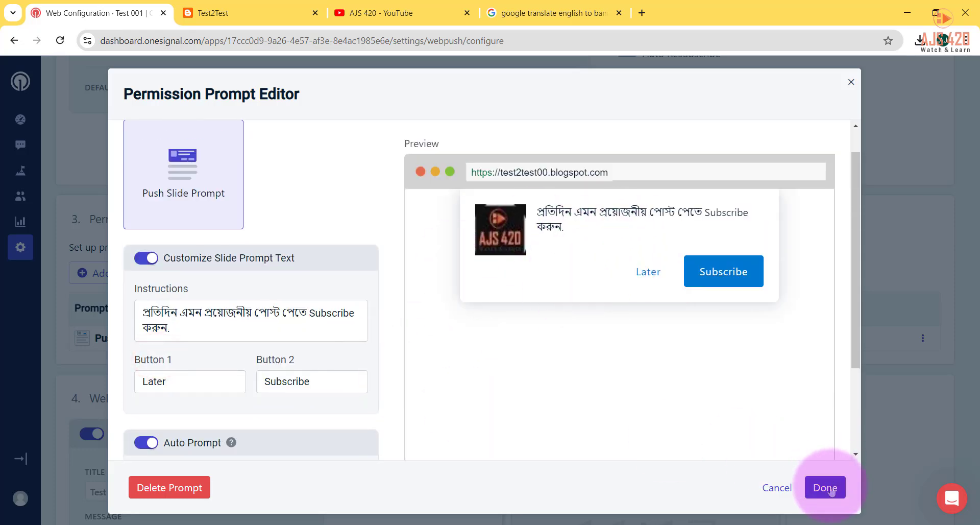
left_click(825, 488)
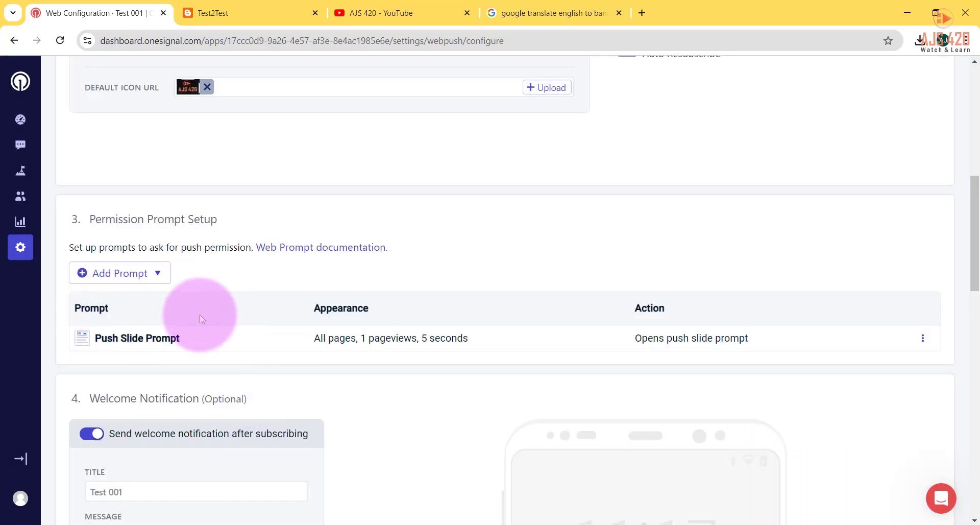
- Examine the optional welcome notification's activation, title and message settings along with its phone preview
scroll(147, 343, "down", 3)
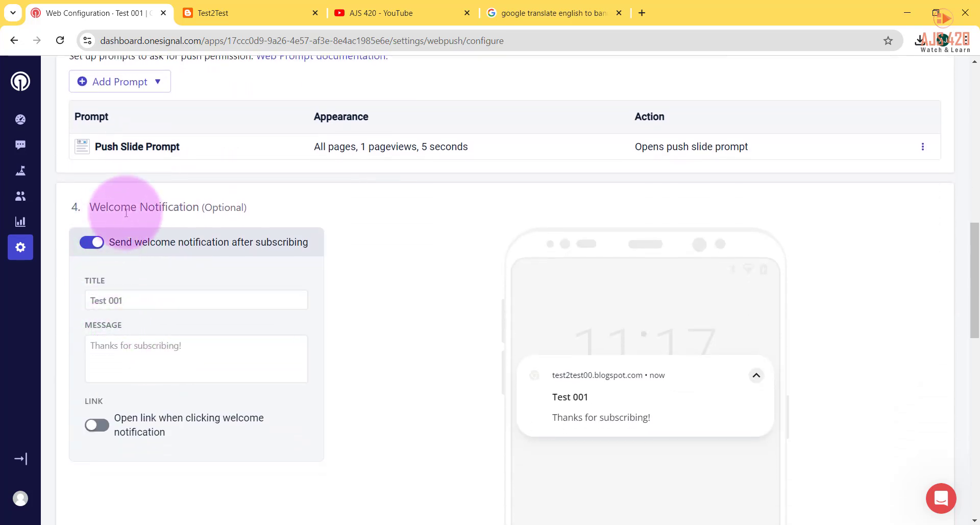
left_click(126, 210)
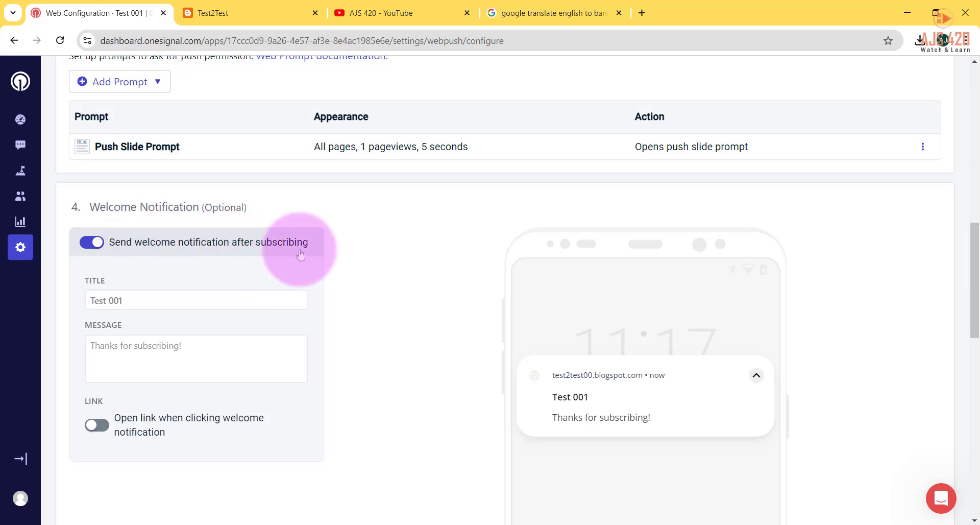
left_click_drag(241, 243, 302, 243)
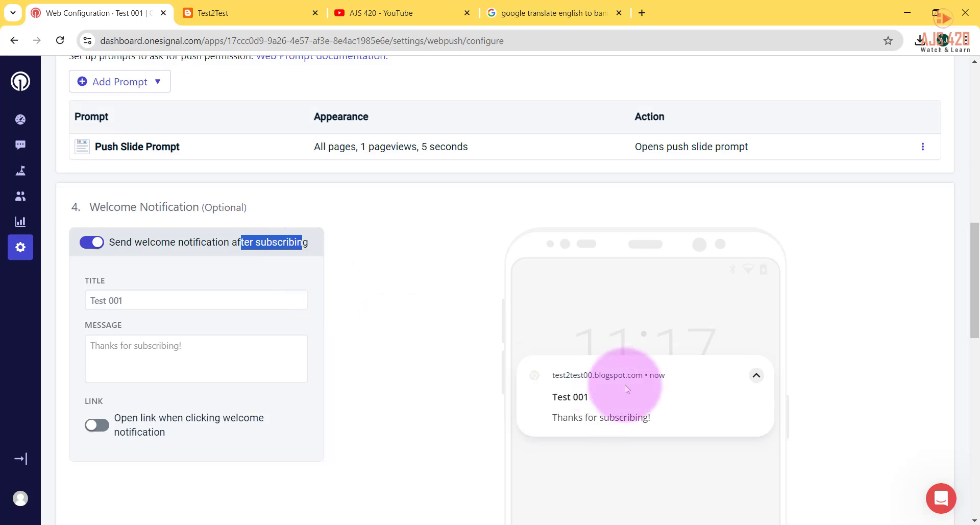
left_click_drag(149, 301, 44, 301)
left_click(109, 300)
left_click(201, 343)
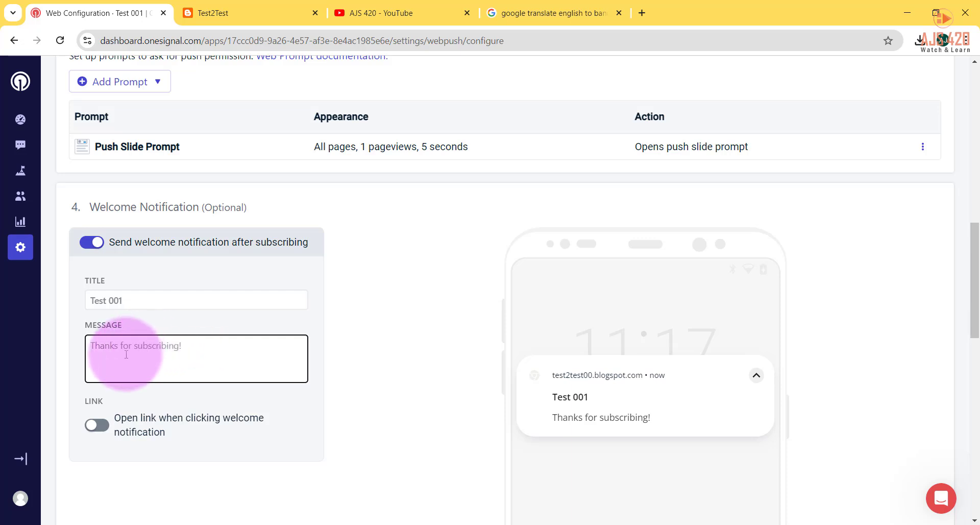
left_click(179, 355)
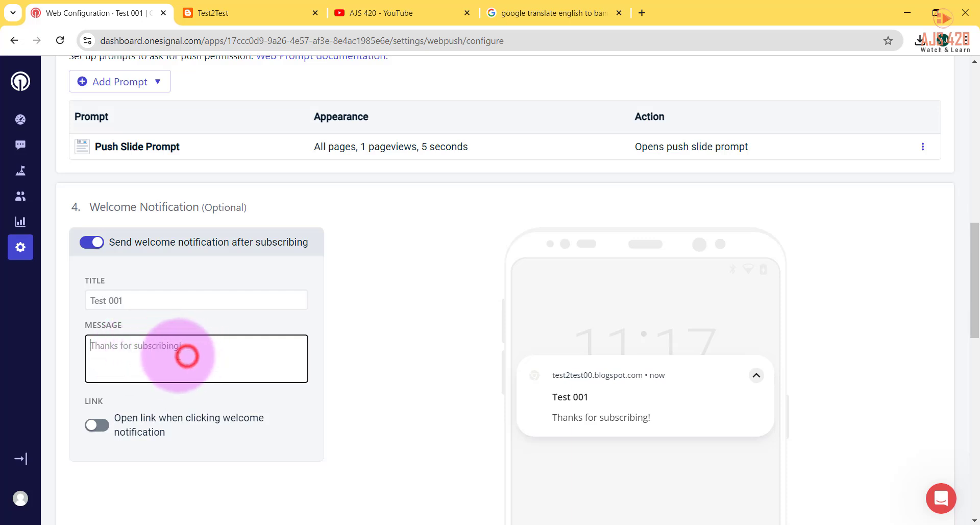
left_click(138, 347)
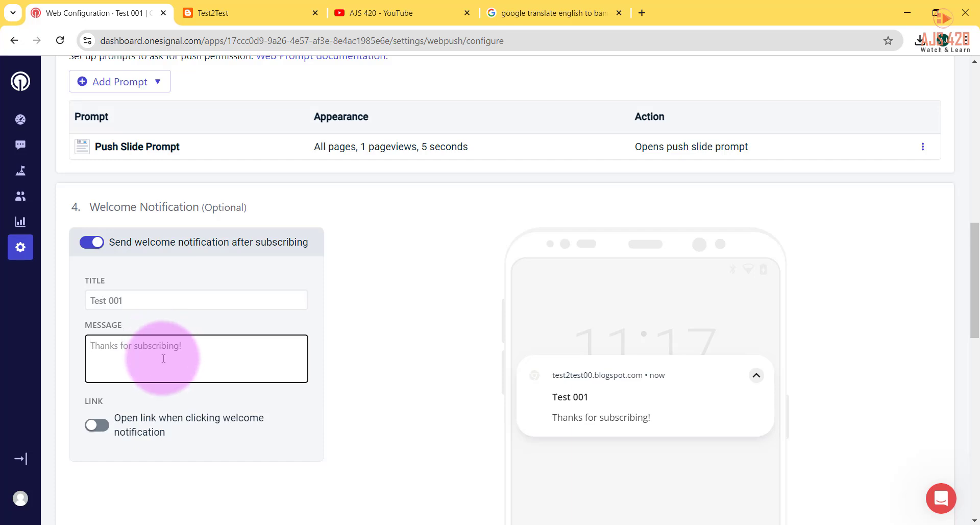
- Review the advanced push settings and save the web configuration
scroll(163, 359, "down", 10)
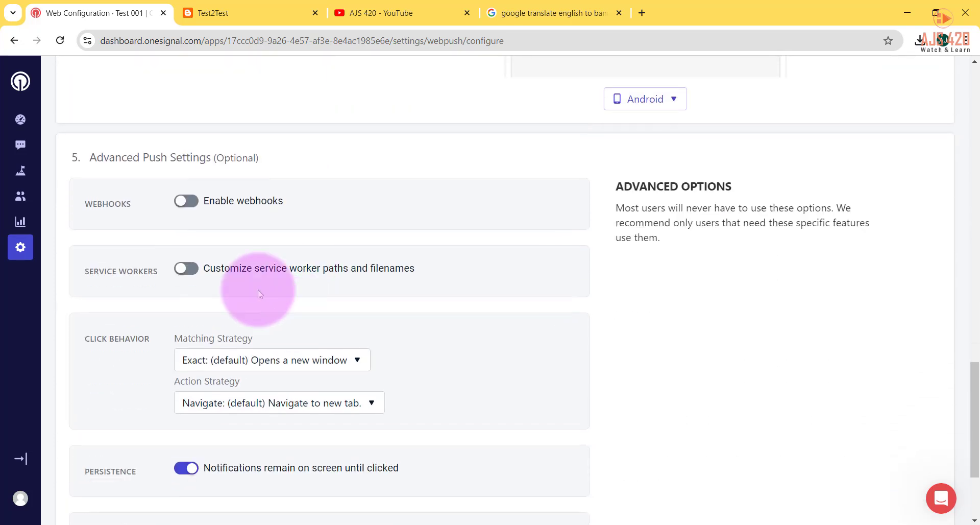
scroll(261, 310, "down", 3)
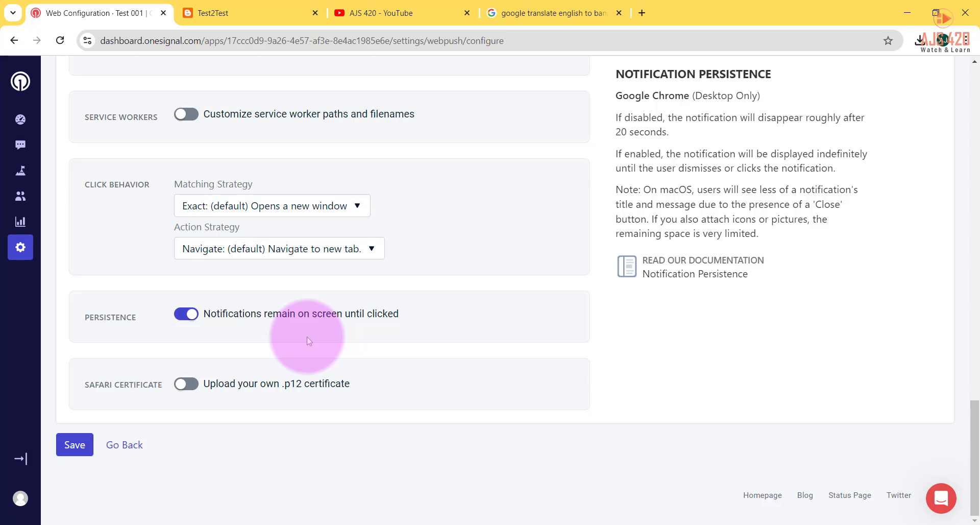
left_click(75, 445)
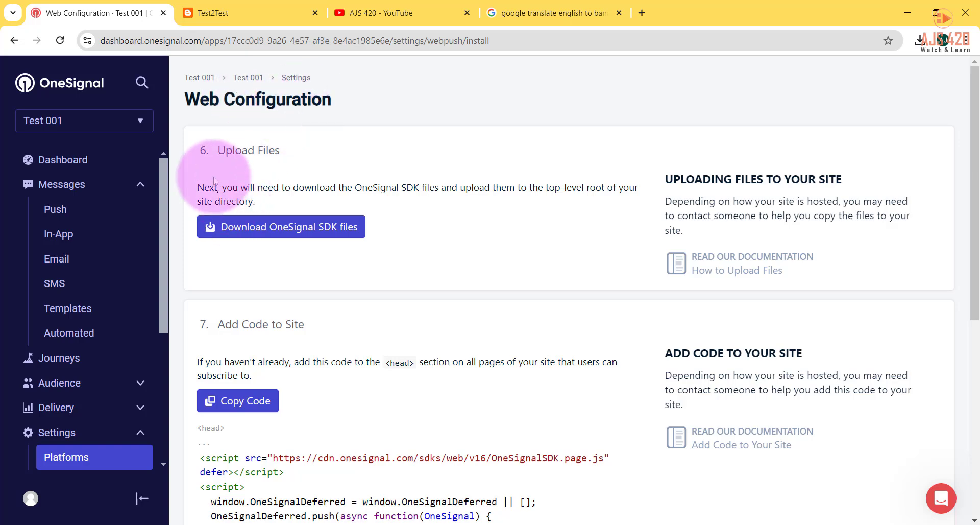
- Go over the file upload and site code instructions, and copy the OneSignal code with Copy Code
left_click_drag(219, 149, 262, 152)
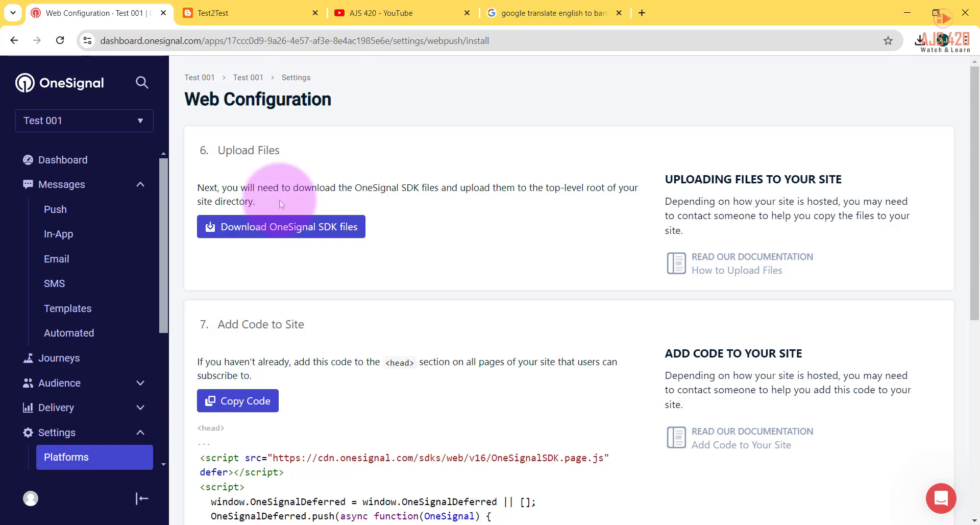
scroll(281, 199, "down", 3)
left_click_drag(309, 139, 217, 133)
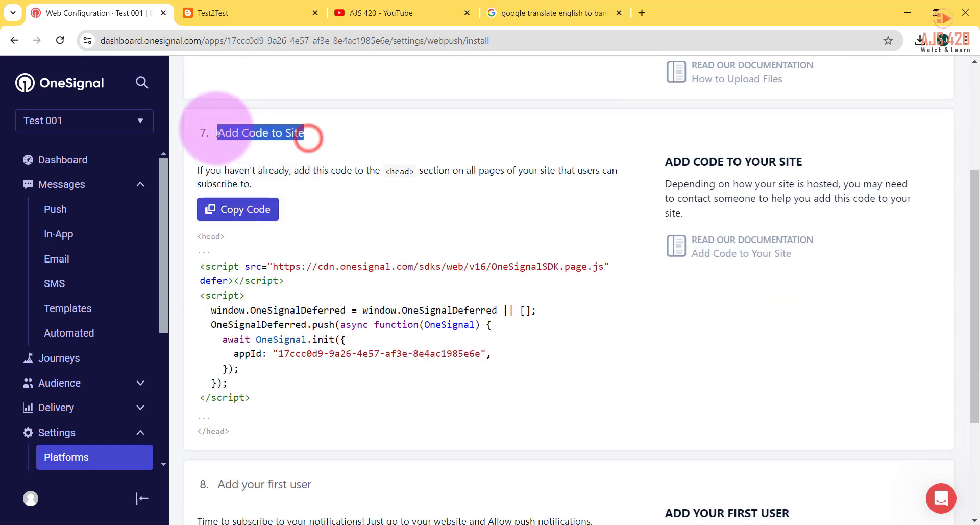
left_click(214, 133)
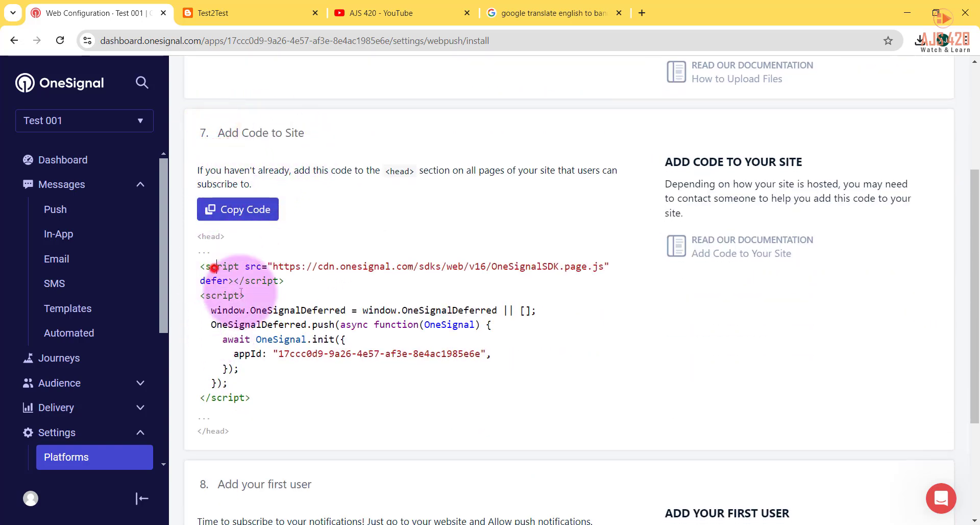
left_click_drag(214, 266, 285, 358)
left_click(284, 310)
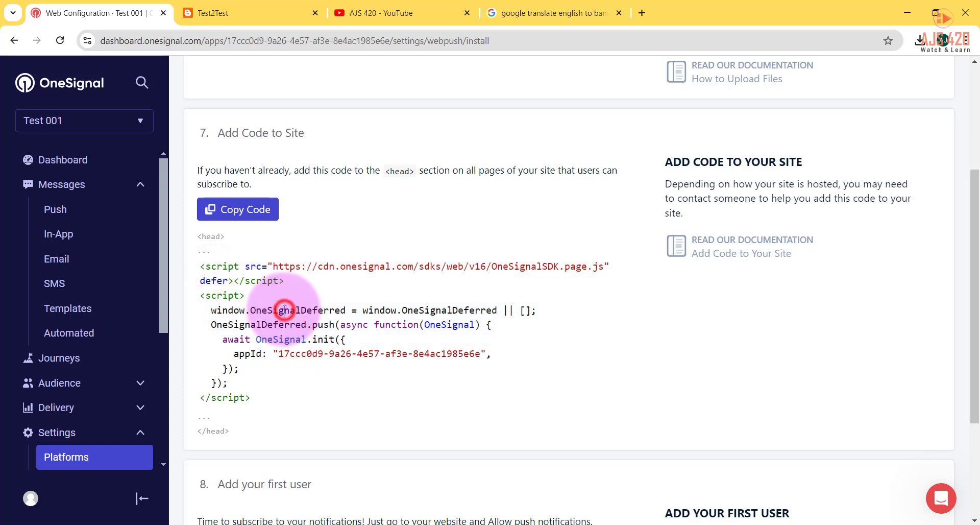
left_click(232, 210)
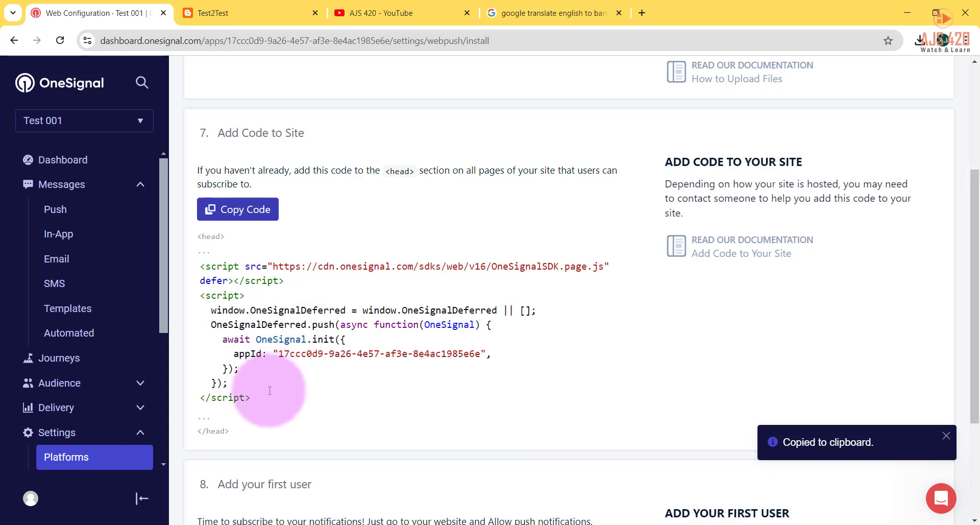
- Select the entire OneSignal script block in the code listing, from the first script tag to the last, and copy it
left_click_drag(262, 393, 192, 275)
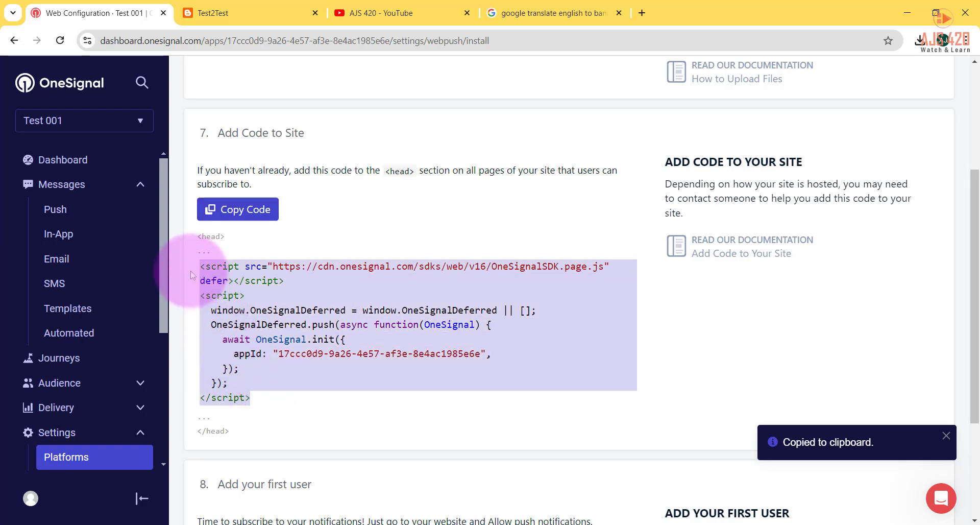
right_click(199, 275)
left_click(251, 266)
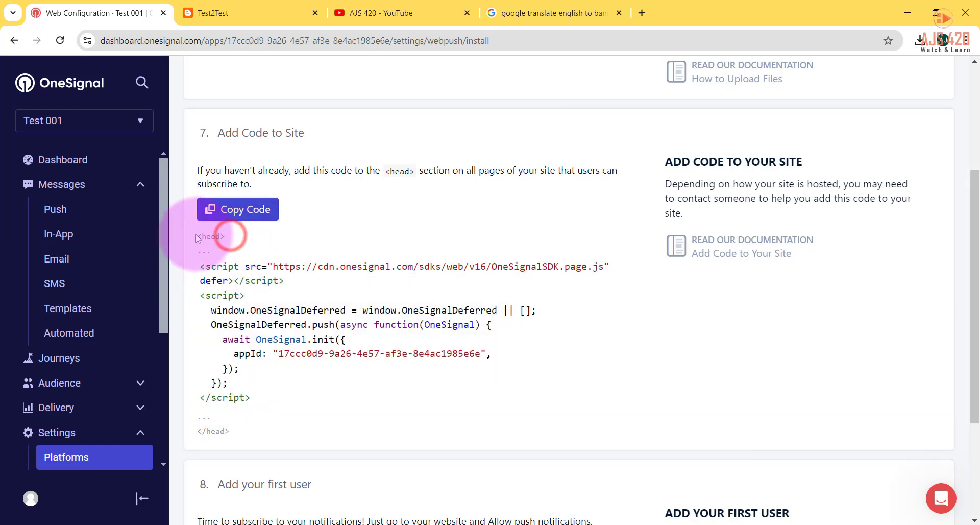
left_click_drag(260, 395, 197, 261)
right_click(211, 265)
left_click(242, 280)
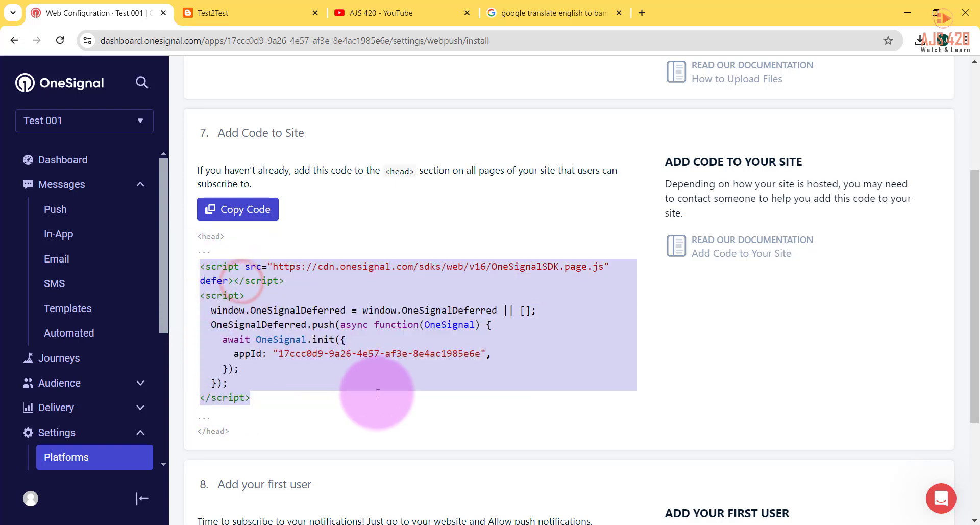
- Switch to the Blogger window and open the Test2Test theme's HTML for editing
left_click(448, 524)
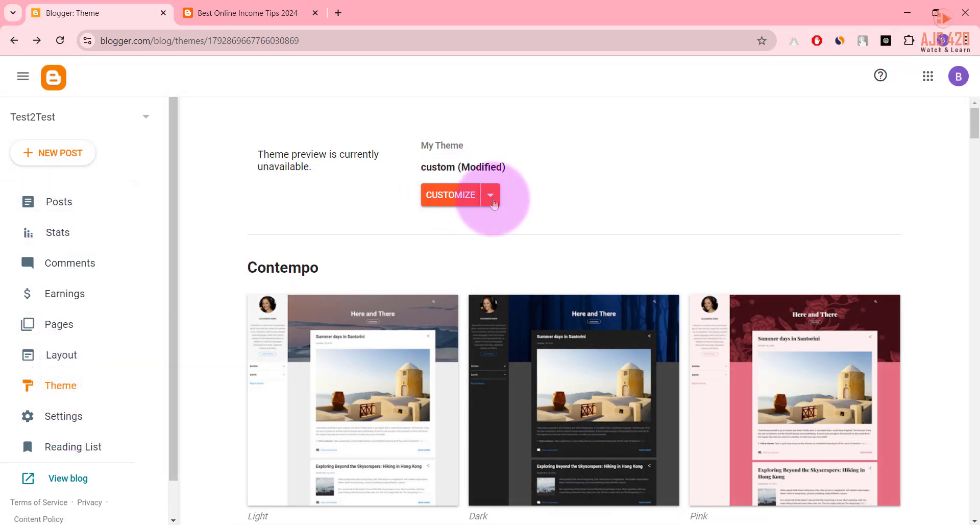
left_click(492, 200)
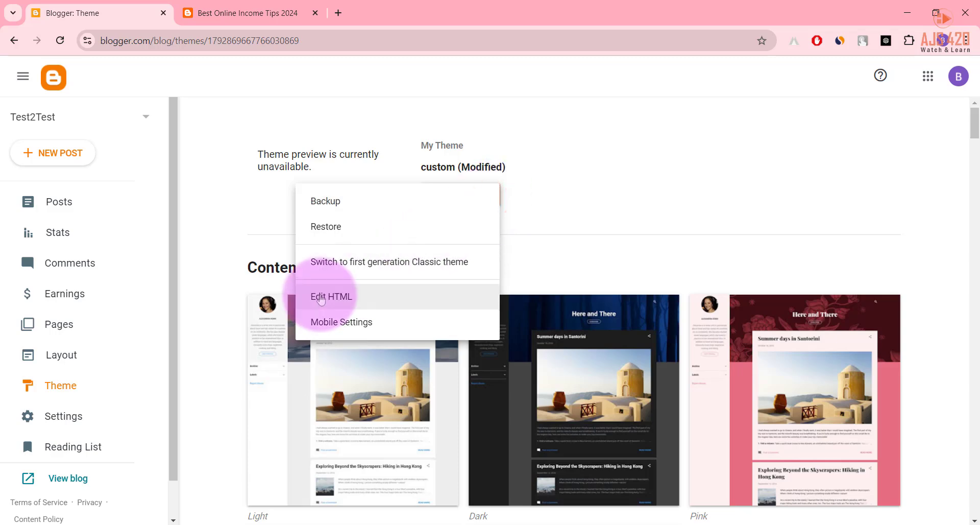
left_click(320, 297)
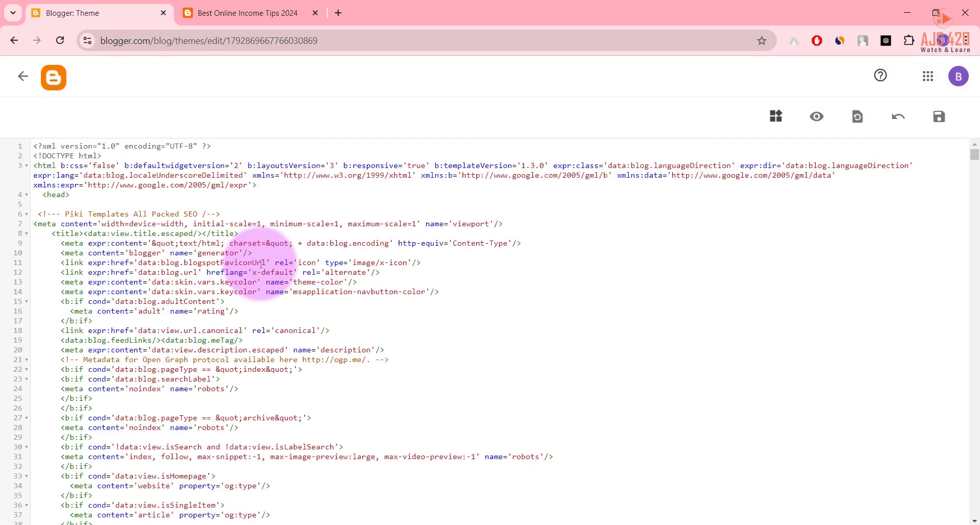
- Insert the copied OneSignal script on a new line directly below the opening head tag
left_click(80, 196)
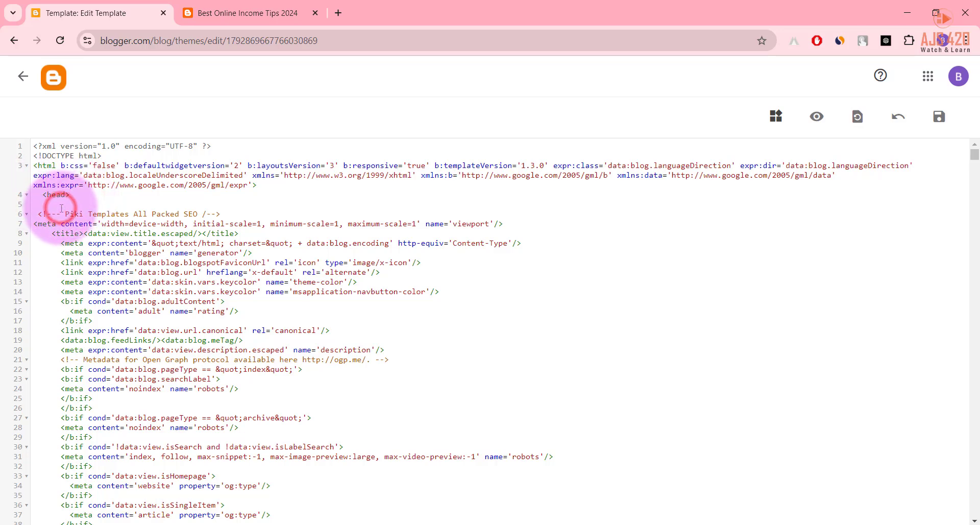
key("Return")
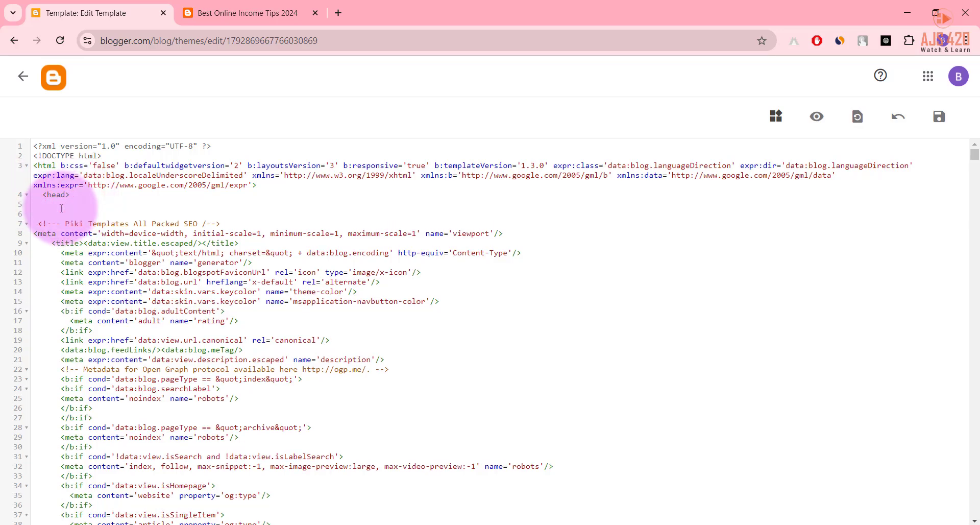
left_click(61, 207)
key("ctrl+v")
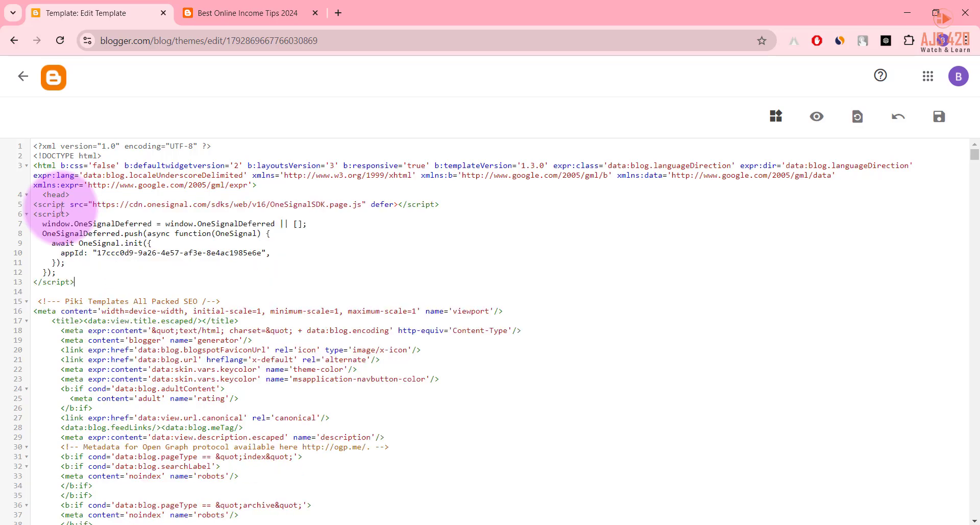
- Check the inserted OneSignal script block and save the theme's HTML
left_click_drag(74, 282, 30, 205)
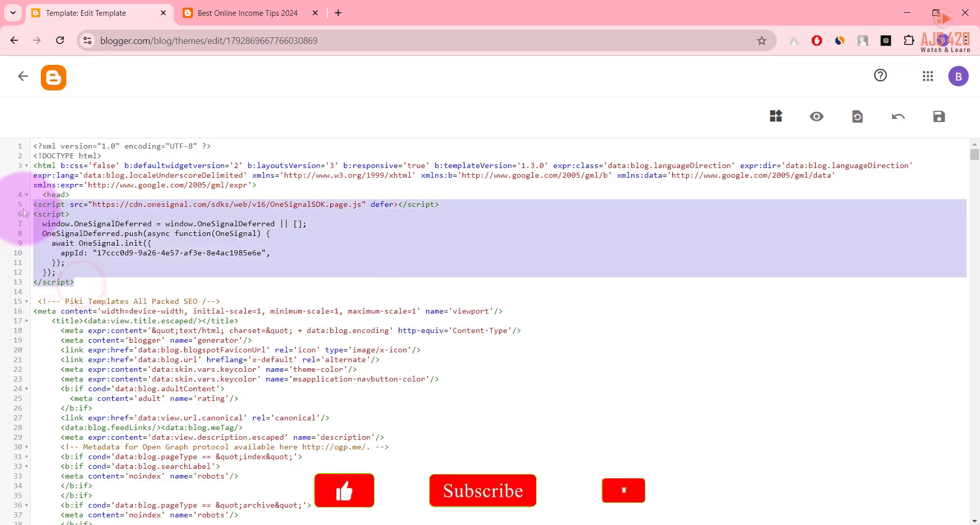
left_click(938, 117)
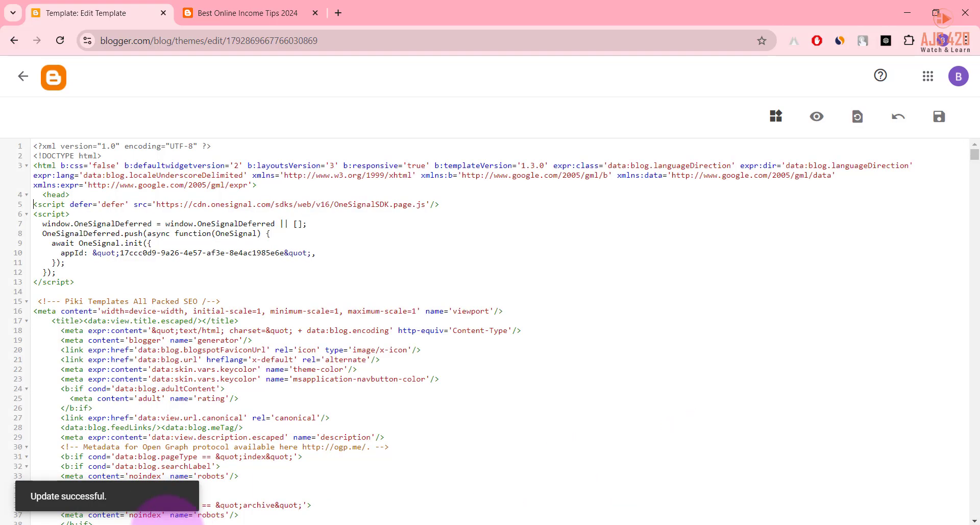
left_click(98, 494)
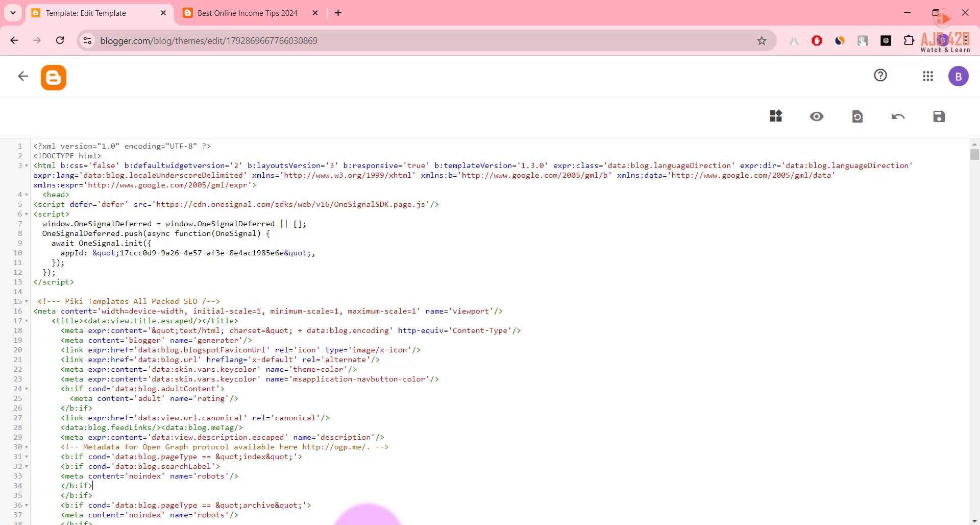
- Switch back to the OneSignal site code page and finish the web push setup
left_click(368, 524)
left_click(319, 470)
scroll(325, 409, "down", 4)
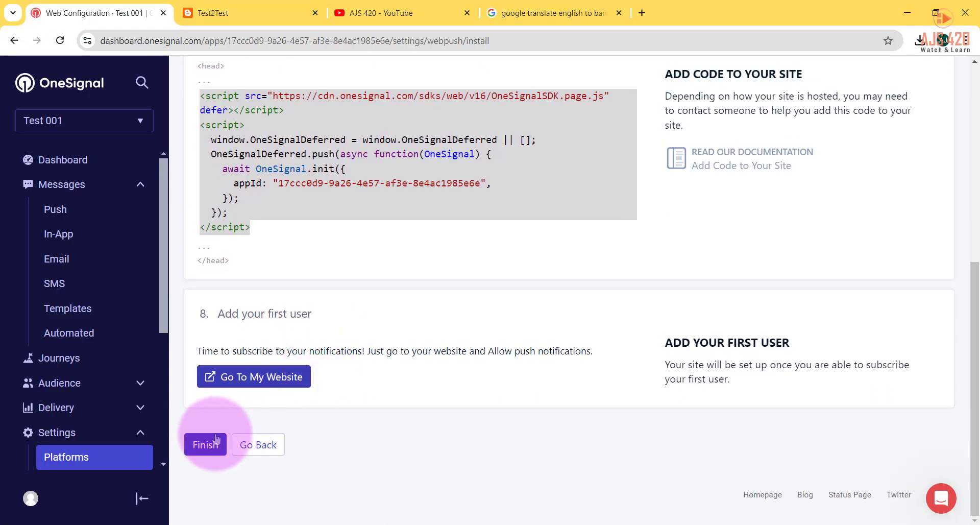
left_click(205, 445)
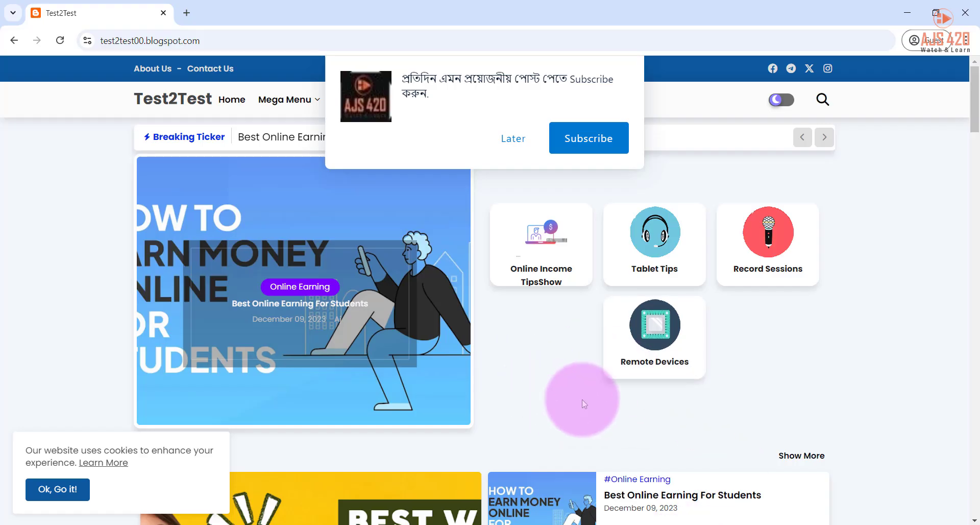
- Examine the subscription prompt's message and its Later and Subscribe options on the Test2Test blog
scroll(579, 398, "down", 5)
scroll(561, 402, "up", 5)
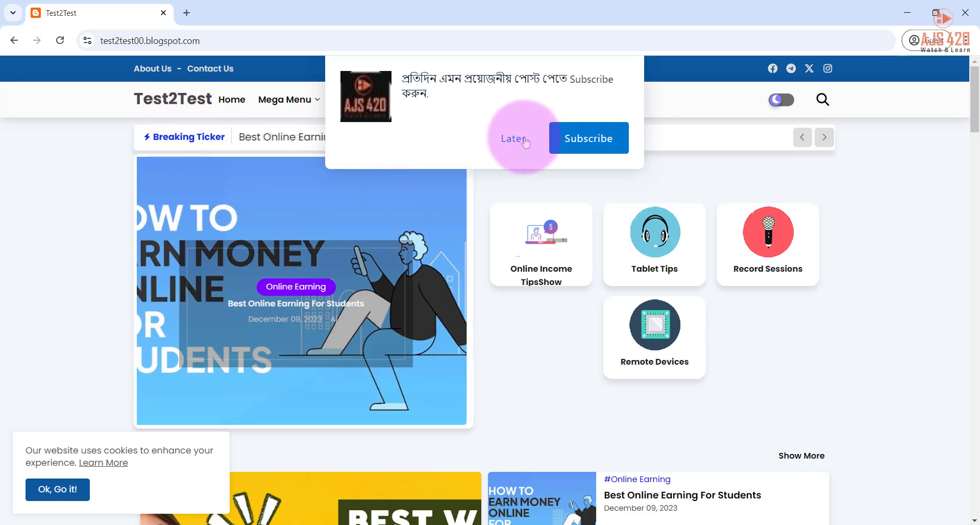
left_click(450, 73)
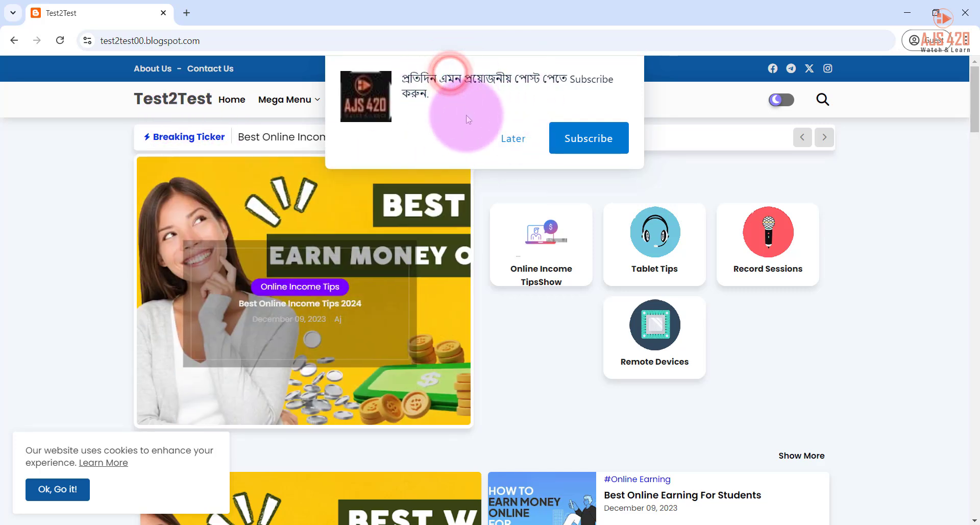
scroll(520, 207, "down", 5)
scroll(561, 168, "up", 1)
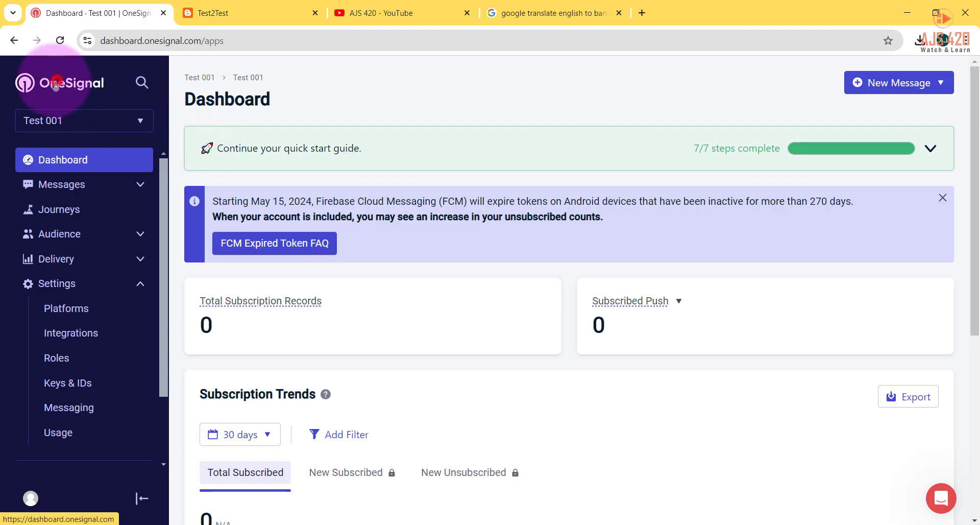
- Open the Test 001 app from the list of all OneSignal apps and look over its subscription figures
left_click(55, 84)
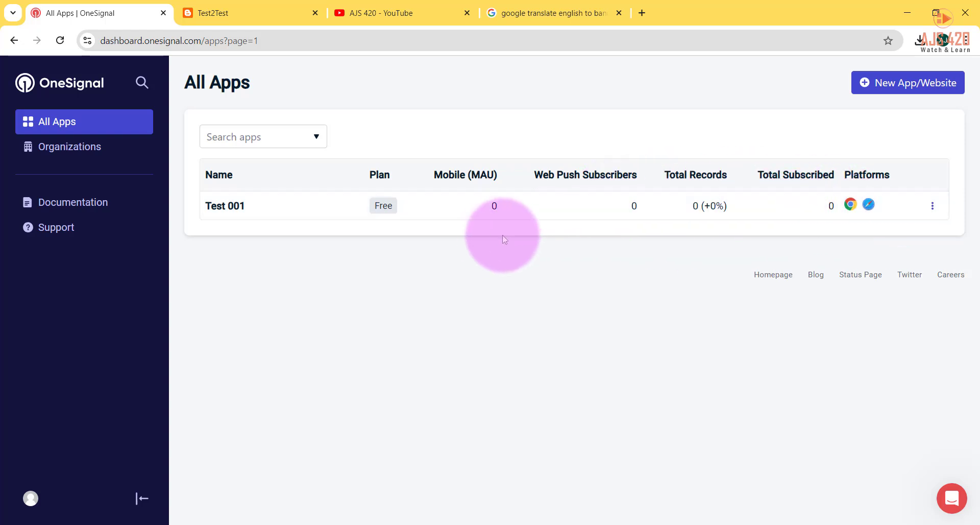
left_click(217, 210)
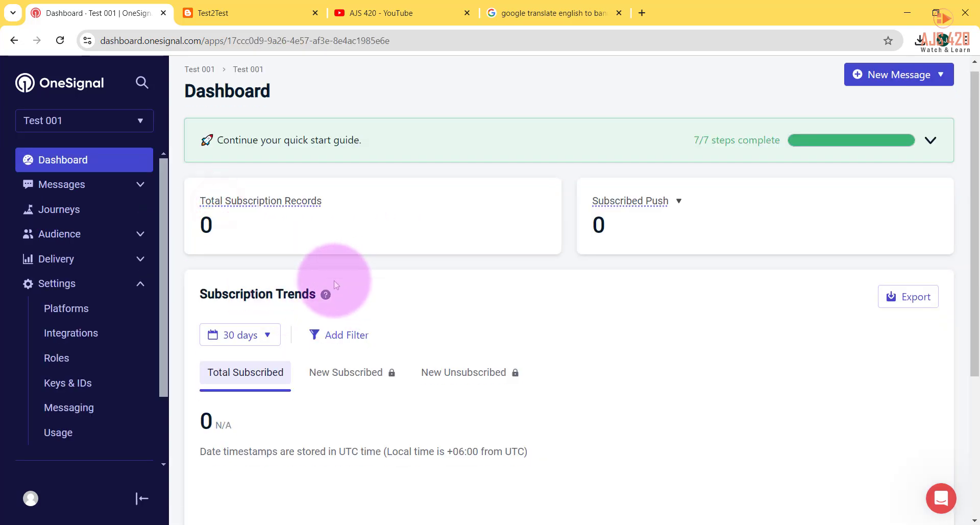
scroll(306, 230, "down", 1)
left_click_drag(350, 234, 201, 232)
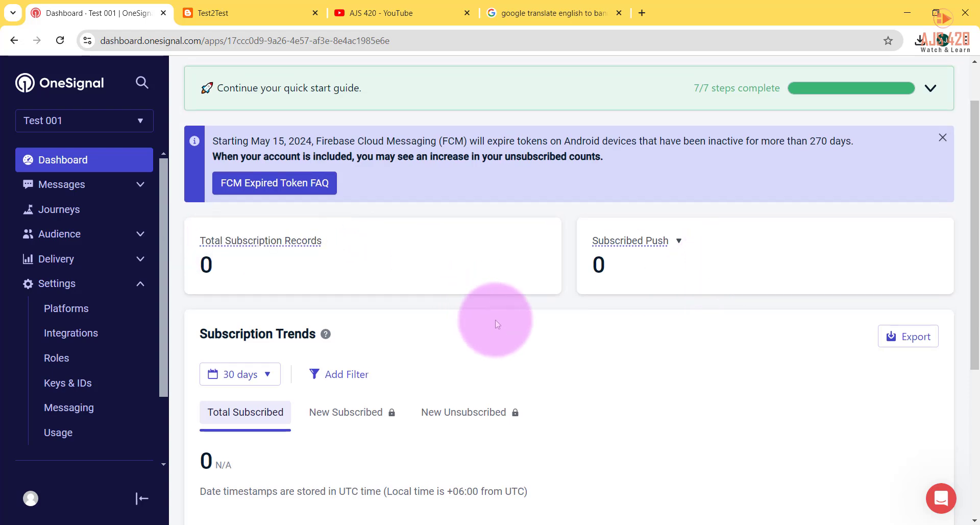
scroll(495, 319, "up", 1)
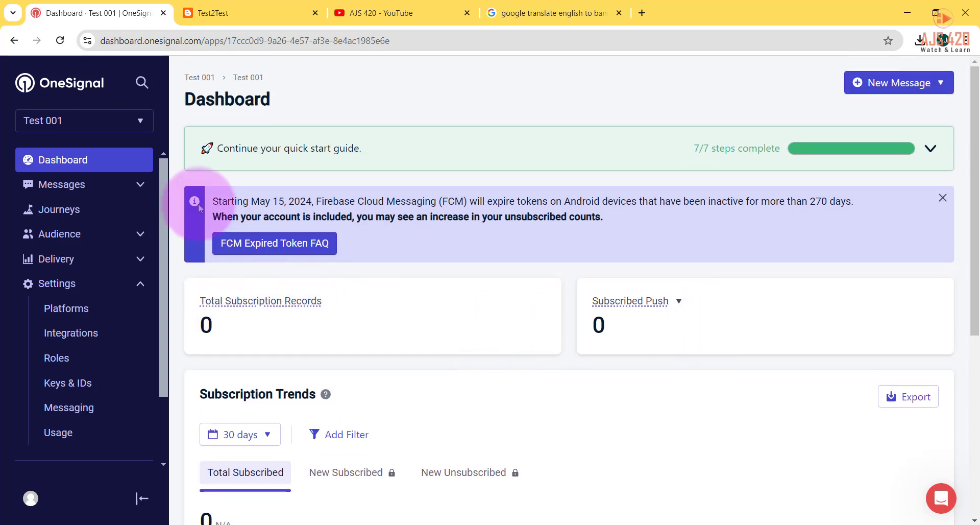
- Look through the message types and start a new push notification for Test 001
left_click(100, 188)
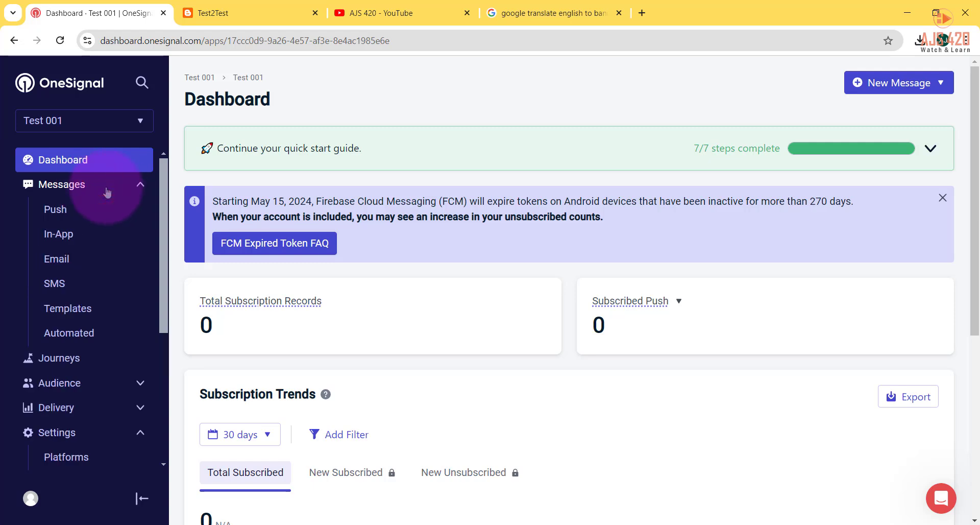
left_click(106, 189)
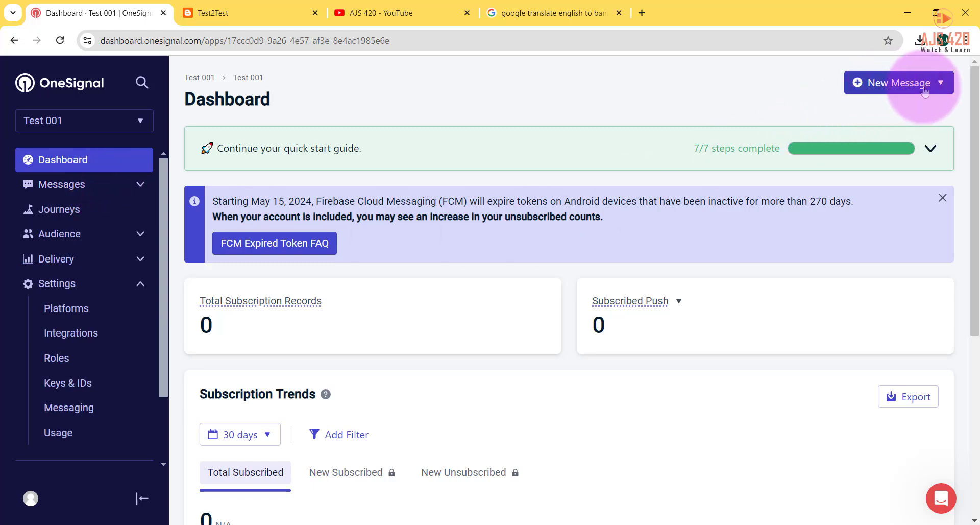
left_click(887, 85)
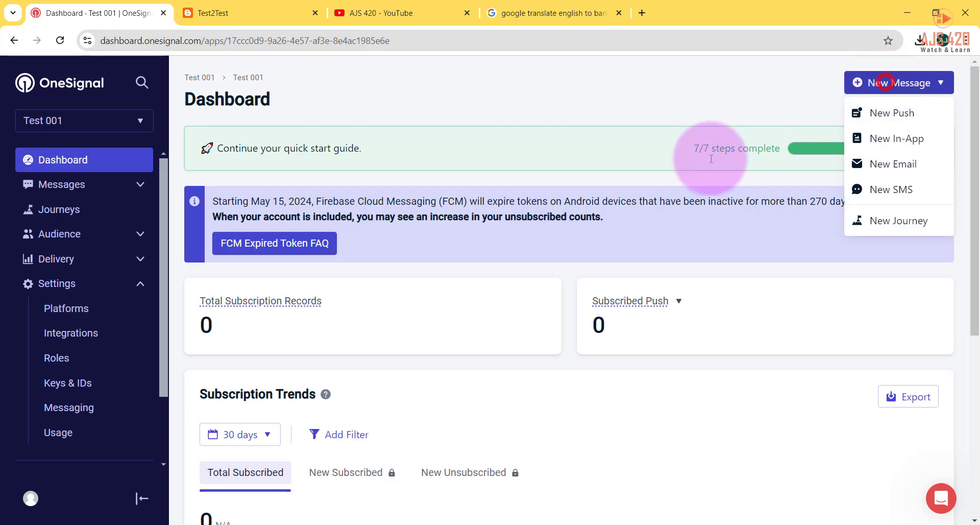
left_click(889, 115)
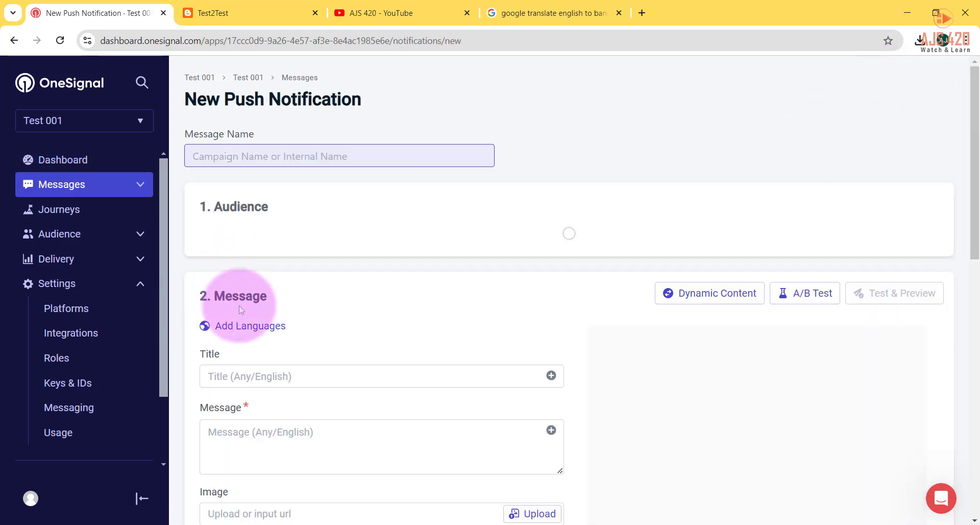
- Copy the blog post title "Best Online Income Tips 2024" and enter it as the push notification's message name
triple_click(209, 134)
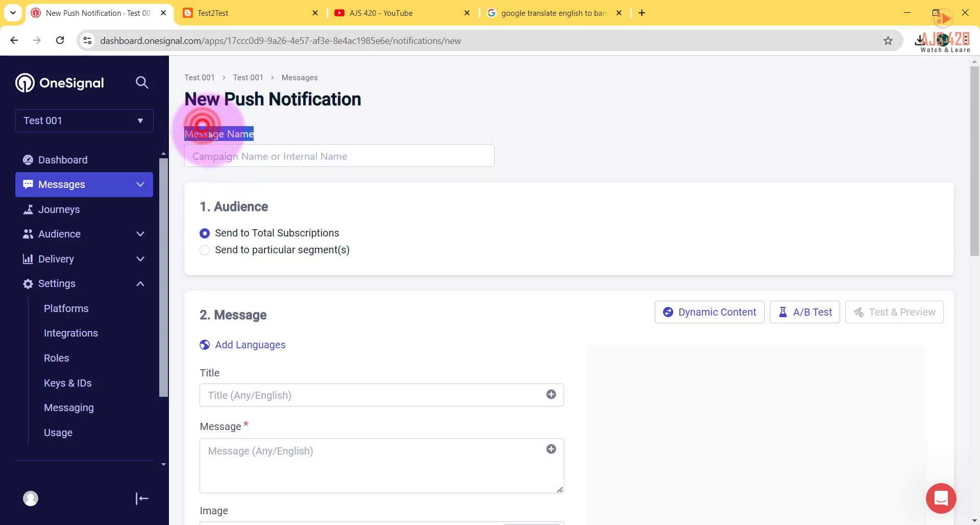
left_click(251, 134)
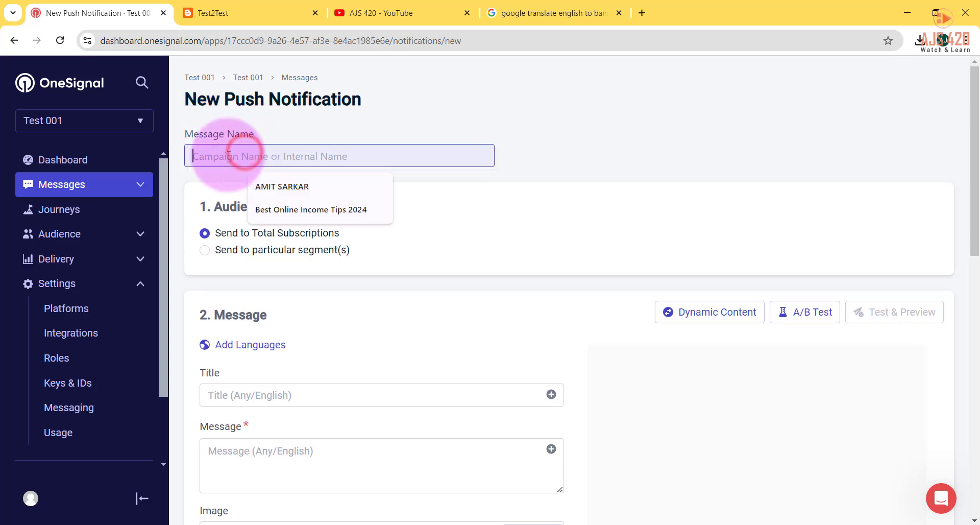
left_click(320, 125)
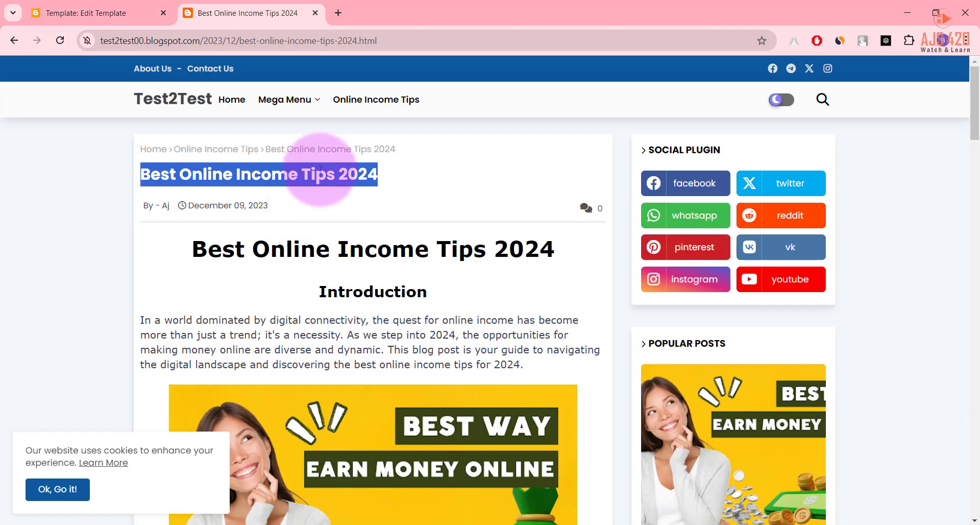
left_click(309, 166)
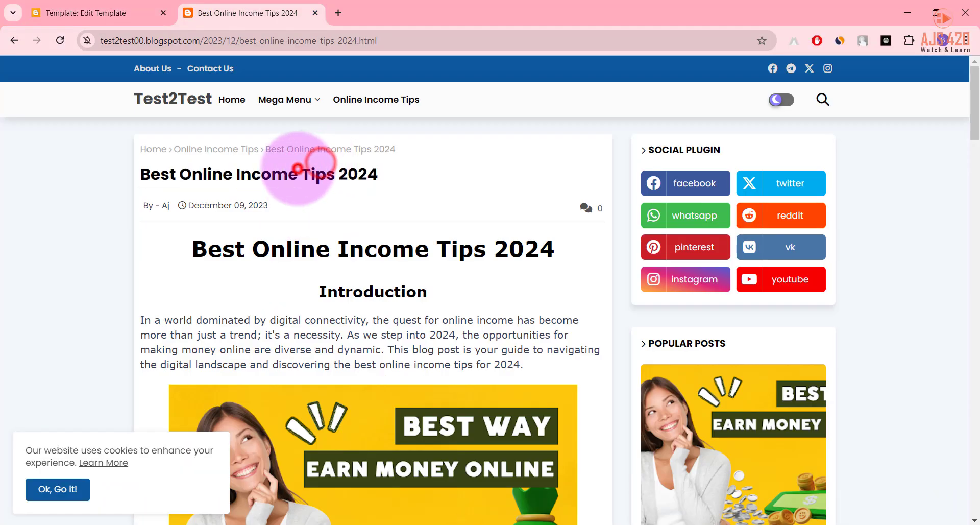
triple_click(298, 169)
right_click(320, 173)
left_click(327, 183)
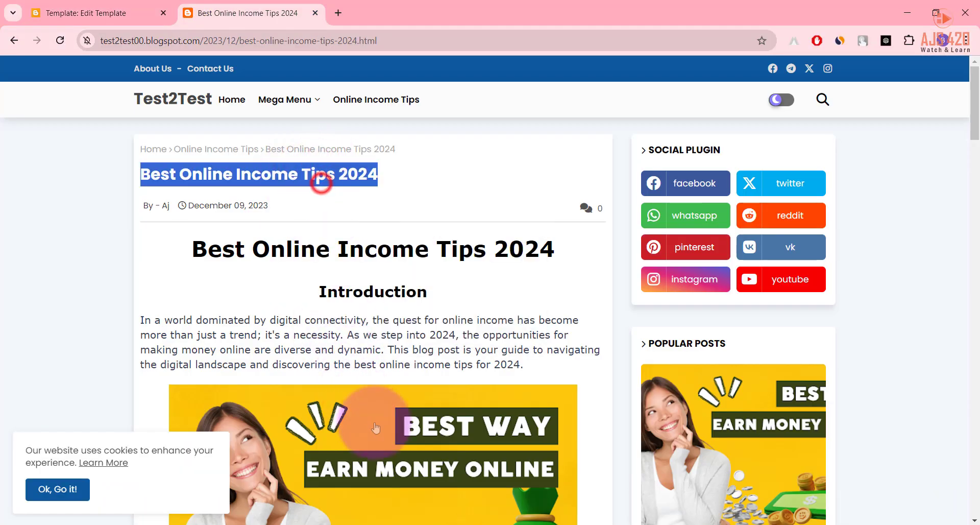
left_click(456, 524)
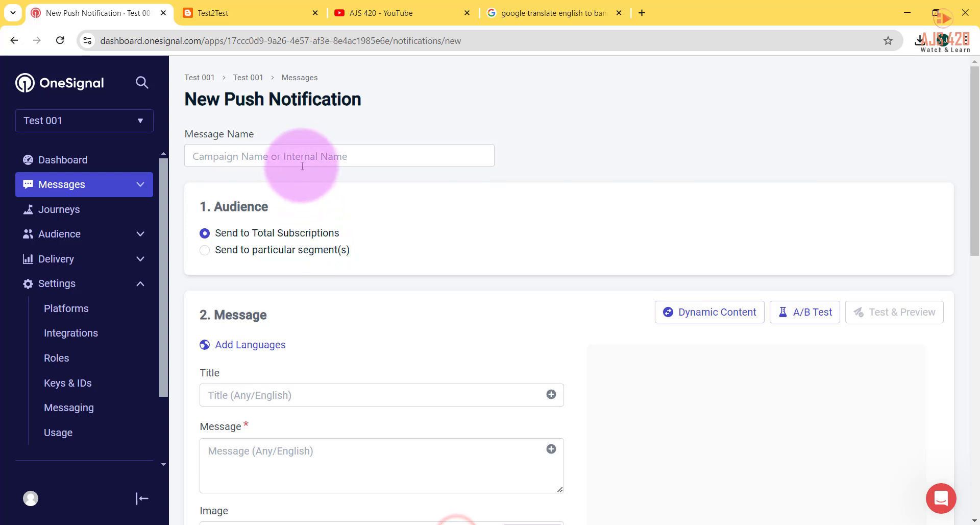
left_click(301, 157)
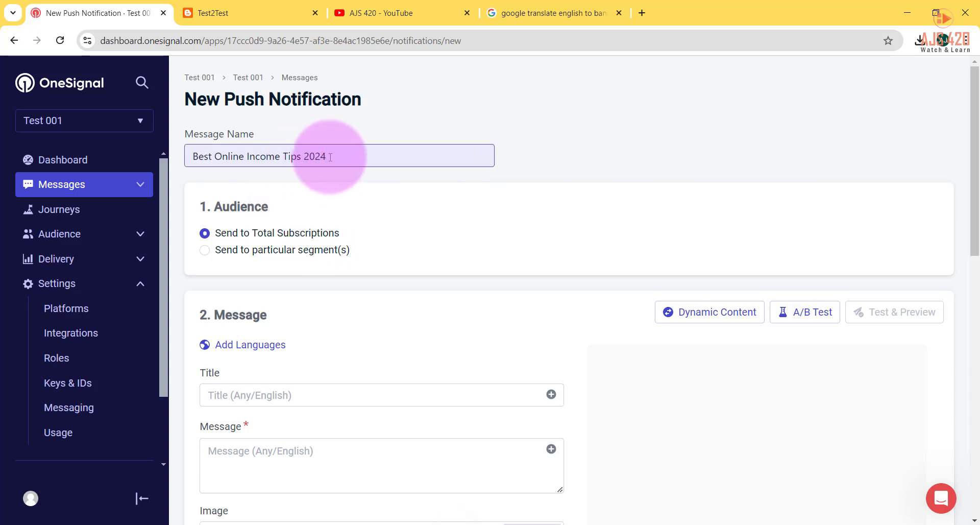
- Review the audience options and enter "Best Online Income Tips 2024" as the push notification's message text
scroll(265, 194, "down", 1)
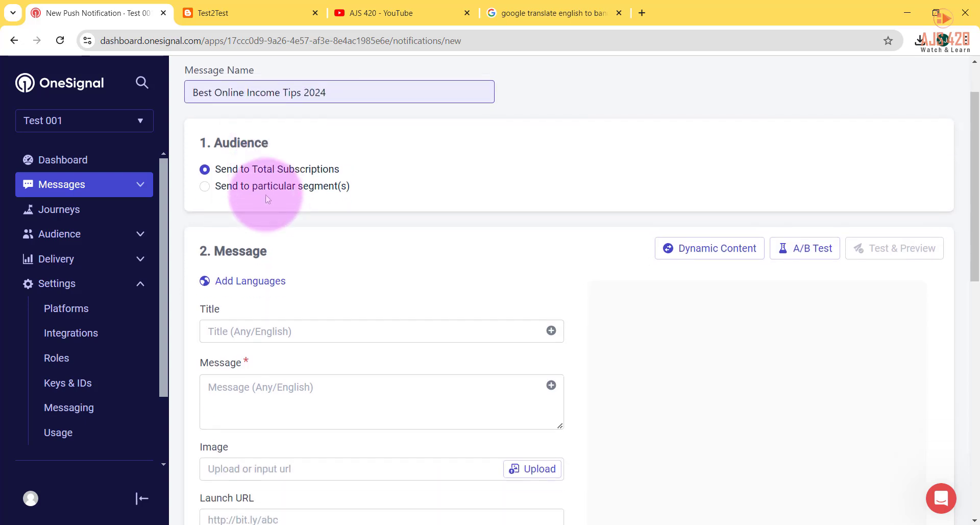
triple_click(229, 142)
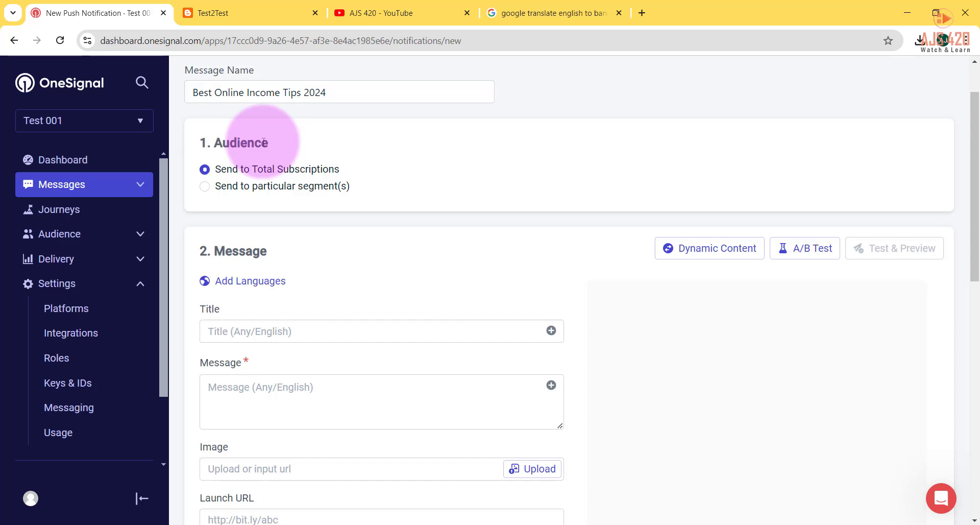
scroll(263, 141, "down", 1)
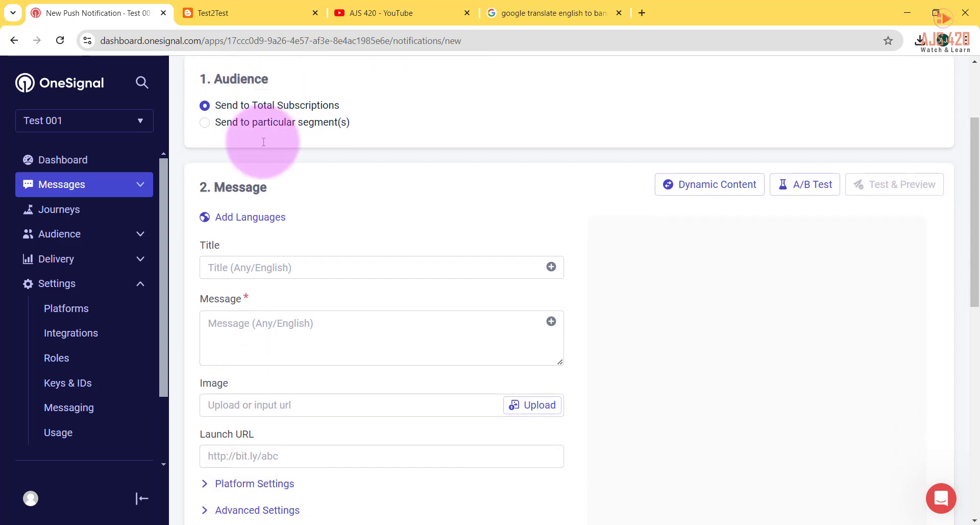
triple_click(233, 184)
left_click(234, 184)
left_click(225, 184)
scroll(273, 184, "down", 2)
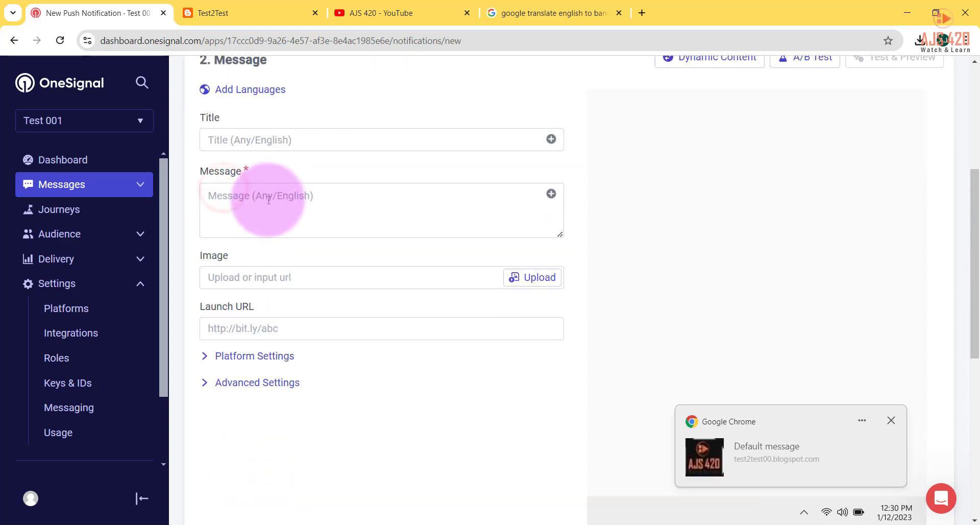
left_click(287, 145)
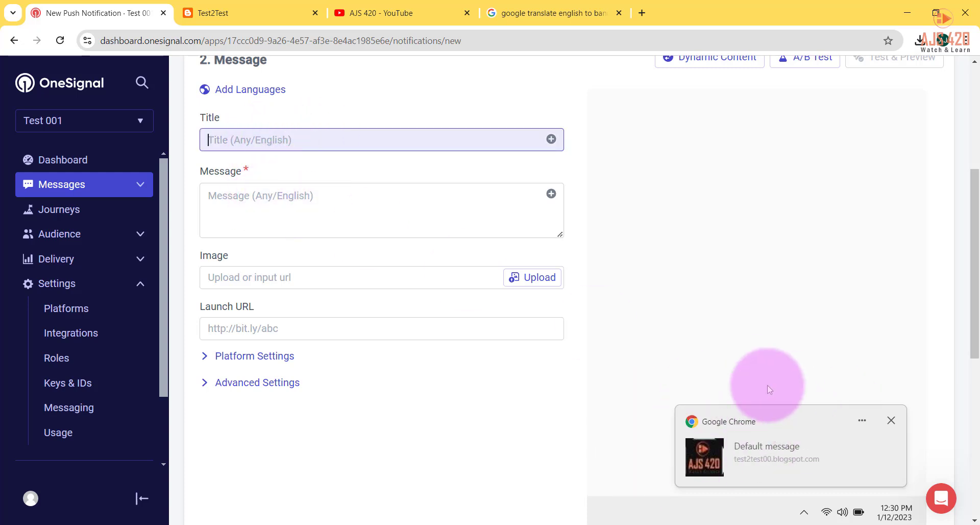
left_click(309, 196)
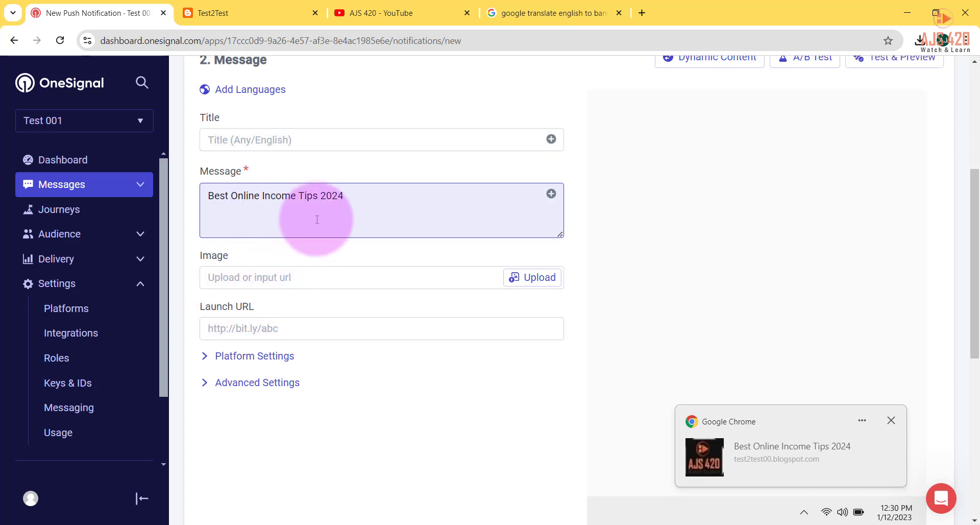
- Copy the image address of the blog post's "Best Way Earn Money Online" picture and enter it as the push notification's image
left_click_drag(357, 197, 206, 190)
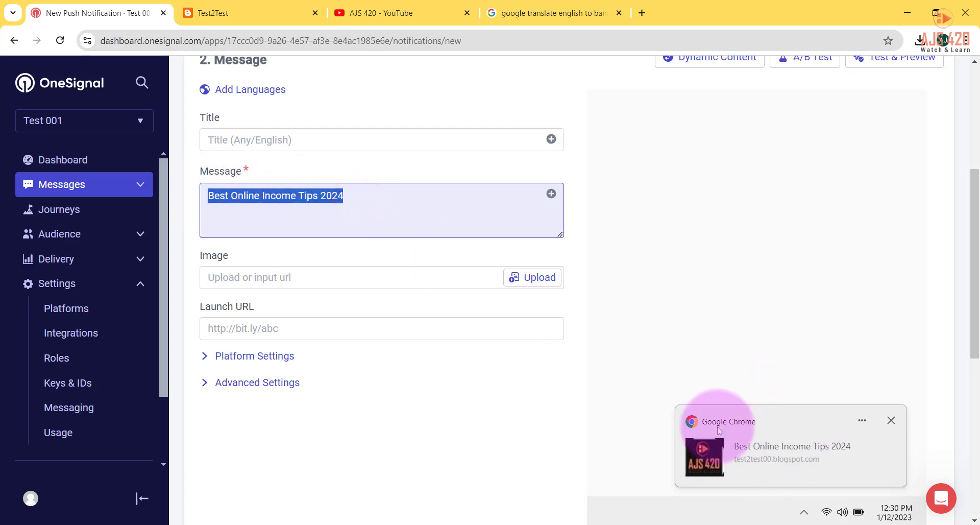
left_click(335, 278)
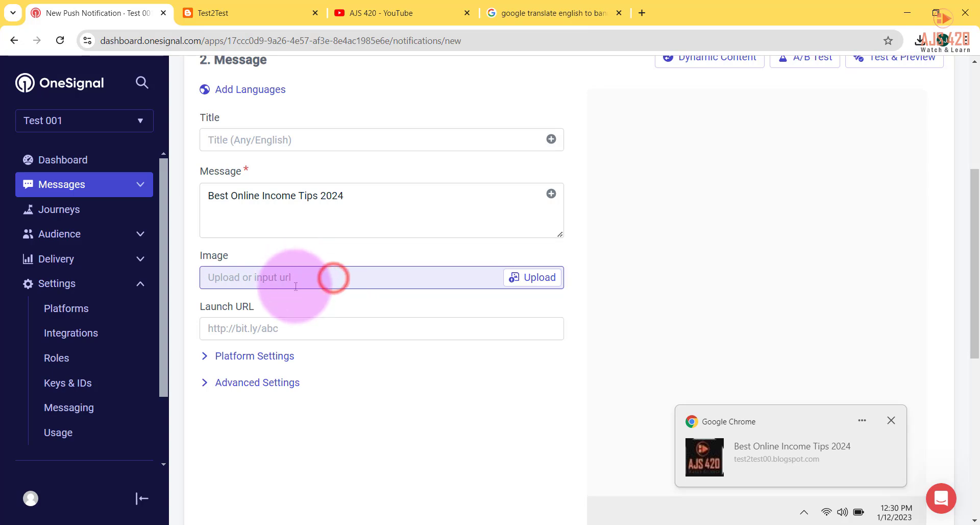
left_click(461, 524)
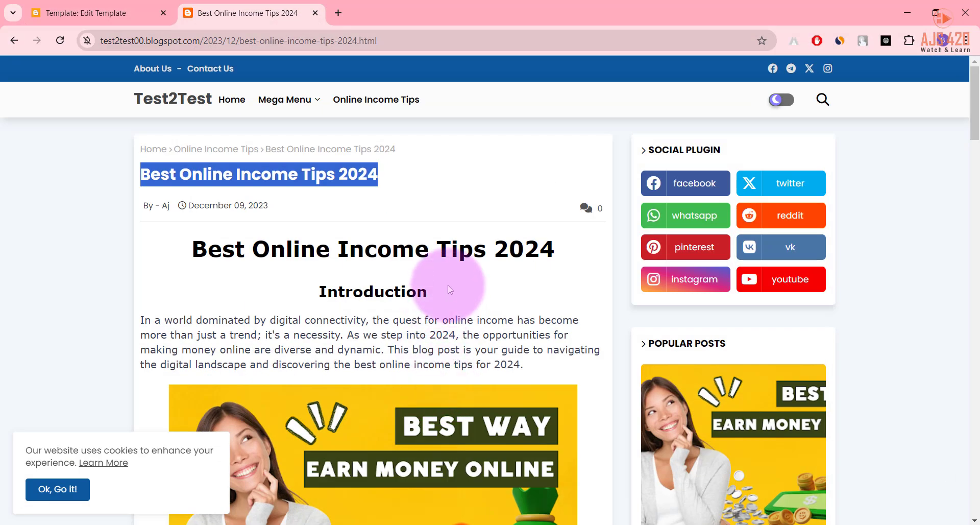
scroll(450, 301, "down", 3)
right_click(426, 233)
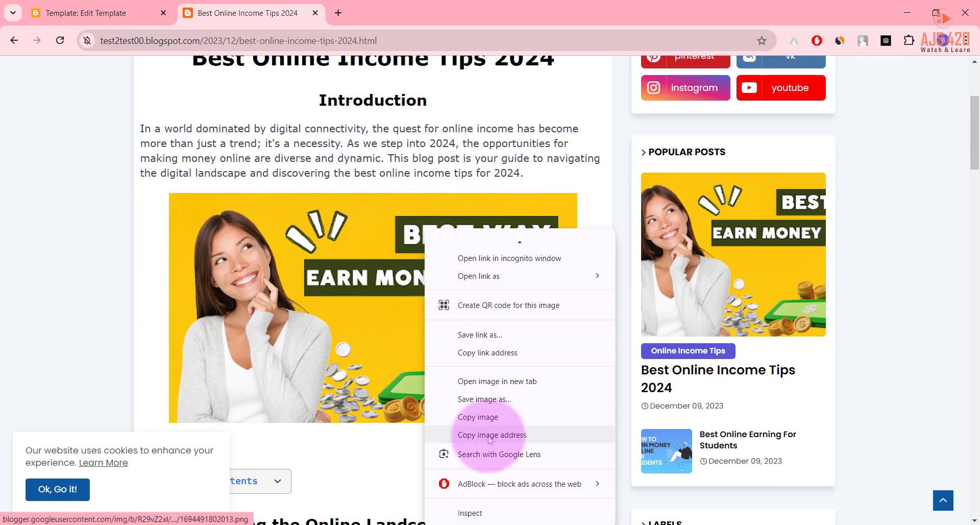
left_click(502, 435)
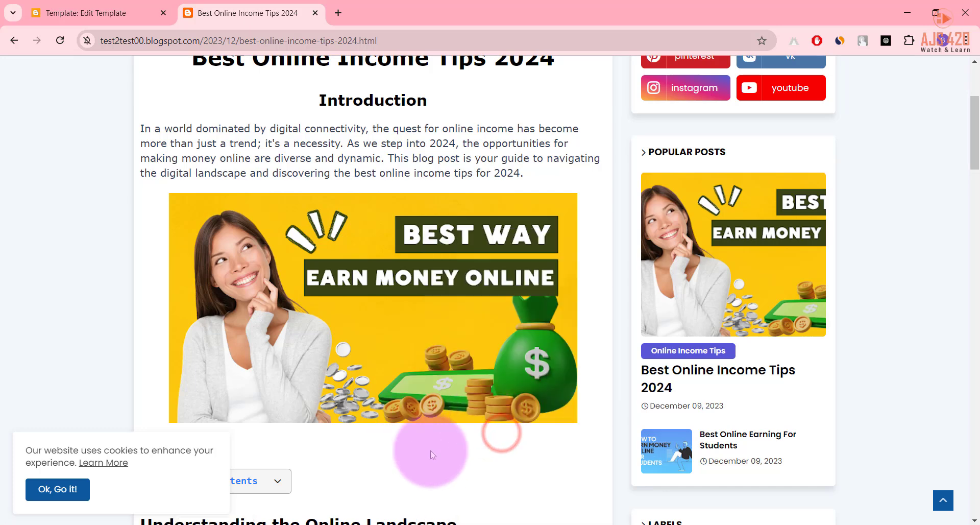
left_click(461, 524)
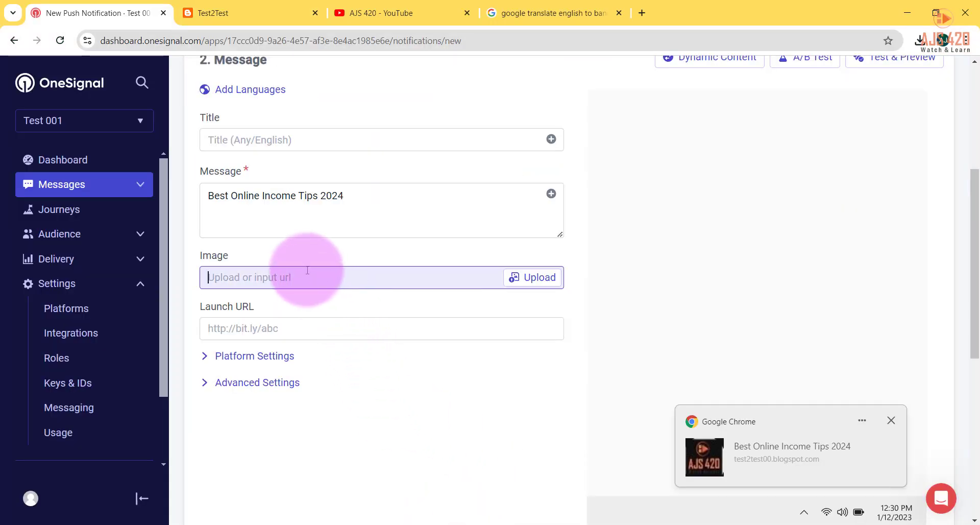
key("ctrl+v")
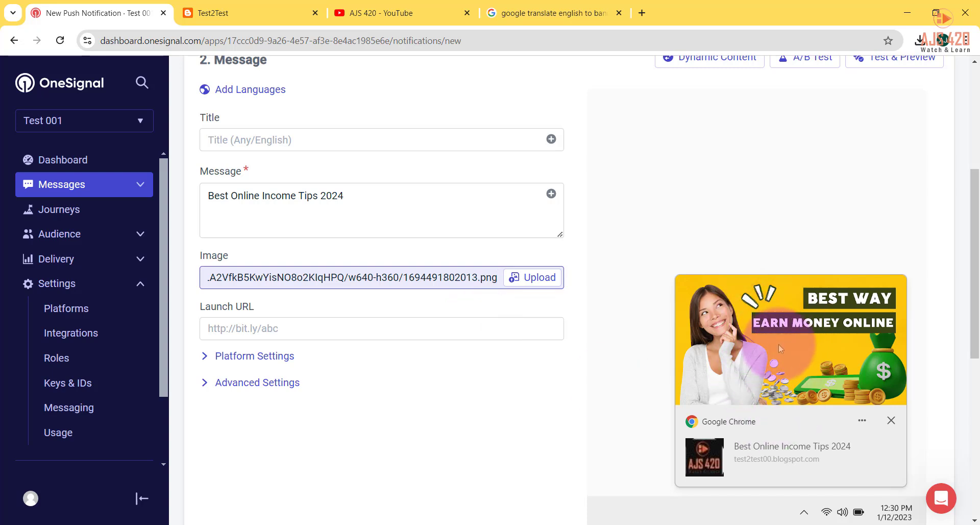
double_click(790, 444)
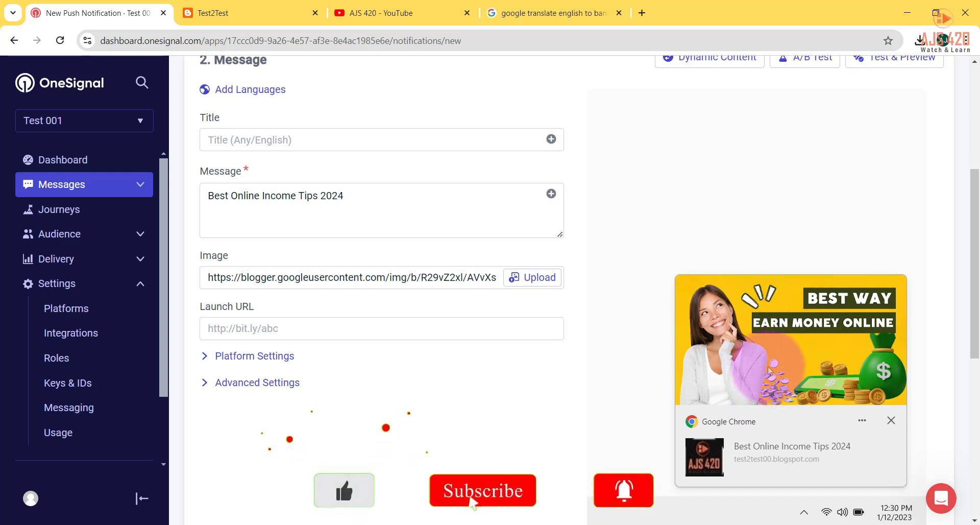
- Review the push notification's audience, message and immediate delivery schedule, and send it to the Total Subscriptions segment
scroll(306, 339, "down", 8)
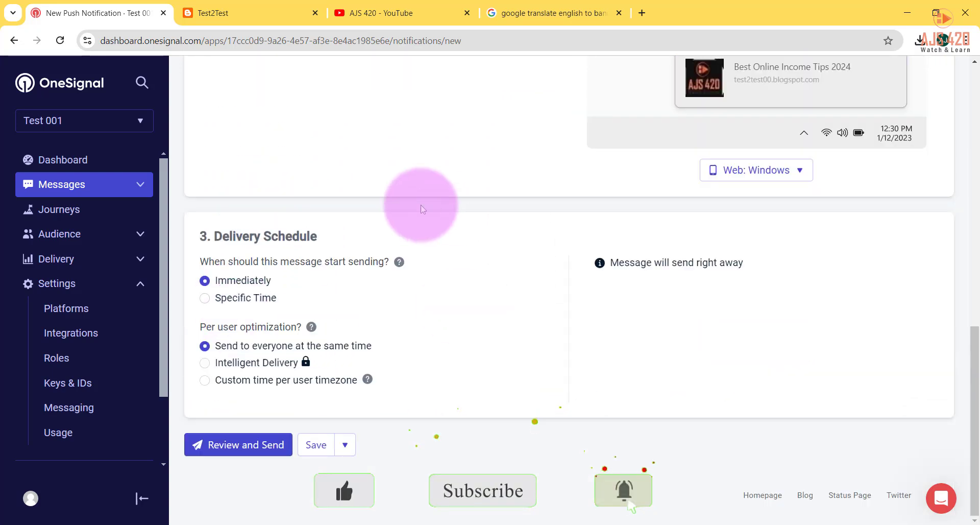
left_click(240, 445)
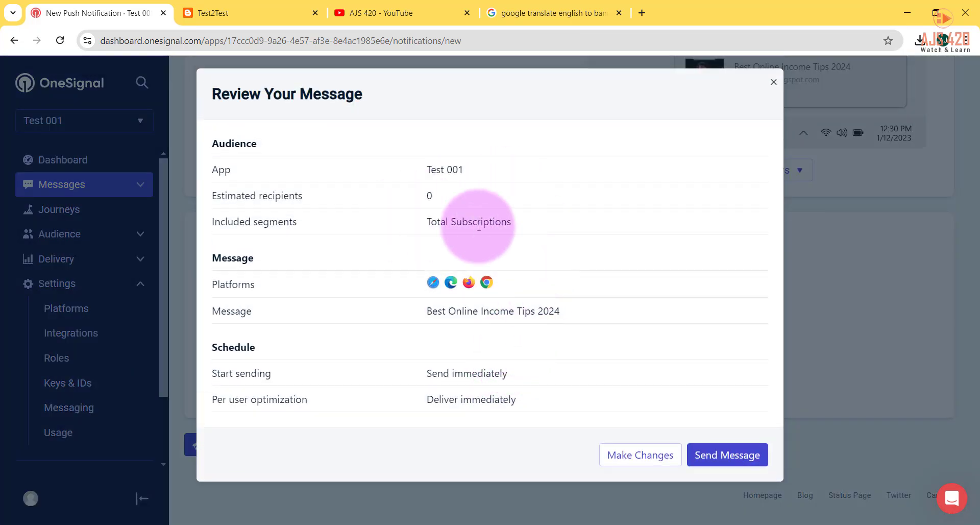
left_click_drag(472, 222, 452, 185)
left_click(455, 184)
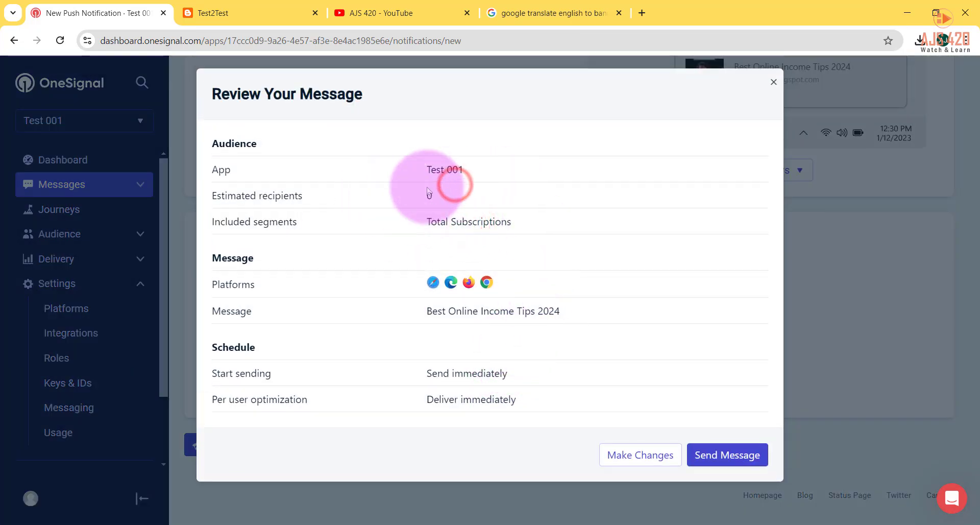
left_click(719, 454)
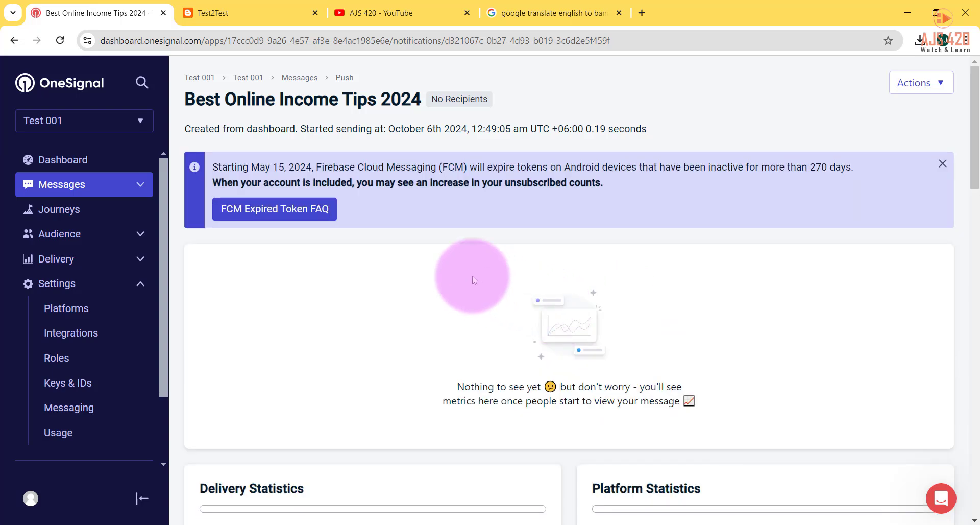
- Examine the status and sent figures in the Sent Messages list and return to the Test 001 dashboard
left_click(86, 260)
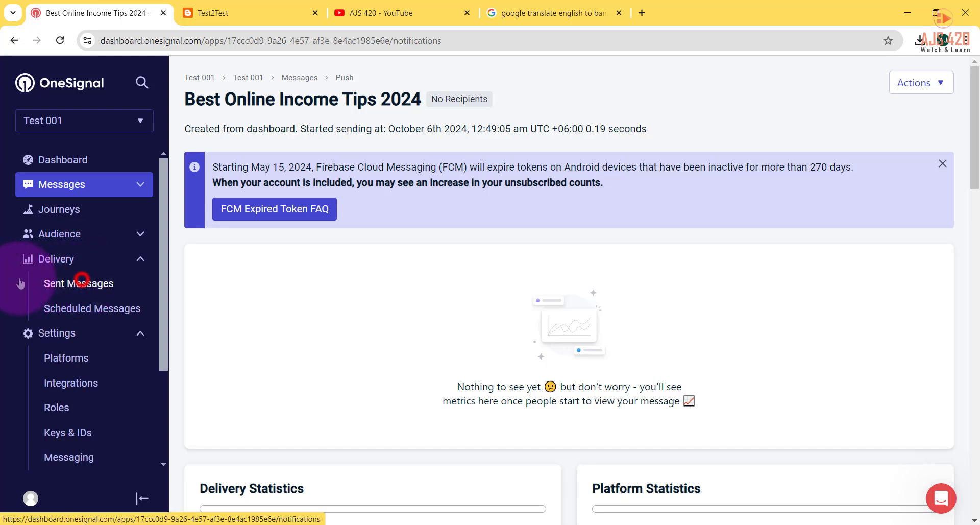
left_click(82, 281)
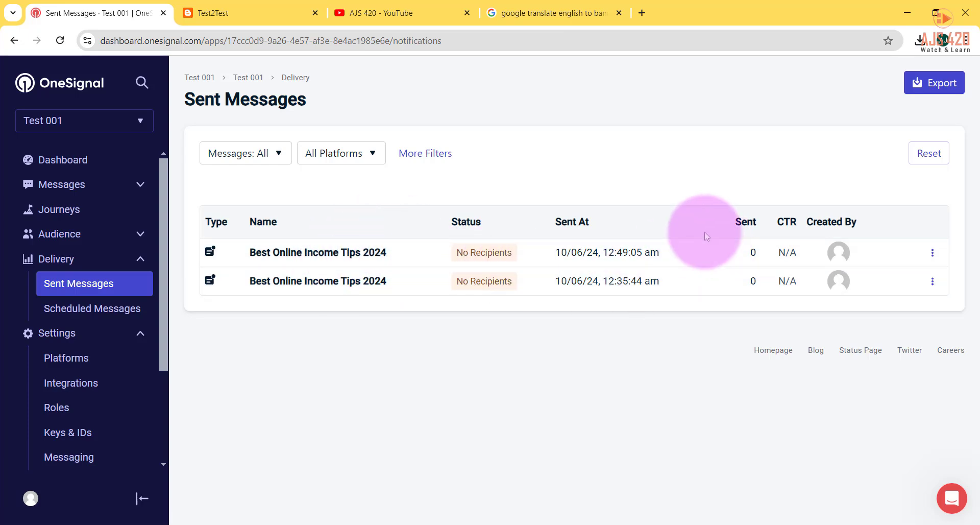
left_click_drag(475, 220, 490, 276)
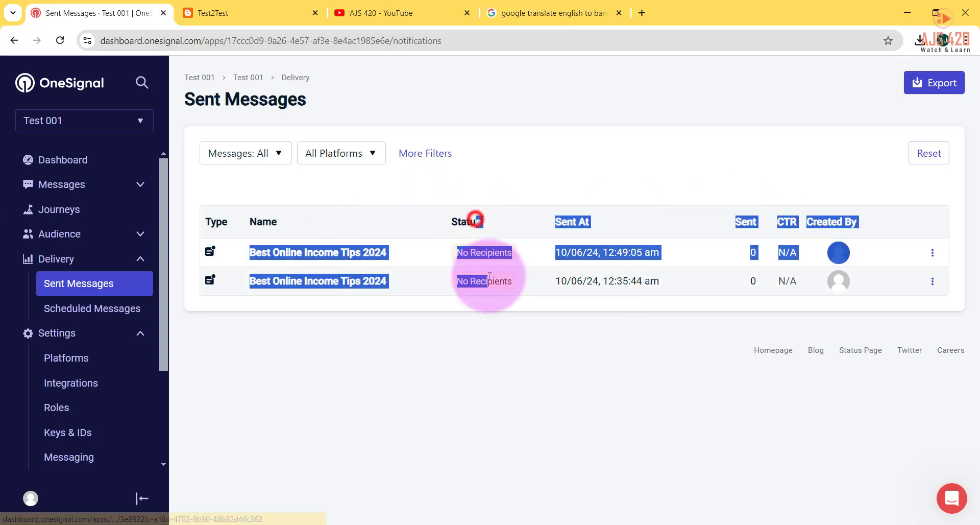
left_click_drag(744, 235, 755, 300)
left_click(731, 206)
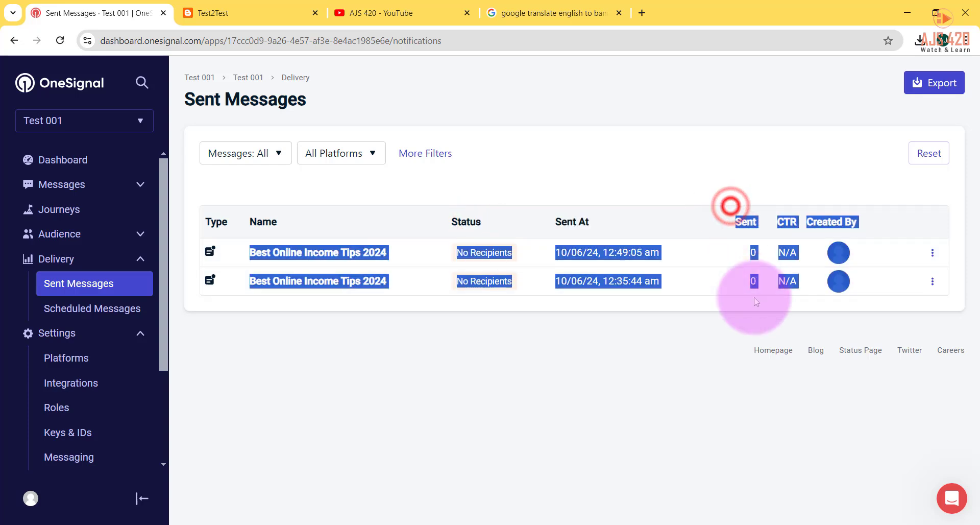
left_click(756, 200)
left_click(777, 222)
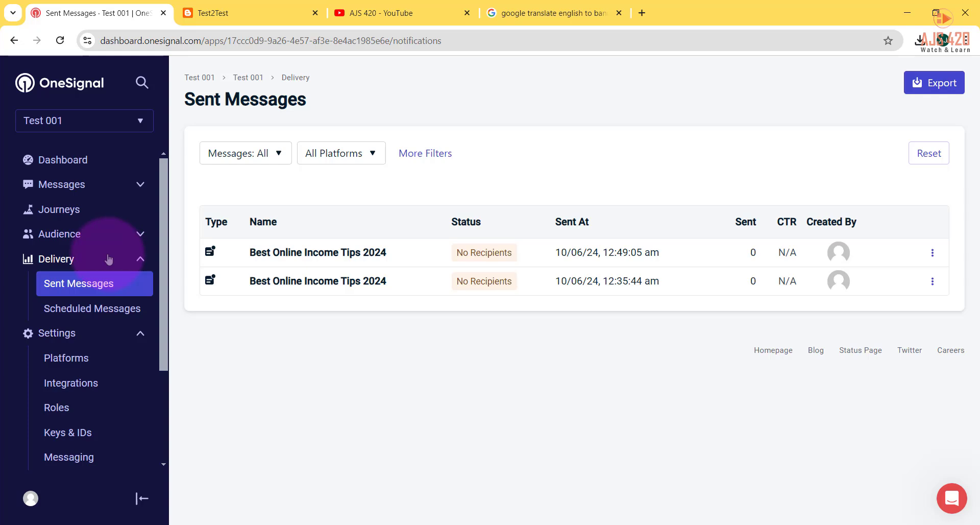
left_click(73, 162)
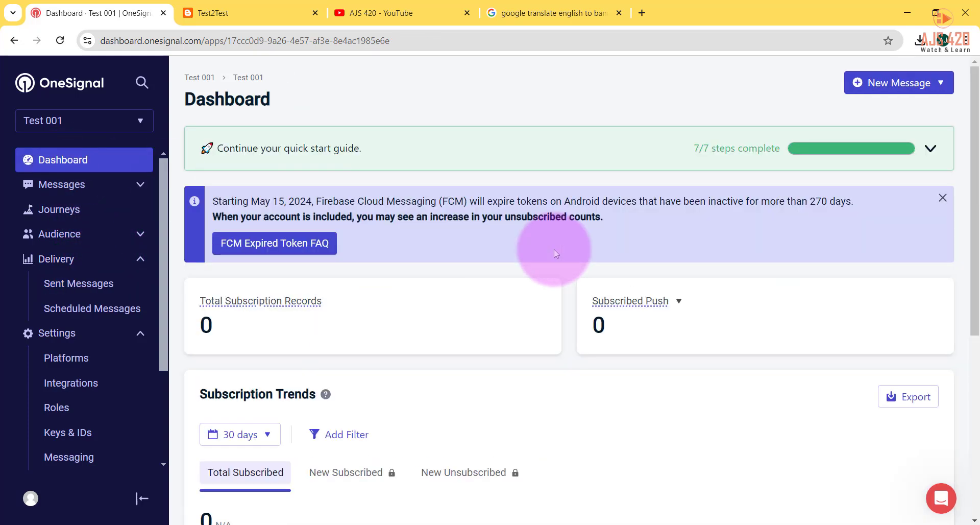